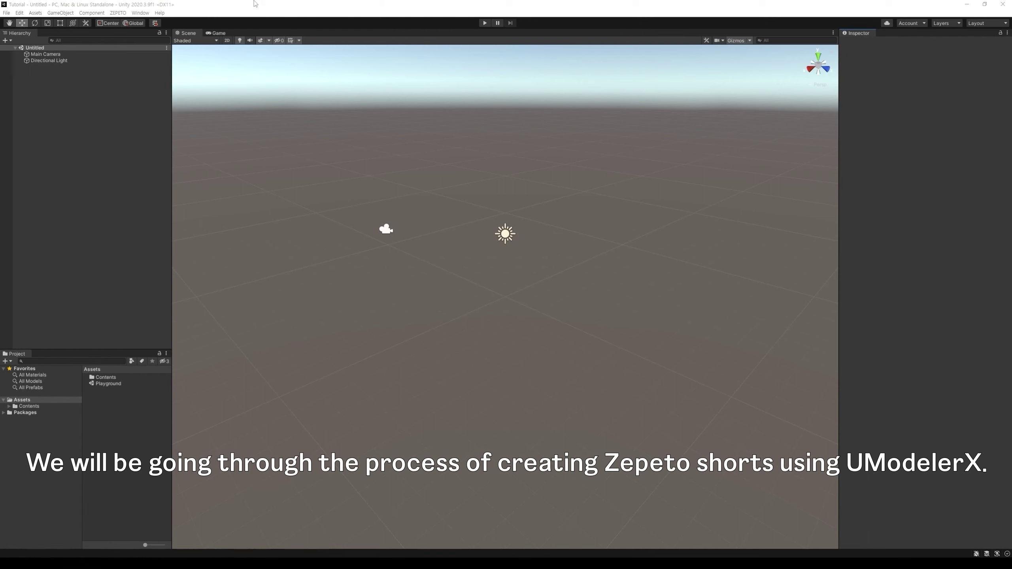
Update the ZEPETO.Studio package to version 3.2.5 in the Package Manager.
{"action": "left_click", "coordinate": [146, 14]}
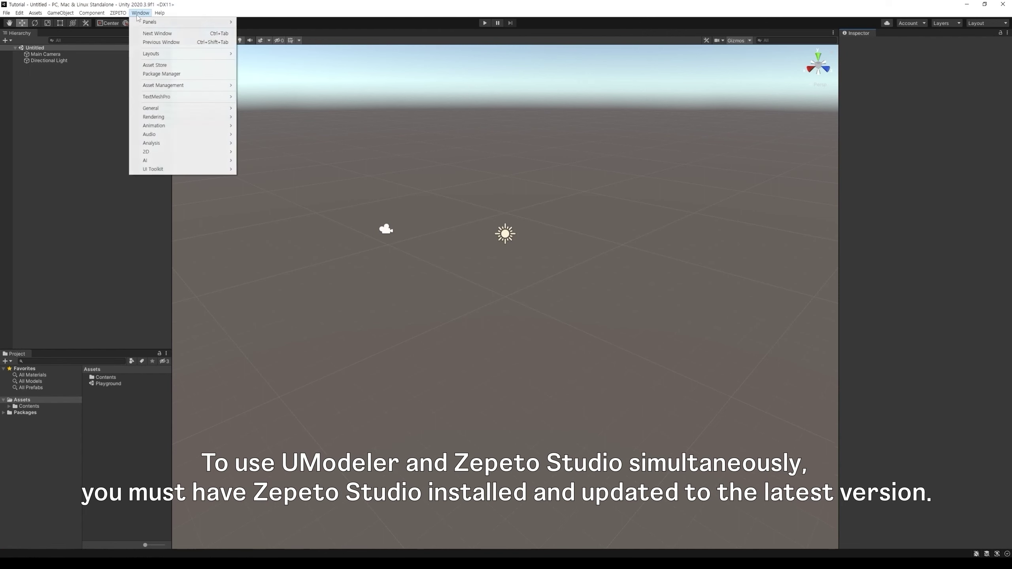
{"action": "left_click", "coordinate": [162, 74]}
{"action": "scroll", "coordinate": [513, 315], "scroll_direction": "down", "scroll_amount": 3}
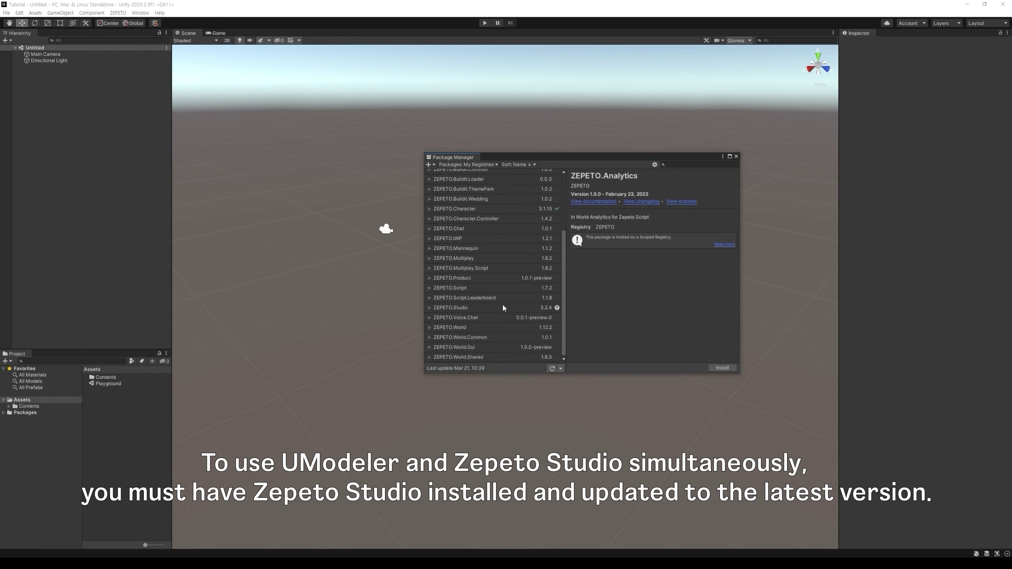
{"action": "left_click", "coordinate": [503, 308]}
{"action": "left_click", "coordinate": [685, 368]}
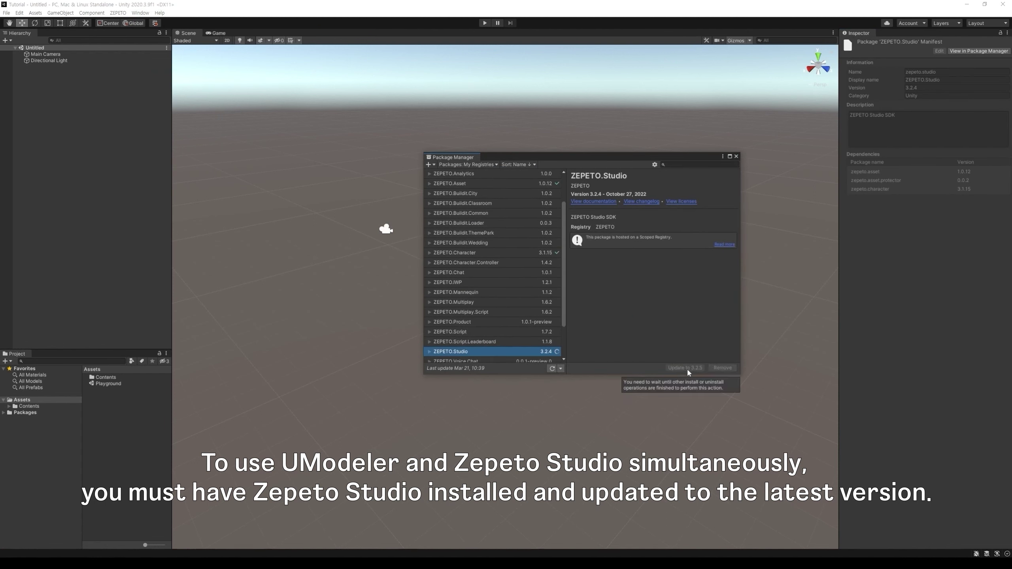
{"action": "left_click", "coordinate": [736, 156]}
Import the UModeler-Hub package into the project's Assets folder.
{"action": "left_click_drag", "start_coordinate": [408, 394], "coordinate": [133, 419]}
{"action": "left_click", "coordinate": [572, 348]}
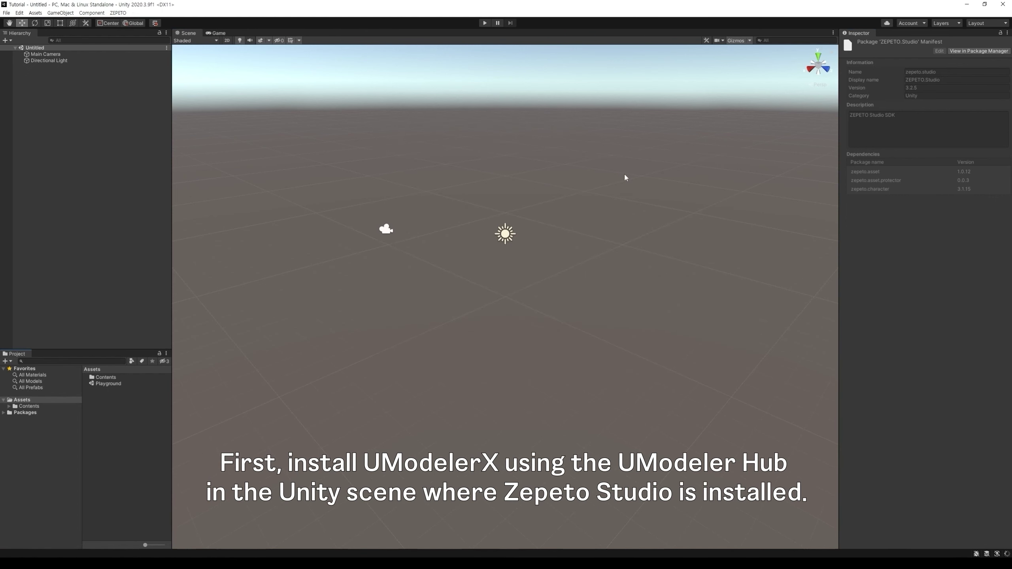
{"action": "left_click", "coordinate": [688, 178]}
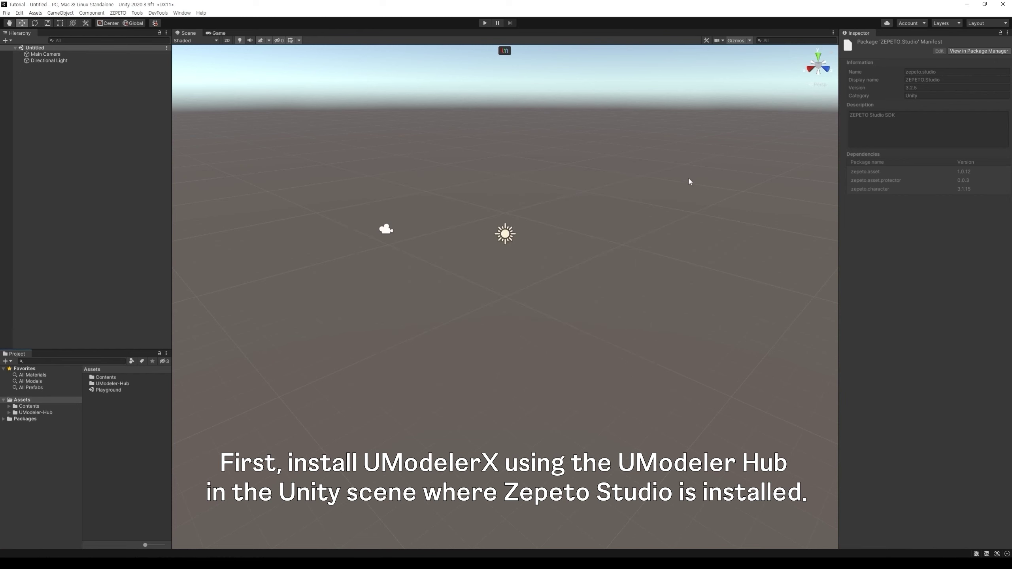
Install UModeler X through the UModeler Hub and close the hub window.
{"action": "left_click", "coordinate": [504, 50]}
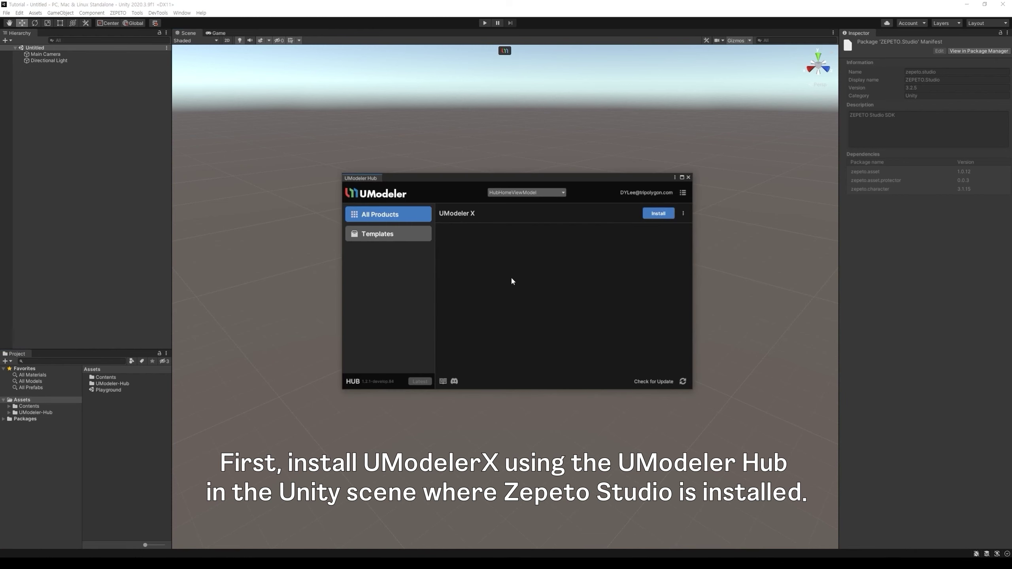
{"action": "left_click", "coordinate": [408, 235]}
{"action": "left_click", "coordinate": [411, 214]}
{"action": "left_click", "coordinate": [658, 214]}
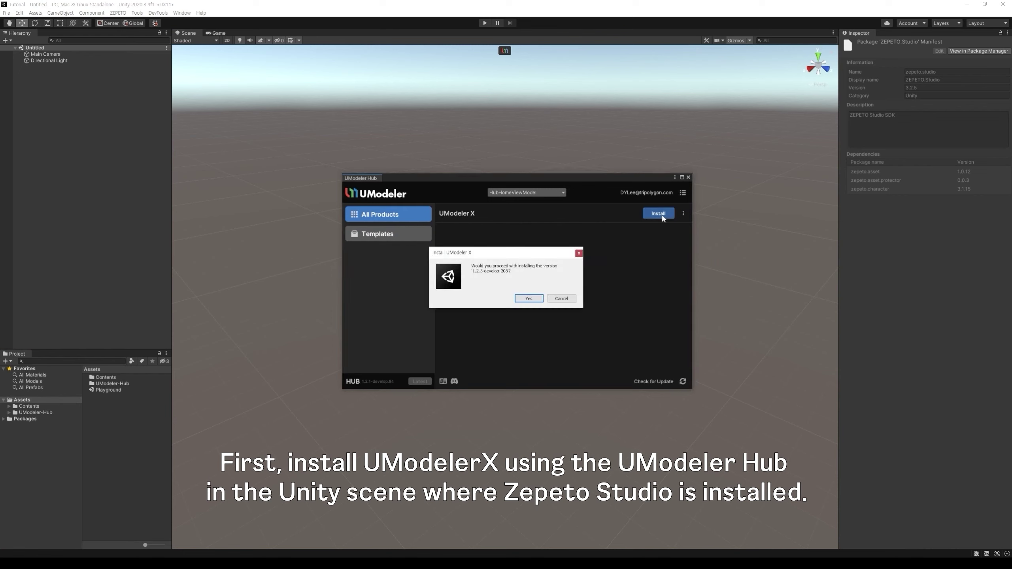
{"action": "left_click", "coordinate": [534, 298]}
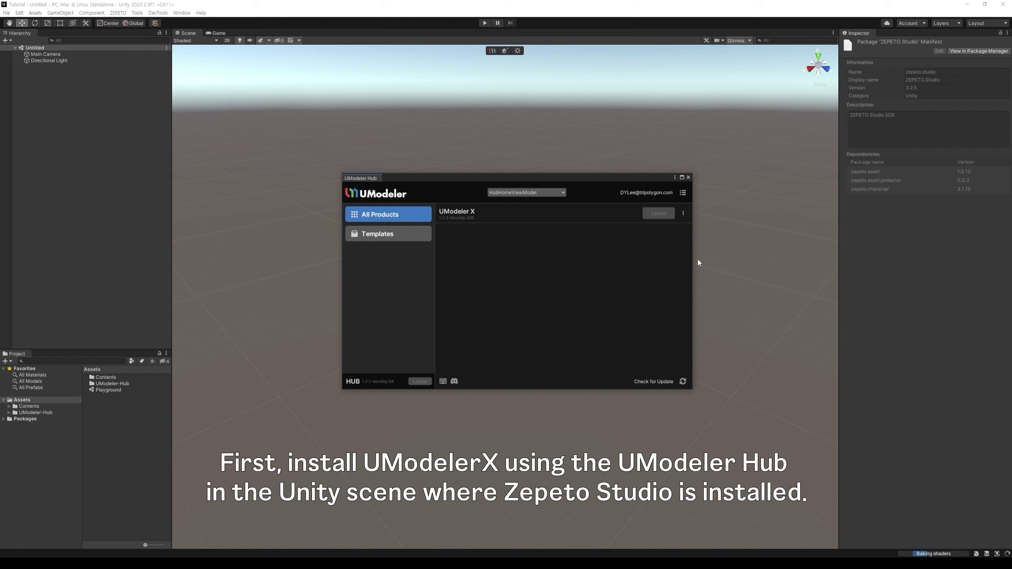
{"action": "left_click", "coordinate": [688, 177]}
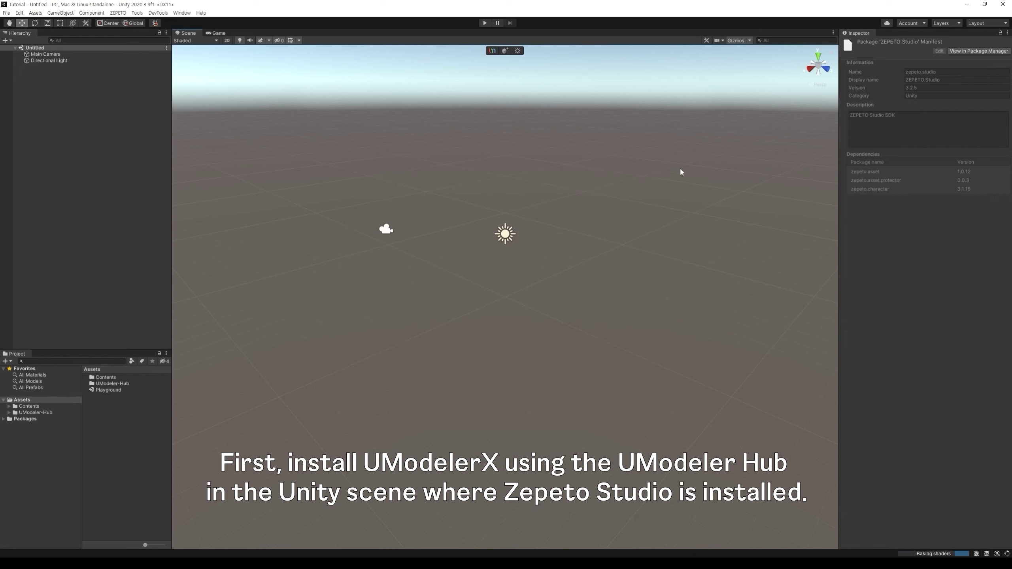
View the UModeler Hub templates and import the ZepetoRiggingHelperMeshes package into the Assets folder.
{"action": "left_click", "coordinate": [532, 116]}
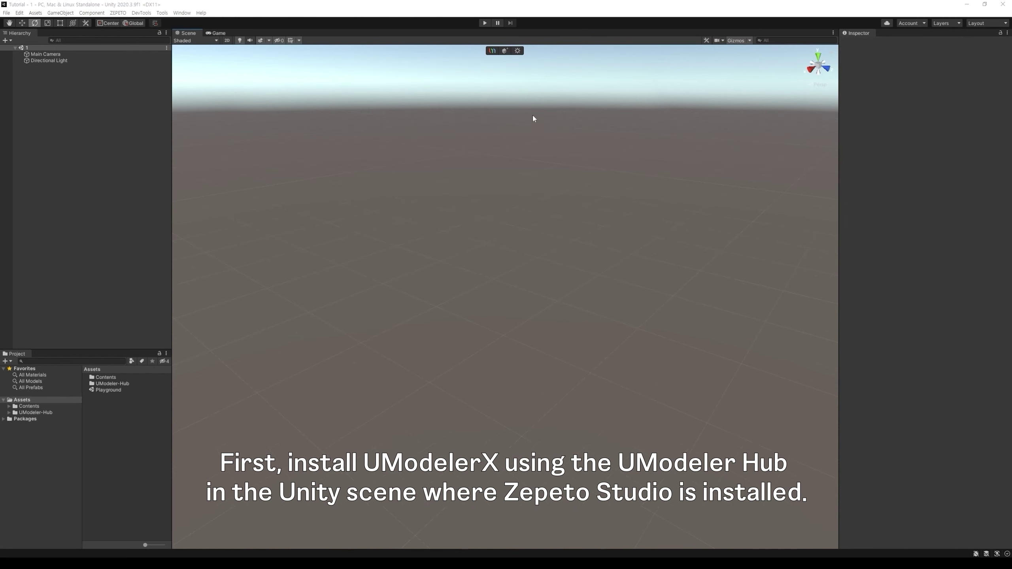
{"action": "left_click", "coordinate": [492, 51]}
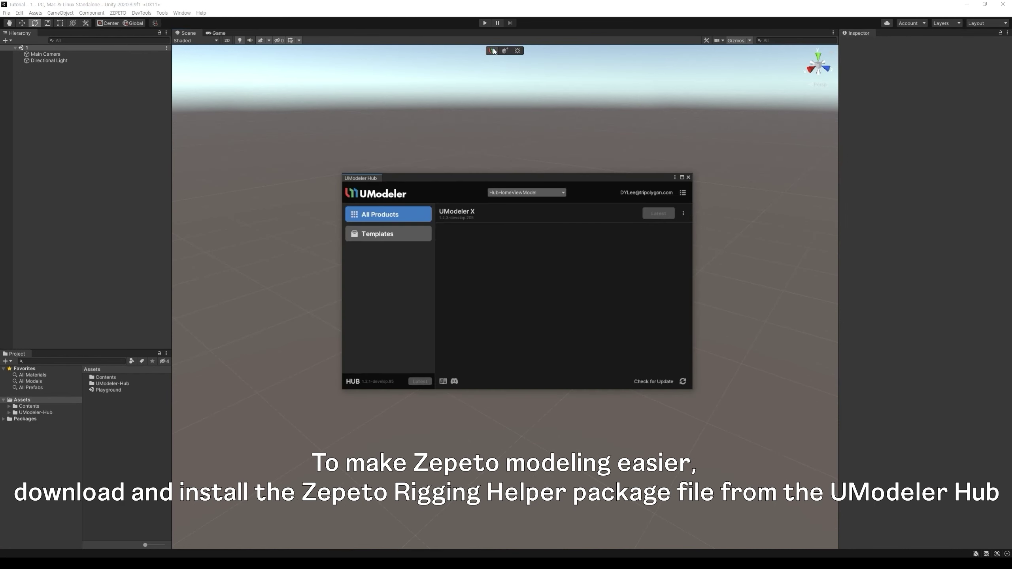
{"action": "left_click", "coordinate": [411, 236]}
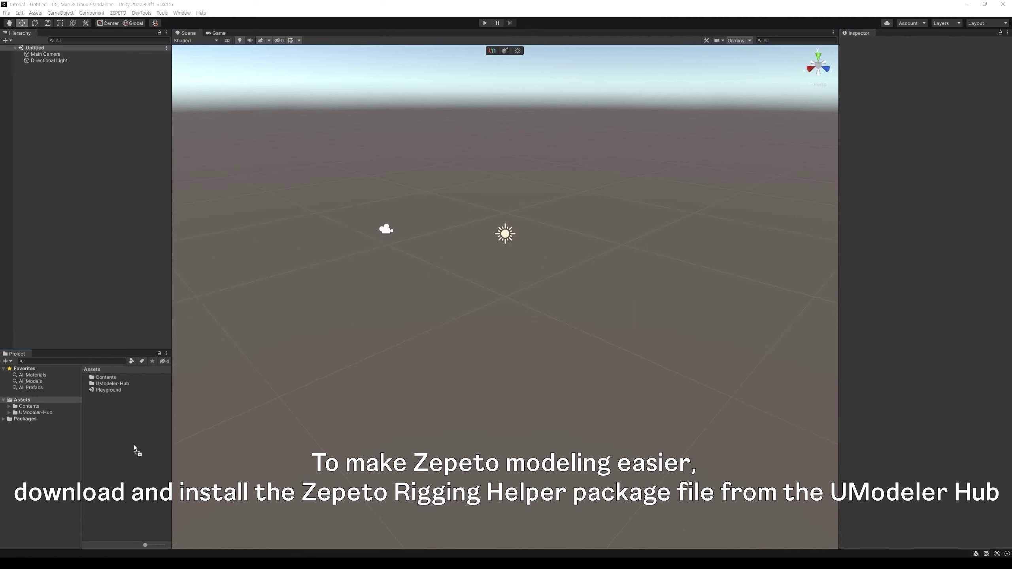
{"action": "left_click_drag", "start_coordinate": [134, 445], "coordinate": [150, 440]}
{"action": "left_click", "coordinate": [565, 348]}
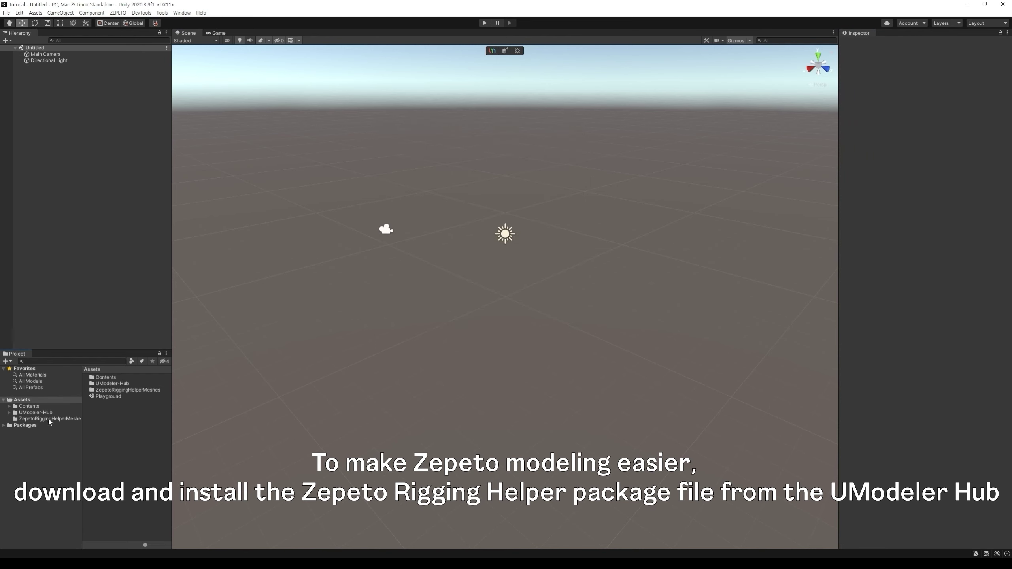
Place the creatorBaseSet_zepeto model from the ZepetoRiggingHelperMeshes folder into the scene.
{"action": "left_click", "coordinate": [49, 418]}
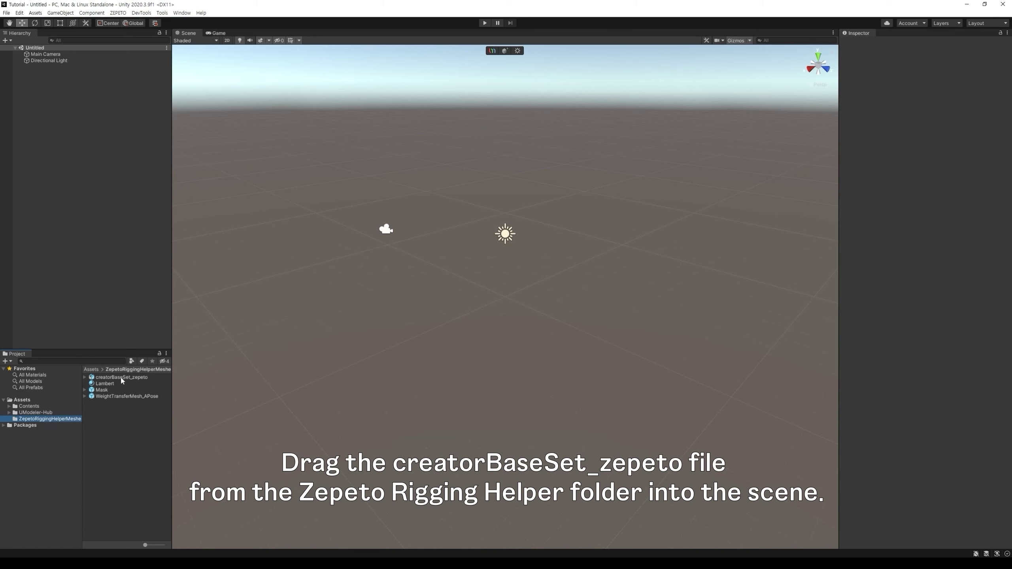
{"action": "left_click_drag", "start_coordinate": [120, 375], "coordinate": [456, 300]}
{"action": "left_click_drag", "start_coordinate": [589, 354], "coordinate": [446, 314], "text": "alt"}
{"action": "middle_click_drag", "start_coordinate": [446, 314], "coordinate": [567, 363]}
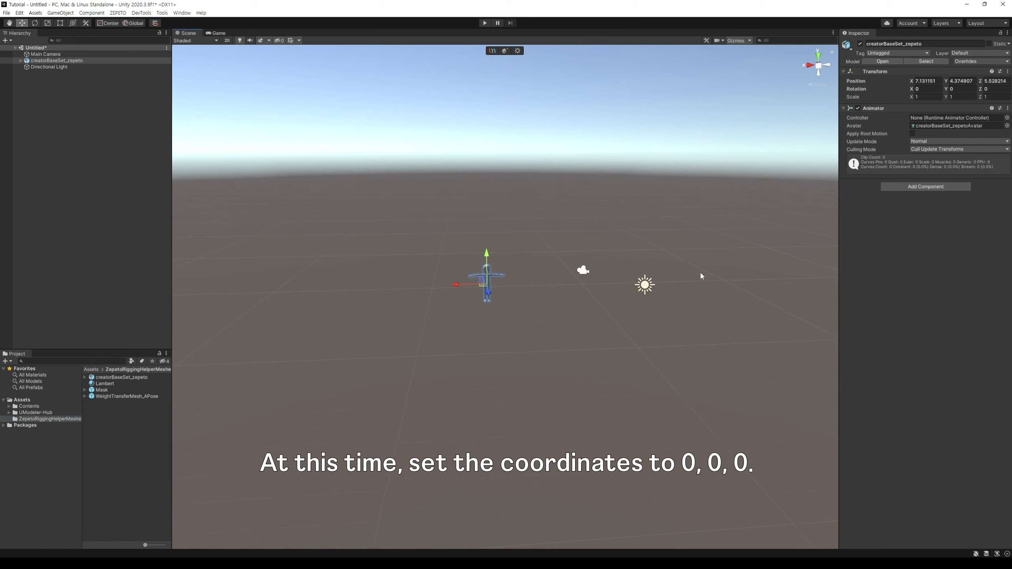
Set the creatorBaseSet_zepeto model's position to 0, 0, 0 and focus the scene view on it.
{"action": "left_click", "coordinate": [925, 81]}
{"action": "type", "text": "0"}
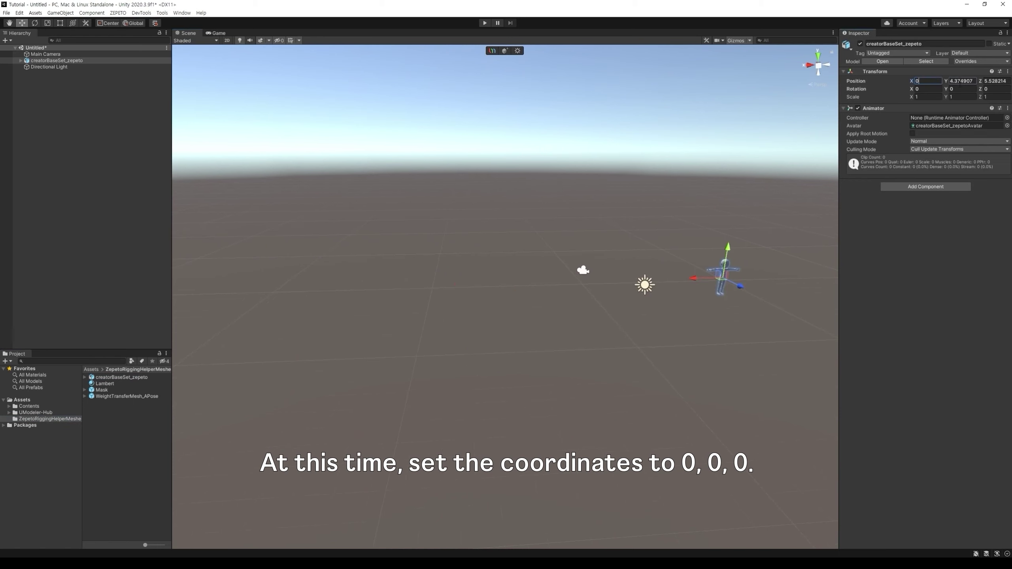
{"action": "key", "text": "Tab"}
{"action": "type", "text": "0"}
{"action": "key", "text": "Tab"}
{"action": "type", "text": "0"}
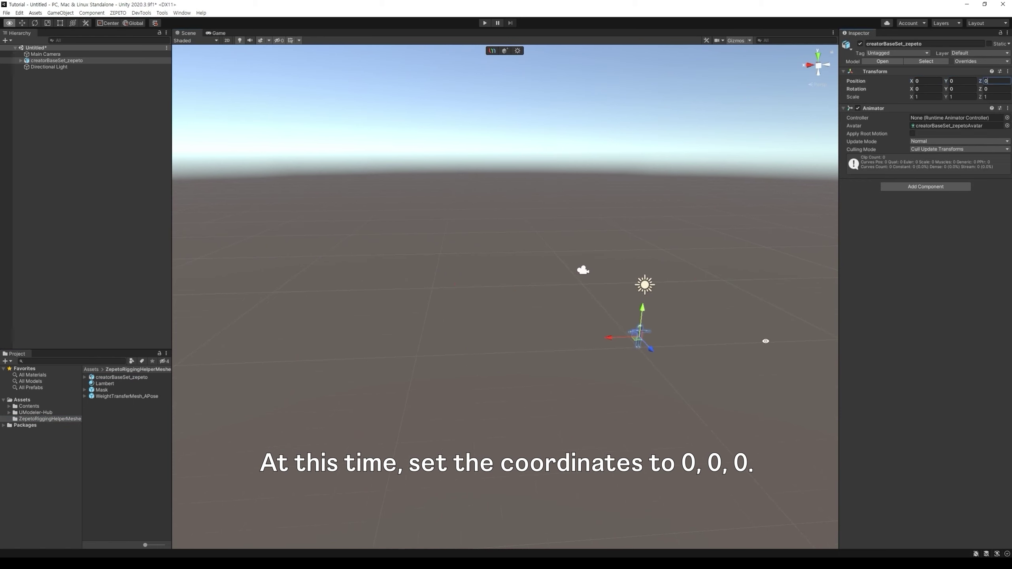
{"action": "type", "text": "f"}
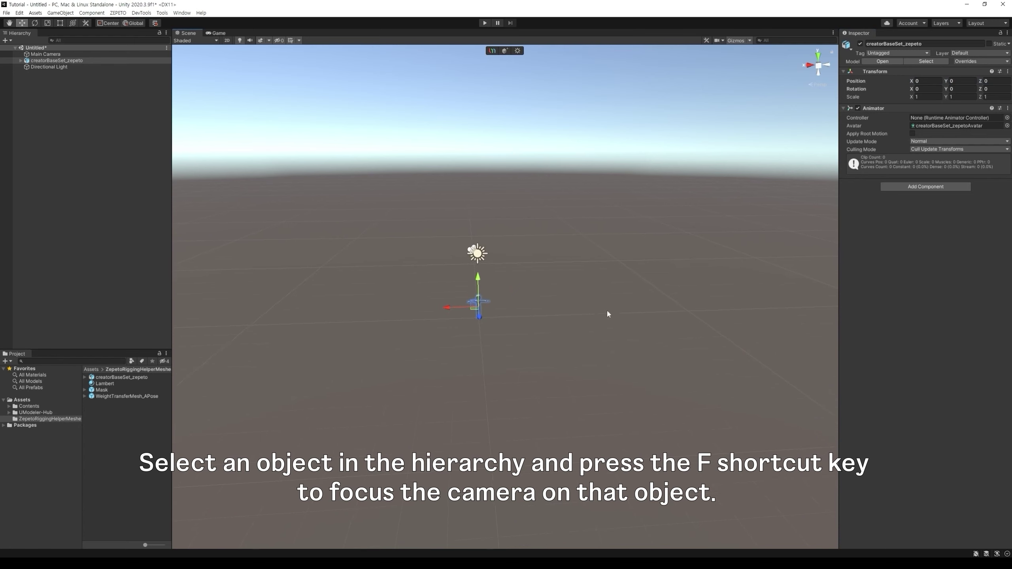
{"action": "mouse_move", "coordinate": [649, 330]}
{"action": "left_mouse_down", "text": "alt"}
{"action": "mouse_move", "coordinate": [605, 315]}
{"action": "mouse_move", "coordinate": [647, 289]}
{"action": "mouse_move", "coordinate": [662, 328]}
{"action": "left_mouse_up", "text": "alt"}
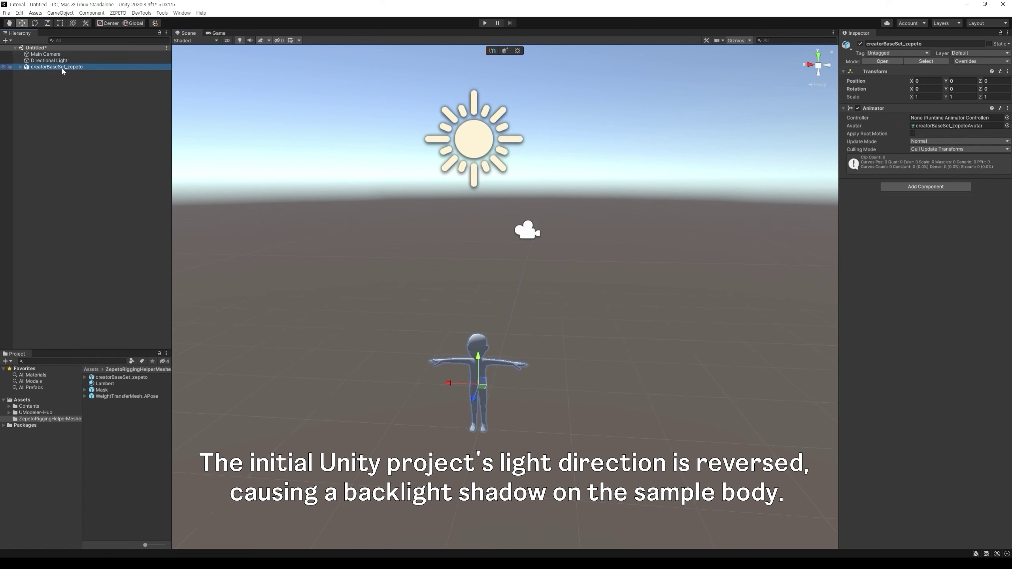
Rotate the Directional Light around its vertical axis to about 167 degrees so it lights the body's front.
{"action": "left_click", "coordinate": [60, 61]}
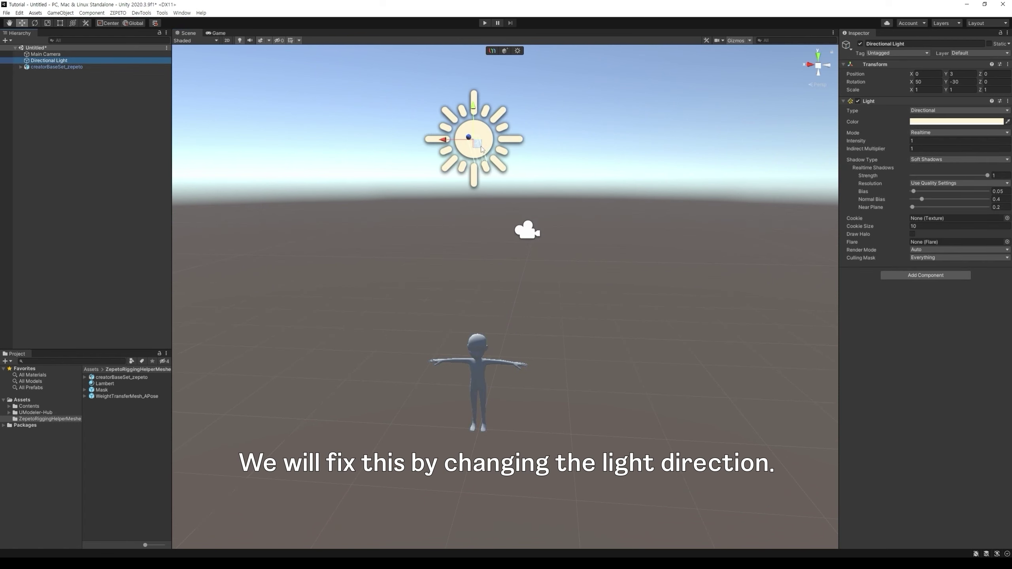
{"action": "left_click_drag", "start_coordinate": [480, 146], "coordinate": [577, 192], "text": "alt"}
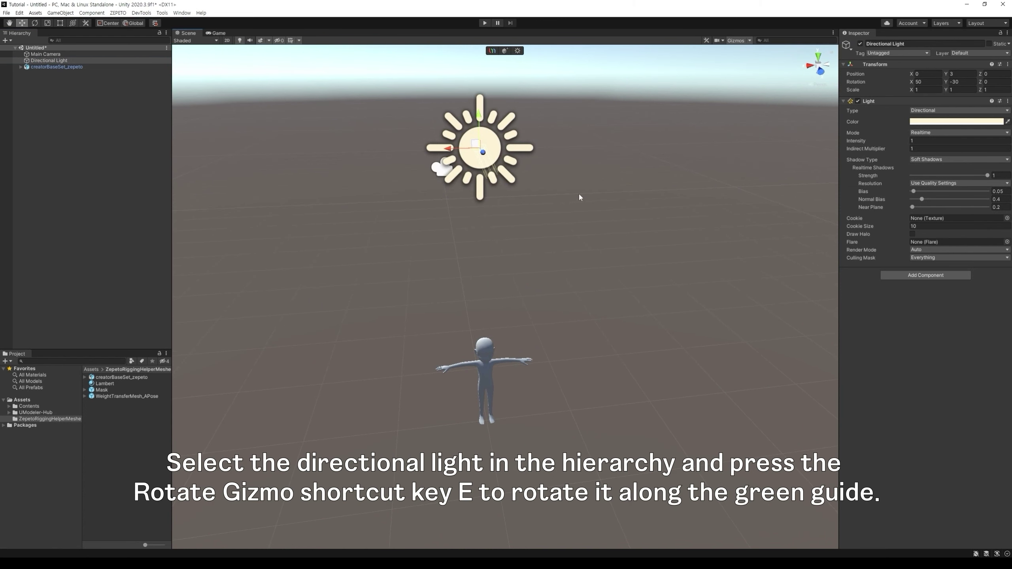
{"action": "key", "text": "e"}
{"action": "left_click_drag", "start_coordinate": [497, 153], "coordinate": [332, 131]}
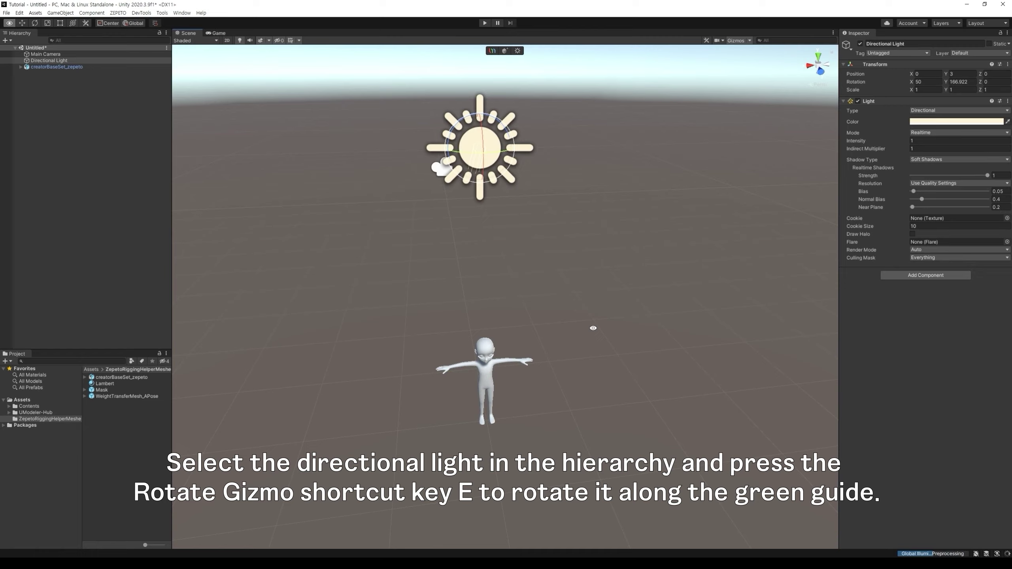
{"action": "left_click_drag", "start_coordinate": [592, 334], "coordinate": [539, 273], "text": "alt"}
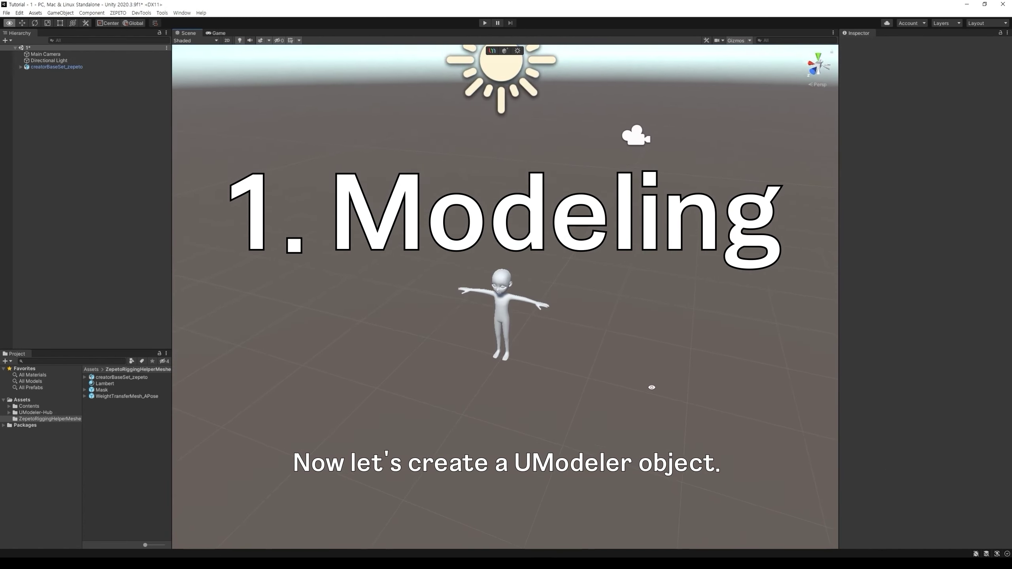
Create a new UModelerX object in the scene containing the Zepeto body.
{"action": "right_click_drag", "start_coordinate": [654, 393], "coordinate": [717, 428], "text": "alt"}
{"action": "middle_click_drag", "start_coordinate": [717, 428], "coordinate": [696, 350]}
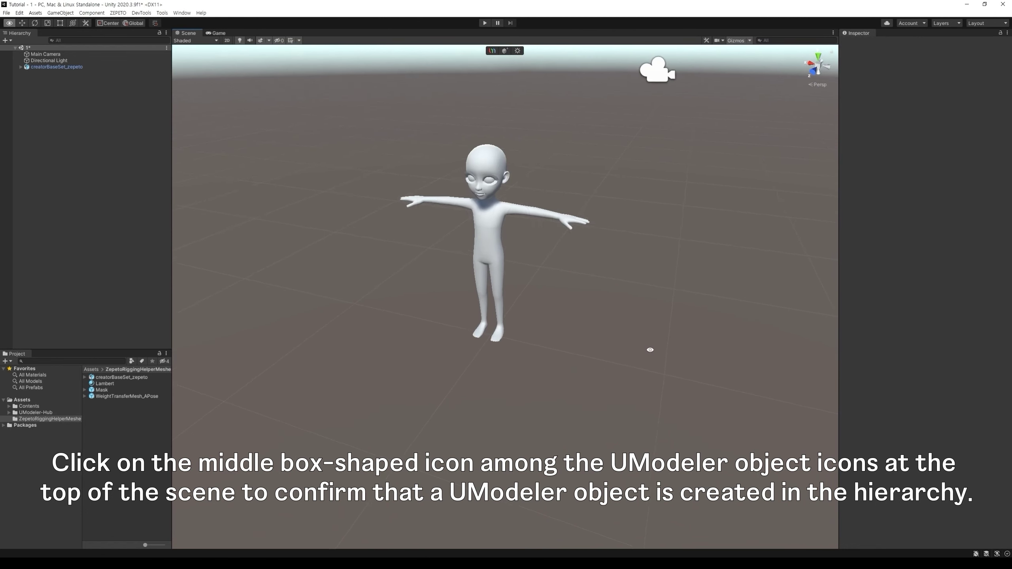
{"action": "left_click_drag", "start_coordinate": [651, 351], "coordinate": [655, 251], "text": "alt"}
{"action": "left_click", "coordinate": [505, 51]}
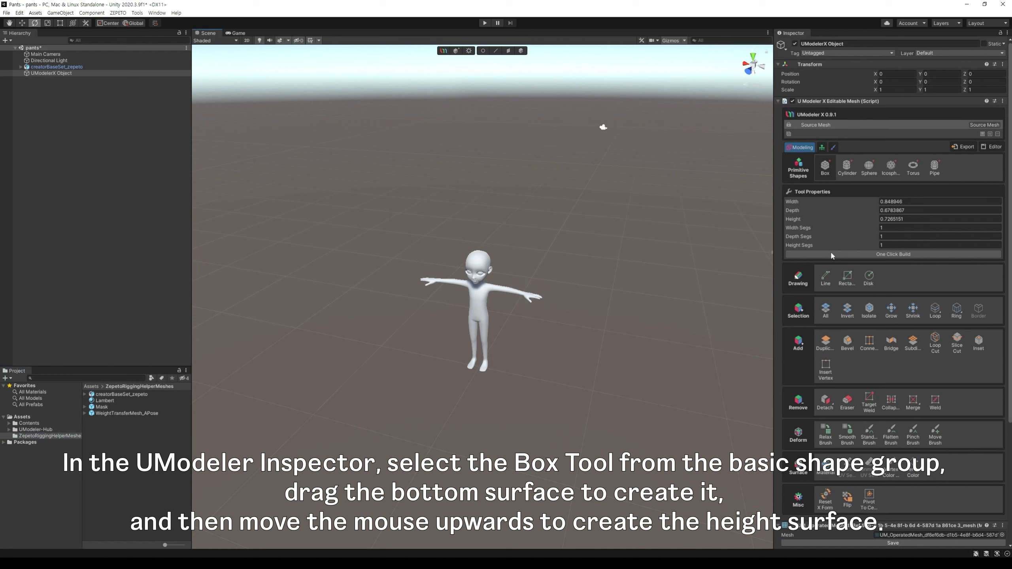
Draw a box beside the body, about 0.58 wide, 0.63 deep and 0.49 high, with the Box tool.
{"action": "left_click_drag", "start_coordinate": [506, 350], "coordinate": [554, 406]}
{"action": "left_click_drag", "start_coordinate": [555, 360], "coordinate": [555, 355]}
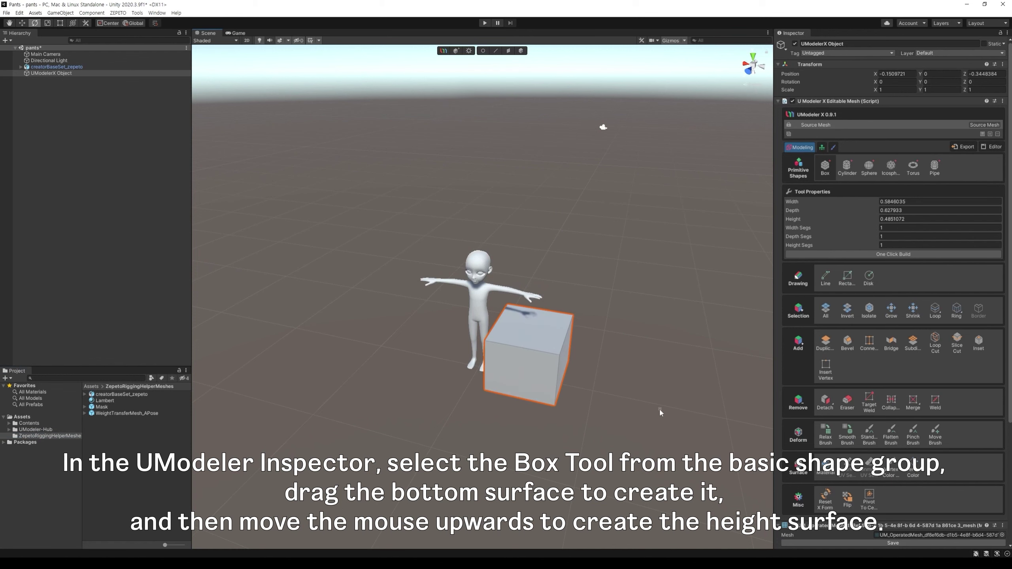
{"action": "scroll", "coordinate": [659, 409], "scroll_direction": "up", "scroll_amount": 5}
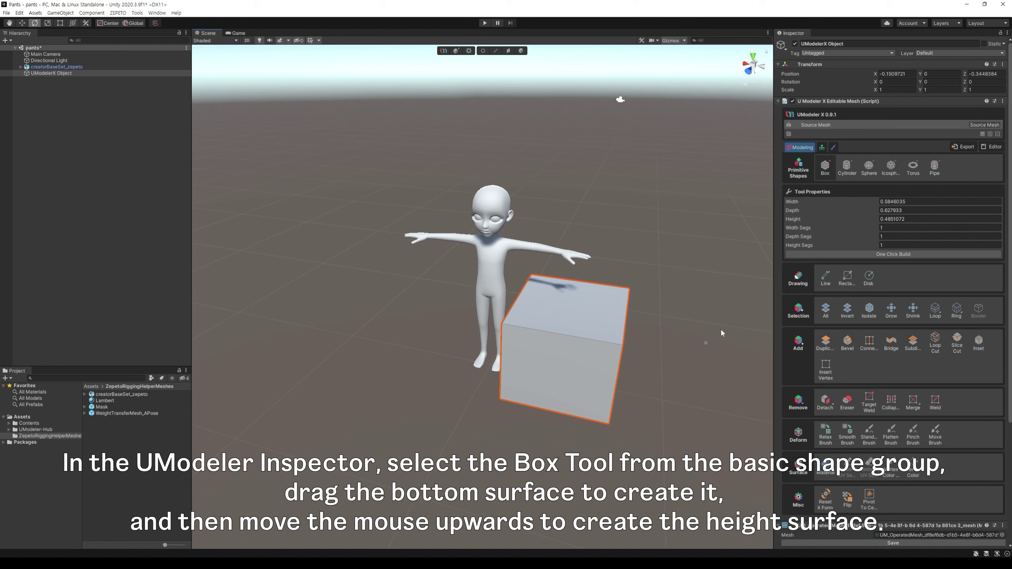
Set the box object's X and Z position to 0.
{"action": "left_click", "coordinate": [894, 74]}
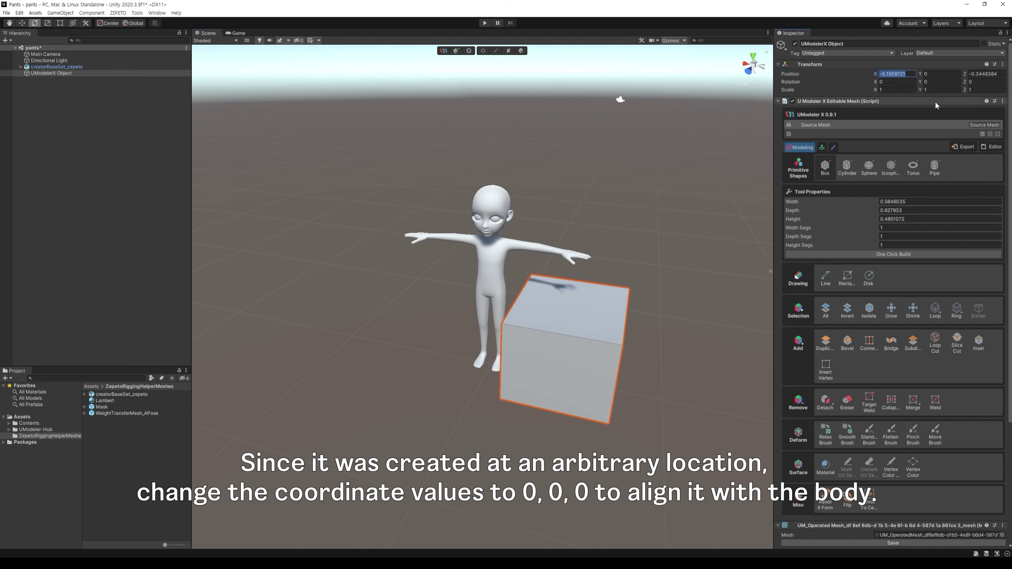
{"action": "type", "text": "0"}
{"action": "left_click", "coordinate": [983, 73]}
{"action": "type", "text": "0"}
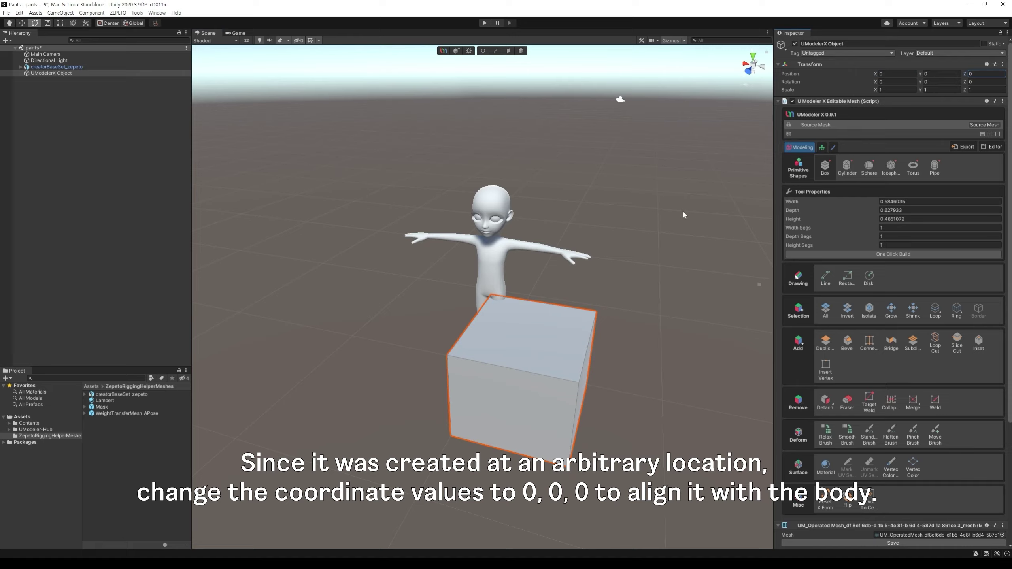
Reset the box's pivot to its center with the Pivot To Center tool.
{"action": "left_click_drag", "start_coordinate": [592, 403], "coordinate": [580, 352], "text": "alt"}
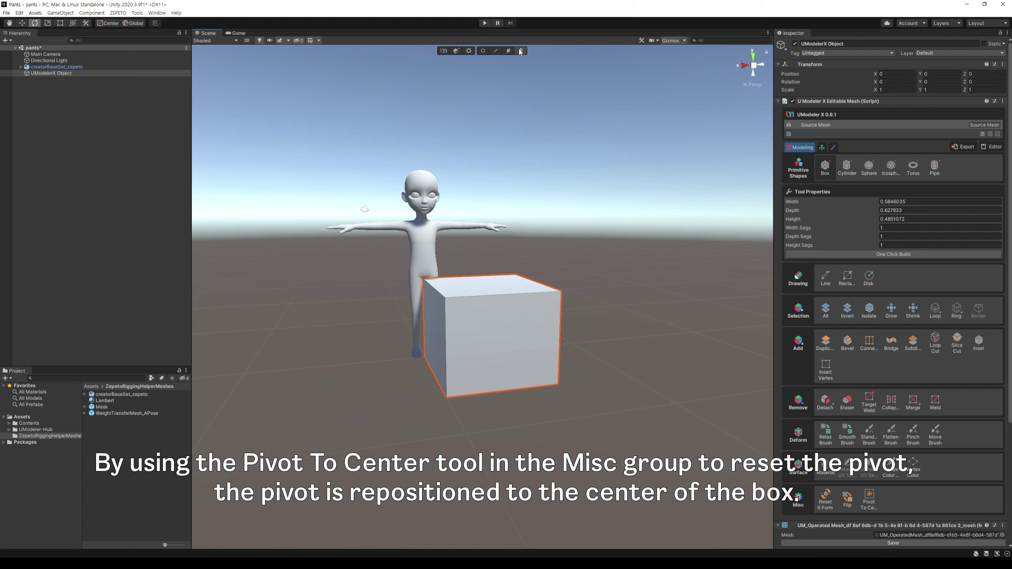
{"action": "left_click", "coordinate": [868, 500]}
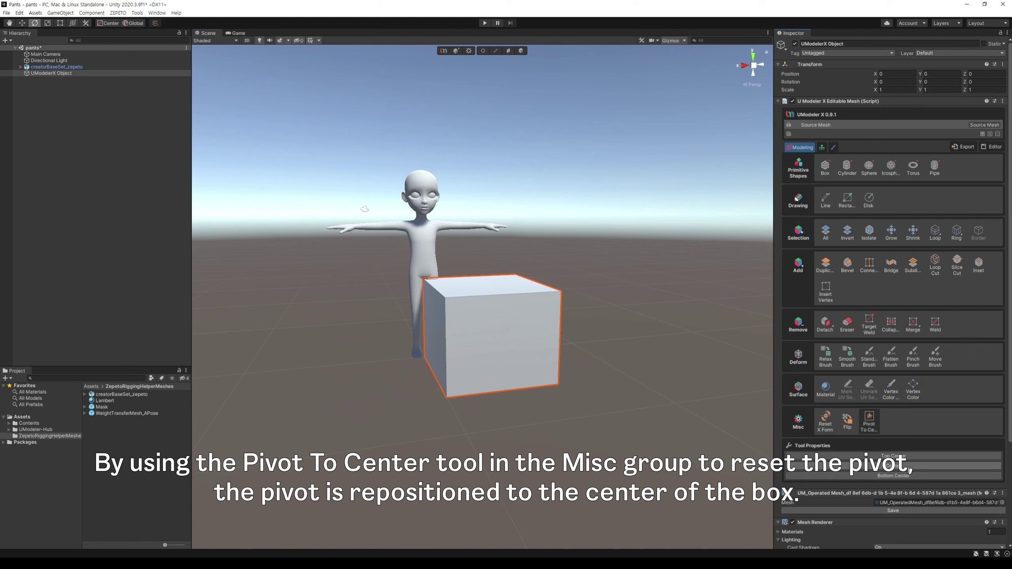
{"action": "left_click", "coordinate": [912, 468]}
Set the box object's position to 0, 0, 0 again to center it on the body's origin.
{"action": "left_click", "coordinate": [897, 74]}
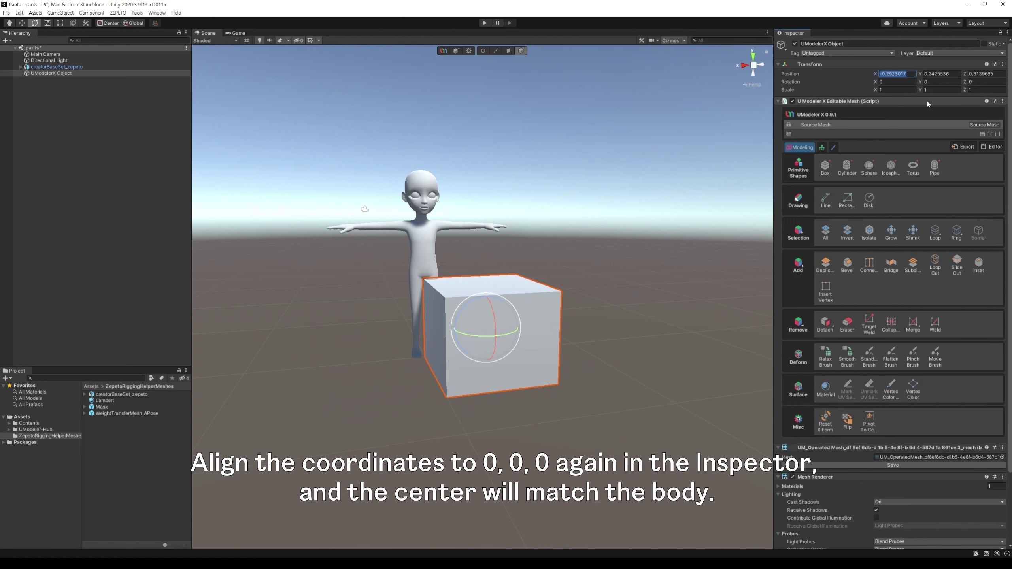
{"action": "type", "text": "0"}
{"action": "key", "text": "Tab"}
{"action": "type", "text": "0"}
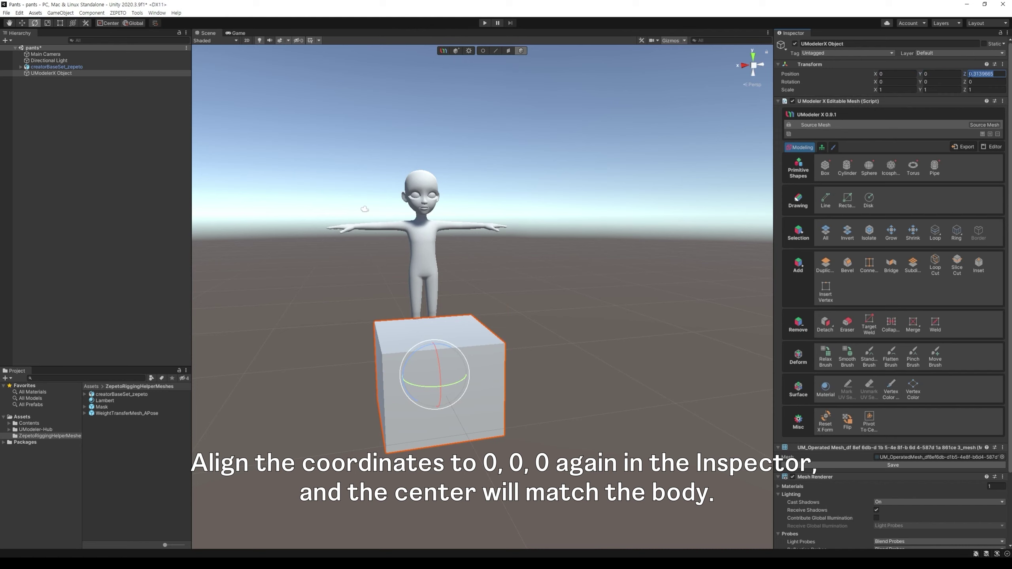
{"action": "key", "text": "Tab"}
{"action": "type", "text": "0"}
{"action": "left_click_drag", "start_coordinate": [583, 376], "coordinate": [476, 368], "text": "alt"}
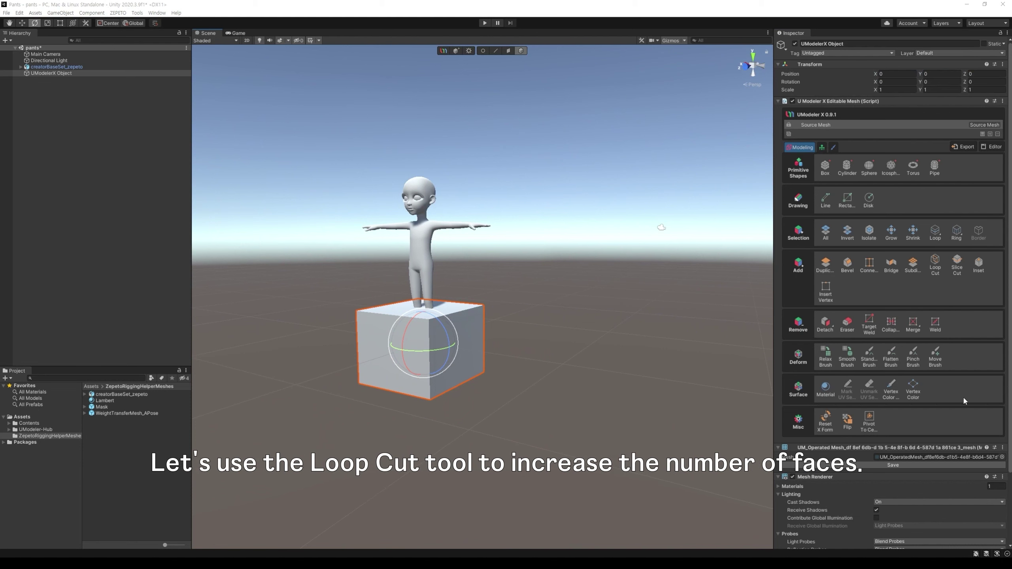
{"action": "left_click_drag", "start_coordinate": [557, 373], "coordinate": [602, 361], "text": "alt"}
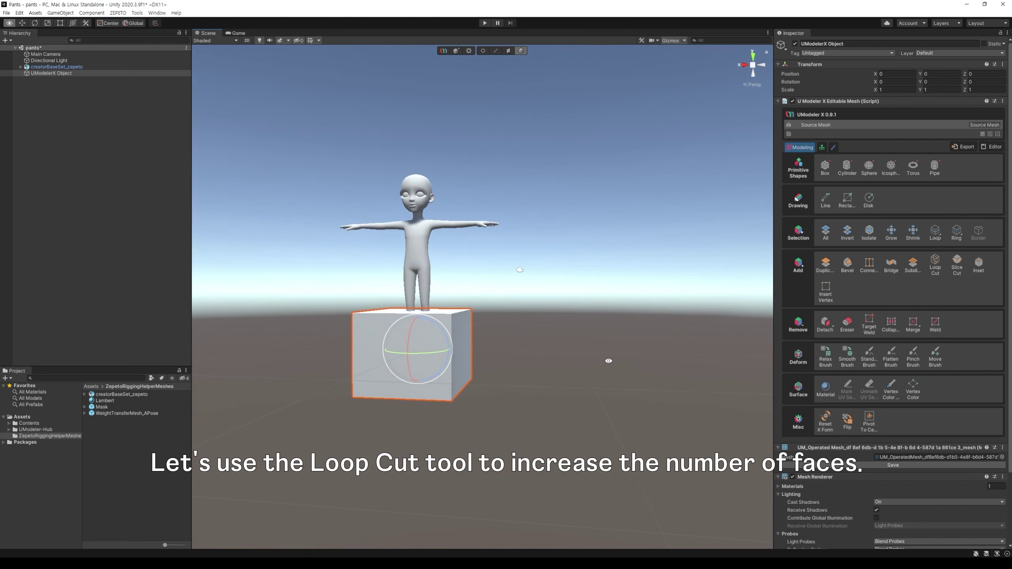
Divide the box down the middle, from front to back, with a single Loop Cut through its front face.
{"action": "middle_click_drag", "start_coordinate": [603, 361], "coordinate": [655, 361]}
{"action": "scroll", "coordinate": [655, 364], "scroll_direction": "up", "scroll_amount": 4}
{"action": "left_click_drag", "start_coordinate": [656, 367], "coordinate": [630, 414], "text": "alt"}
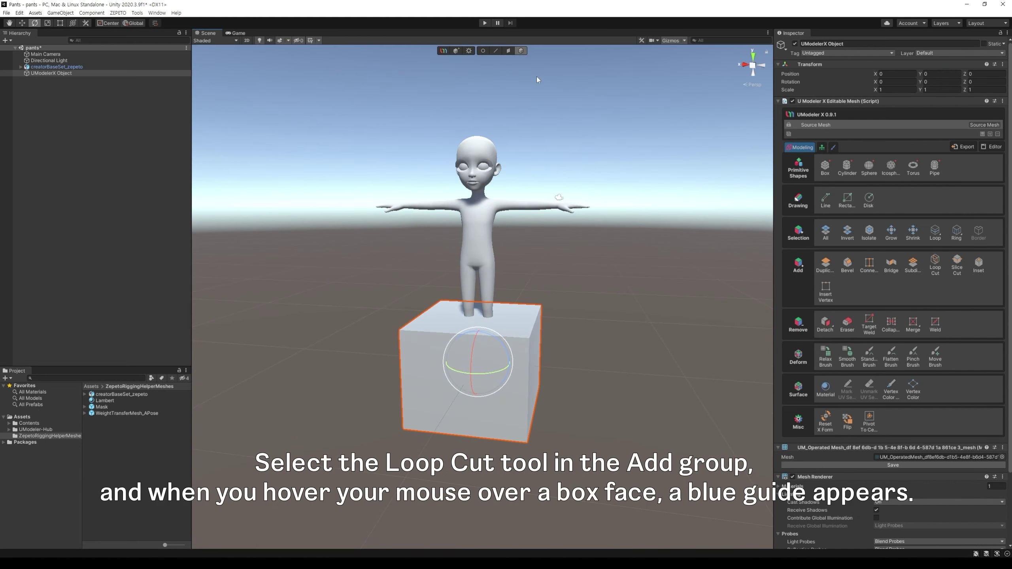
{"action": "left_click", "coordinate": [933, 268]}
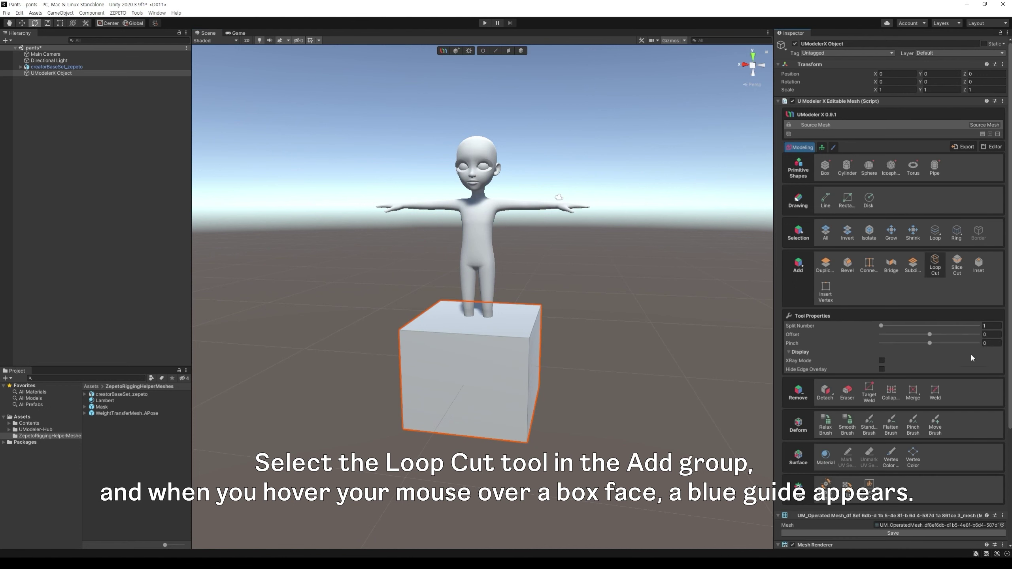
{"action": "left_click", "coordinate": [482, 353]}
{"action": "left_click", "coordinate": [508, 51]}
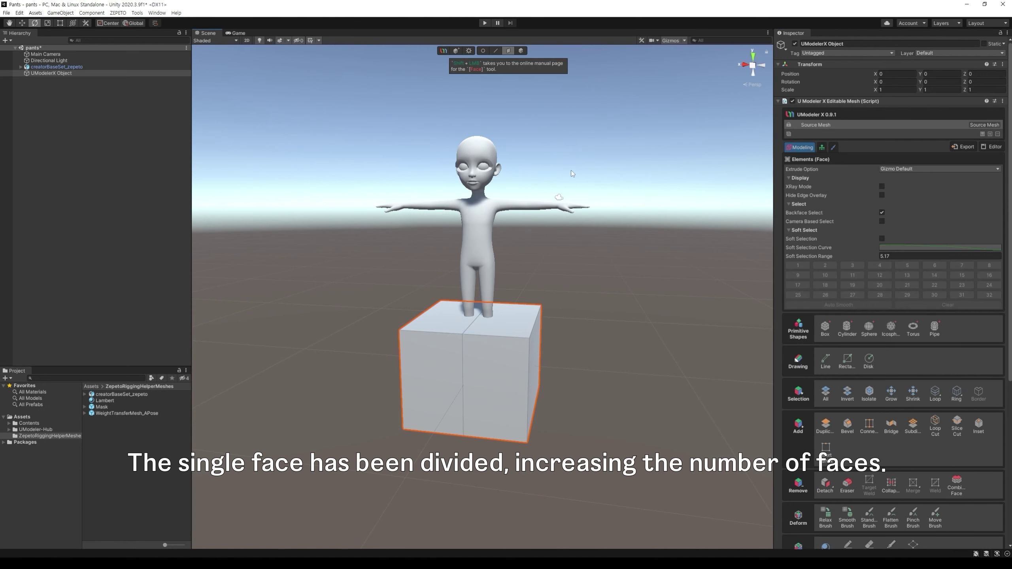
Switch to vertex editing and turn on XRay Mode so the body can be seen through the box.
{"action": "middle_click_drag", "start_coordinate": [640, 323], "coordinate": [639, 277]}
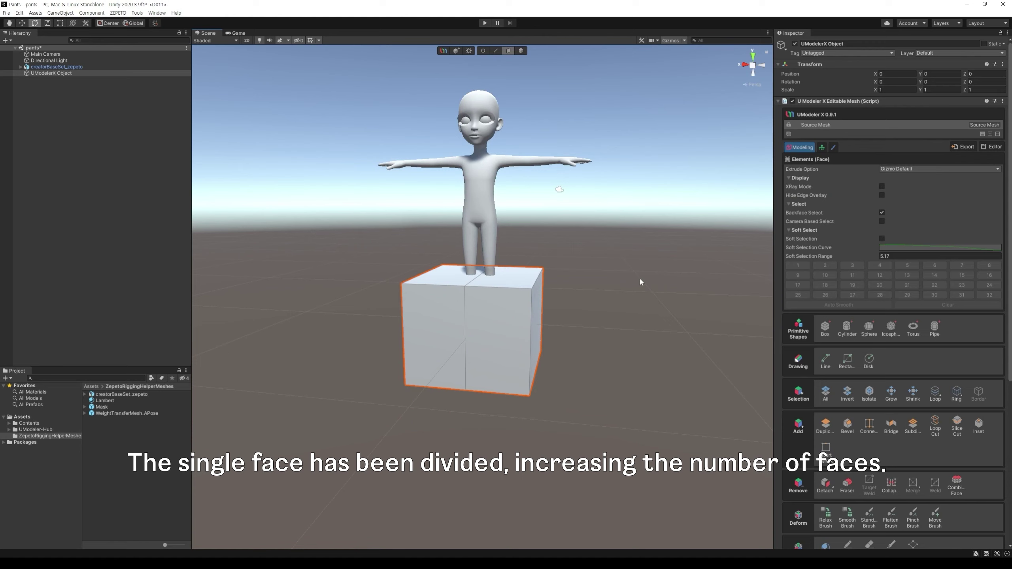
{"action": "left_click_drag", "start_coordinate": [635, 320], "coordinate": [644, 337], "text": "alt"}
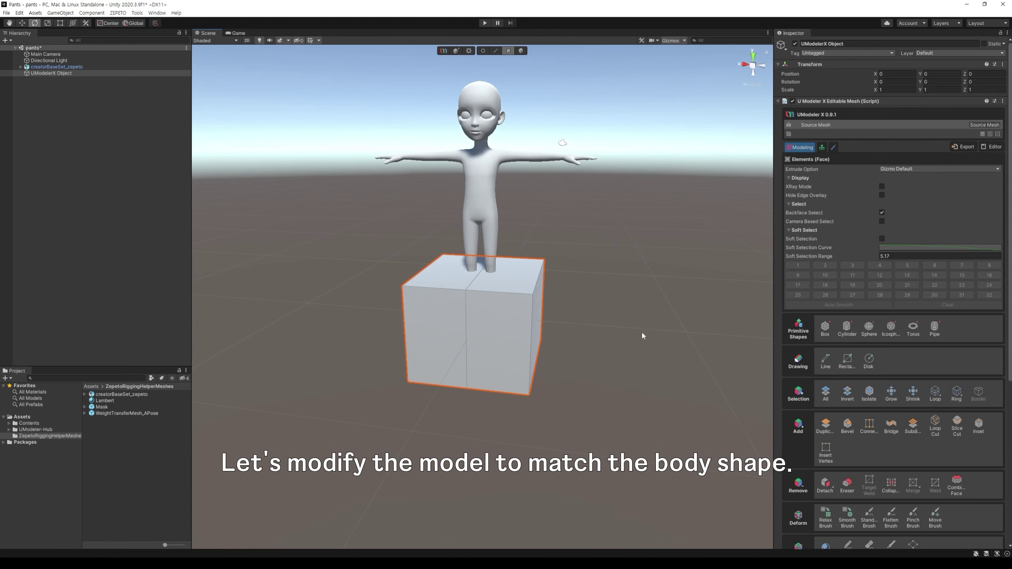
{"action": "scroll", "coordinate": [646, 336], "scroll_direction": "up", "scroll_amount": 3}
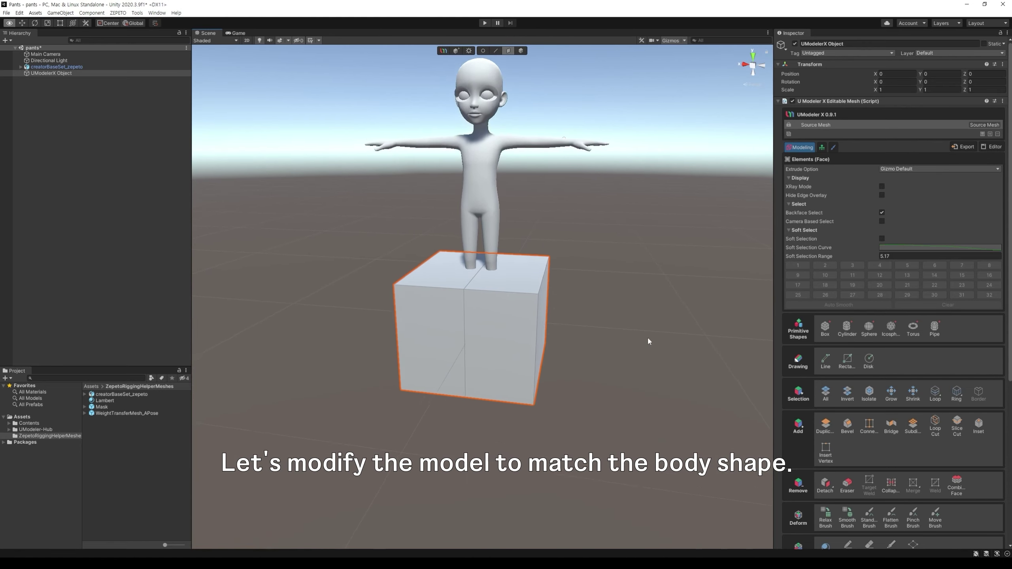
{"action": "left_click", "coordinate": [484, 51]}
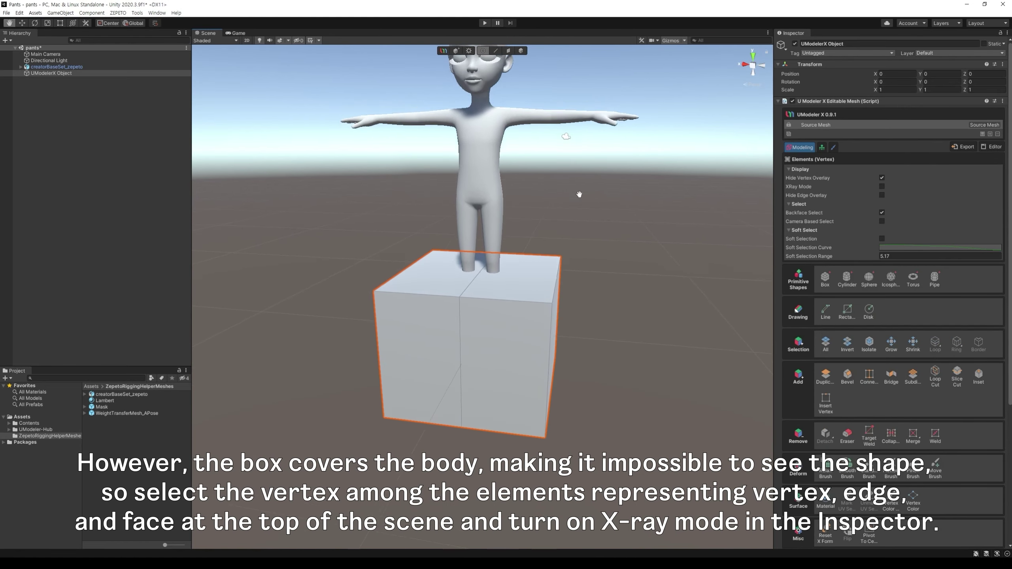
{"action": "left_click", "coordinate": [881, 186]}
{"action": "left_click_drag", "start_coordinate": [629, 252], "coordinate": [668, 271], "text": "alt"}
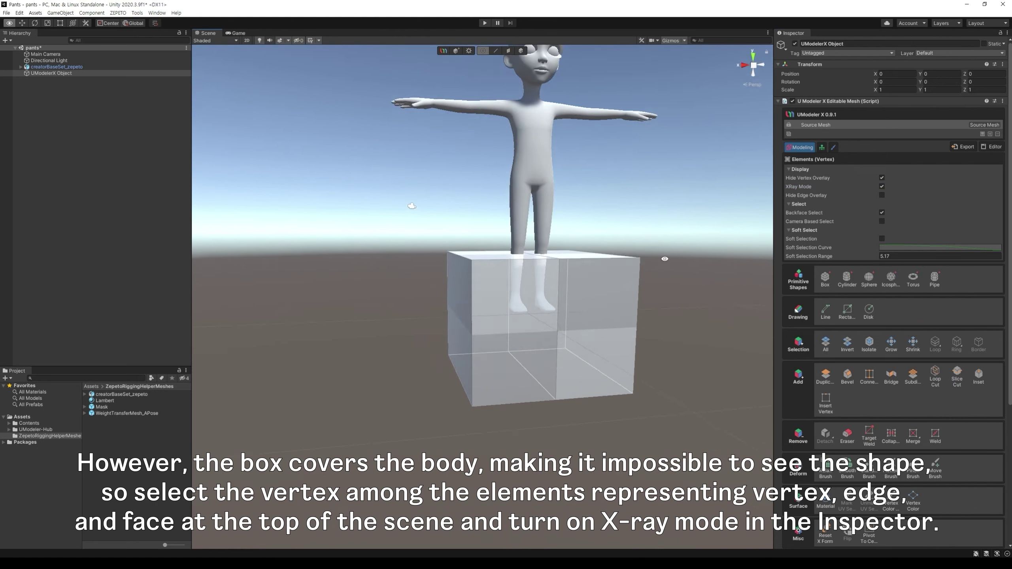
{"action": "left_click_drag", "start_coordinate": [665, 258], "coordinate": [591, 258], "text": "alt"}
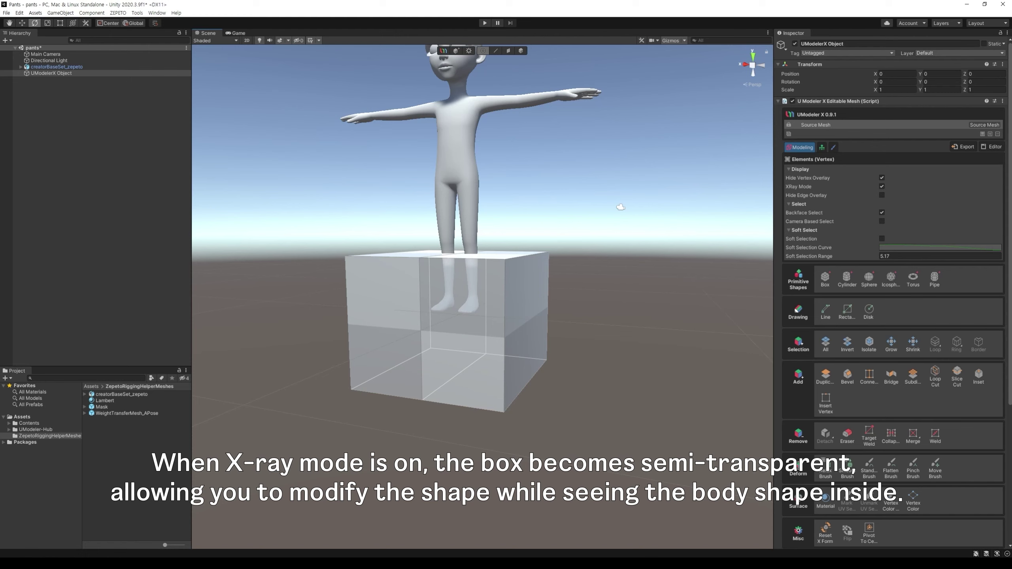
Move the box's top vertices up to the body's waist and its bottom vertices up to the upper thighs.
{"action": "middle_click_drag", "start_coordinate": [719, 333], "coordinate": [764, 346]}
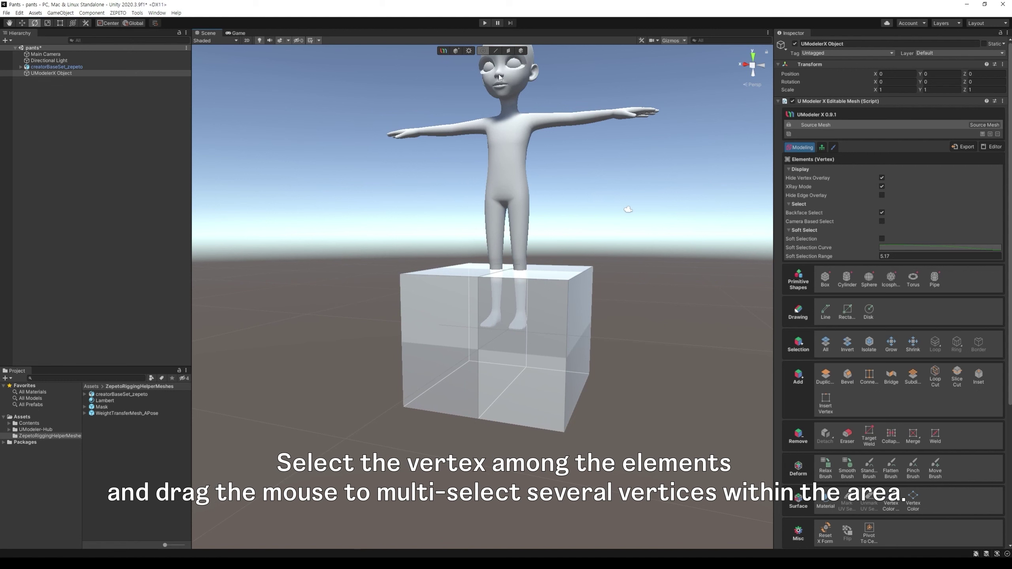
{"action": "left_click_drag", "start_coordinate": [375, 207], "coordinate": [642, 321]}
{"action": "key", "text": "e"}
{"action": "key", "text": "r"}
{"action": "key", "text": "e"}
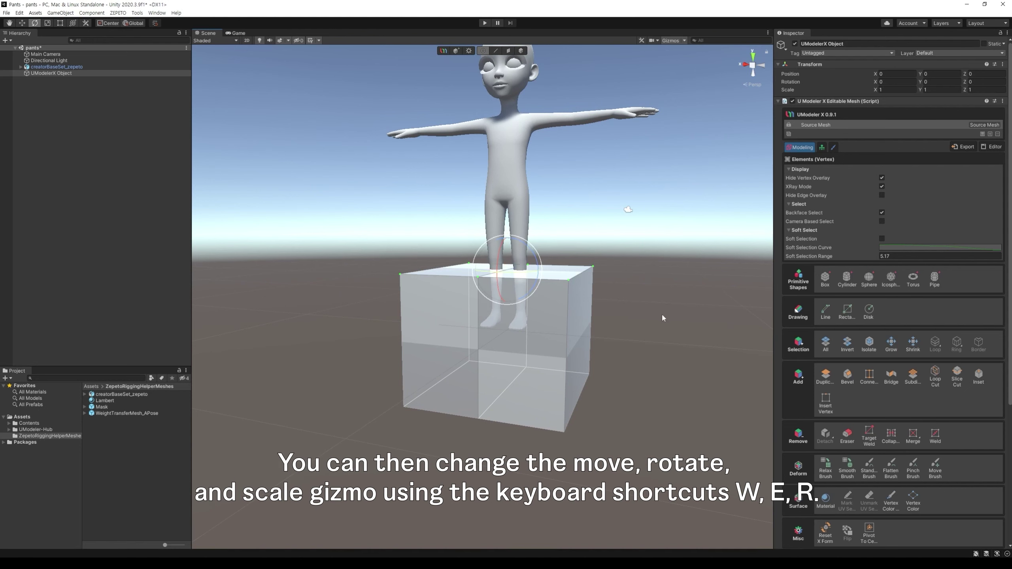
{"action": "key", "text": "r"}
{"action": "key", "text": "t"}
{"action": "key", "text": "q"}
{"action": "key", "text": "w"}
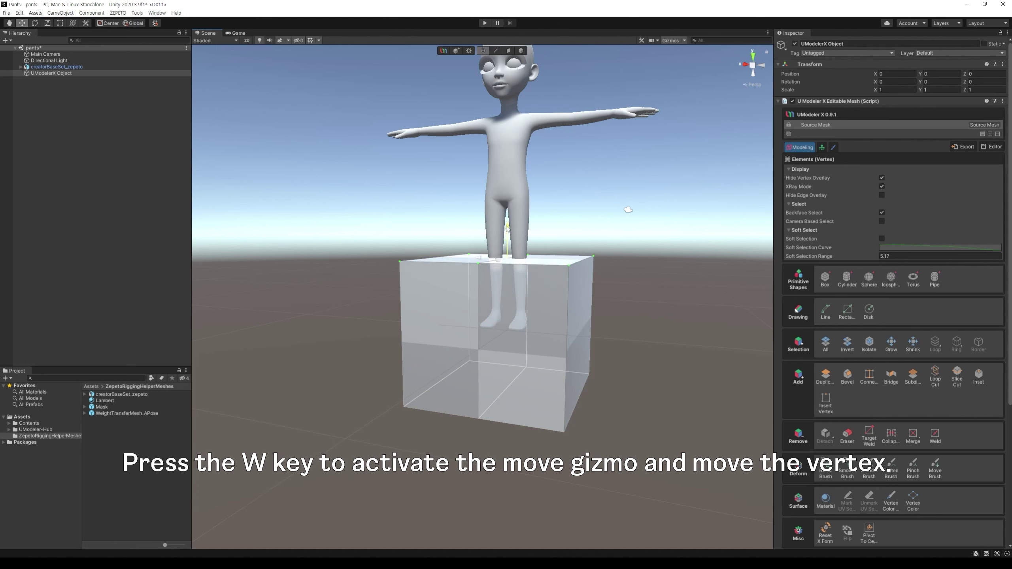
{"action": "left_click_drag", "start_coordinate": [511, 245], "coordinate": [509, 129]}
{"action": "left_click_drag", "start_coordinate": [623, 474], "coordinate": [336, 295]}
{"action": "left_click_drag", "start_coordinate": [515, 372], "coordinate": [528, 208]}
Move the box's back and front vertices inward to reduce its depth around the hips.
{"action": "middle_click_drag", "start_coordinate": [529, 208], "coordinate": [594, 354]}
{"action": "left_click_drag", "start_coordinate": [594, 354], "coordinate": [476, 381], "text": "alt"}
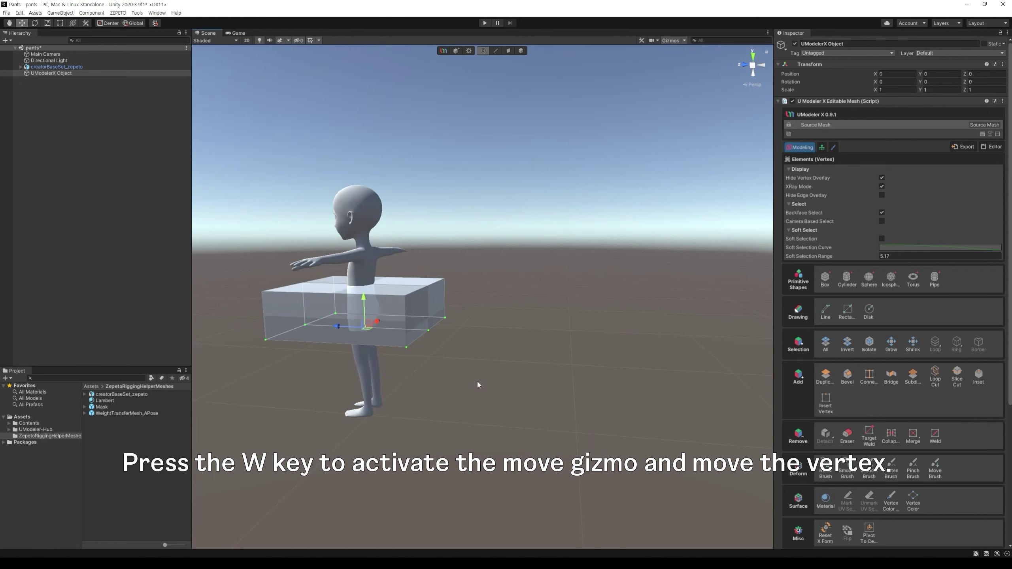
{"action": "middle_click_drag", "start_coordinate": [477, 380], "coordinate": [601, 406]}
{"action": "left_click_drag", "start_coordinate": [605, 426], "coordinate": [518, 260]}
{"action": "left_click_drag", "start_coordinate": [527, 335], "coordinate": [473, 334]}
{"action": "left_click_drag", "start_coordinate": [407, 347], "coordinate": [402, 345], "text": "alt"}
{"action": "left_click_drag", "start_coordinate": [415, 262], "coordinate": [472, 416]}
{"action": "left_click_drag", "start_coordinate": [407, 336], "coordinate": [624, 406]}
Add a Mirror modifier to the box along the X axis and enable Flip to reverse the duplication direction.
{"action": "key", "text": "w"}
{"action": "right_click_drag", "start_coordinate": [624, 406], "coordinate": [613, 406]}
{"action": "key", "text": "d"}
{"action": "left_click_drag", "start_coordinate": [633, 477], "coordinate": [613, 478], "text": "alt"}
{"action": "middle_click_drag", "start_coordinate": [581, 456], "coordinate": [628, 454]}
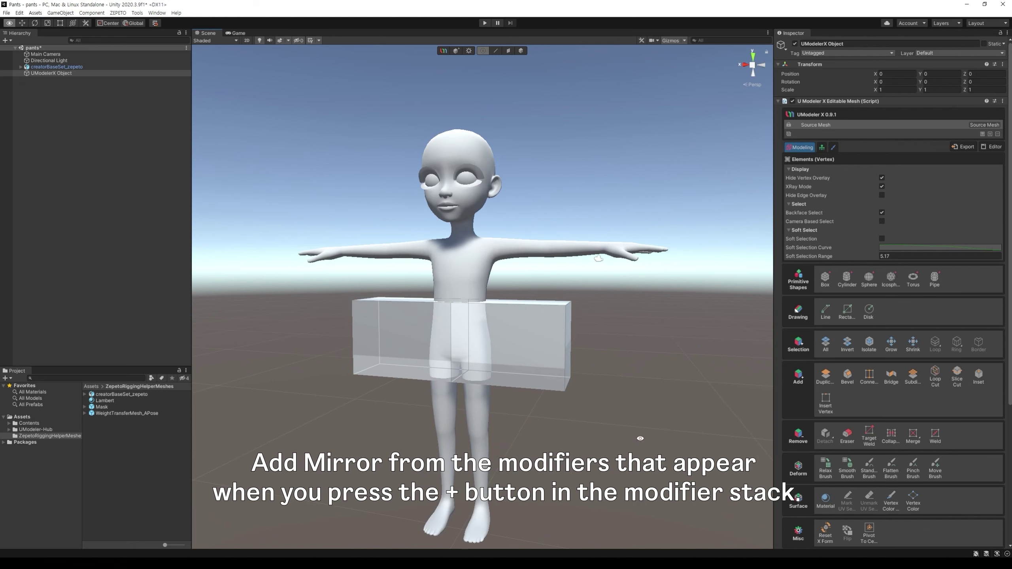
{"action": "left_click", "coordinate": [989, 134]}
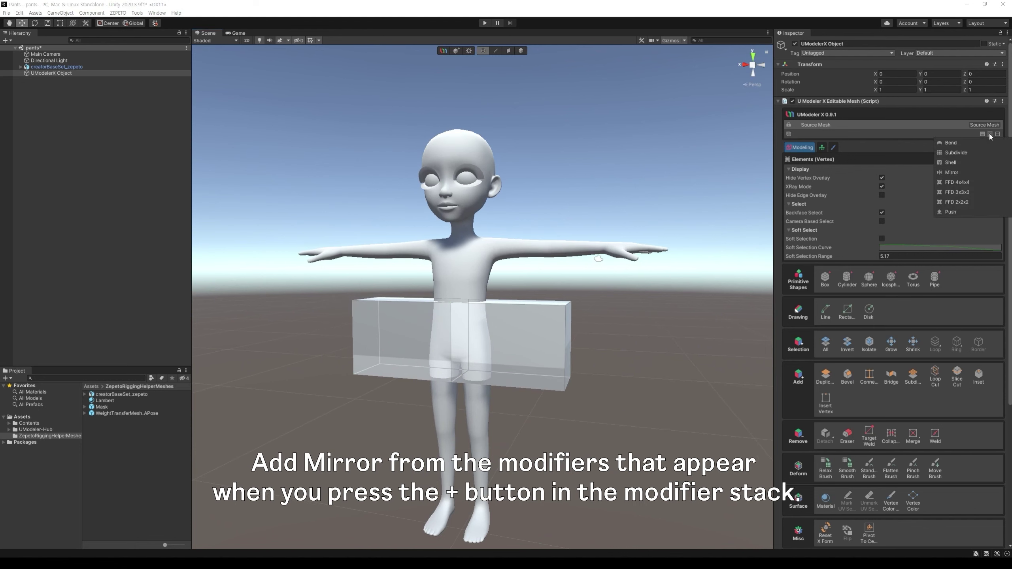
{"action": "left_click", "coordinate": [963, 170]}
{"action": "left_click", "coordinate": [884, 186]}
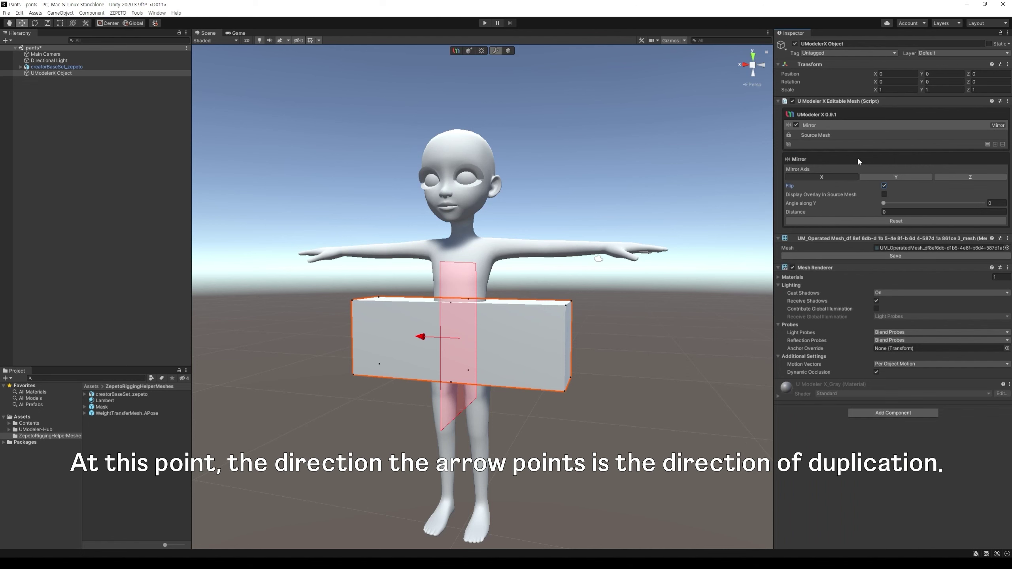
Return to the Source Mesh and move the vertices of the box's outer side inward to the hip.
{"action": "left_click", "coordinate": [833, 134]}
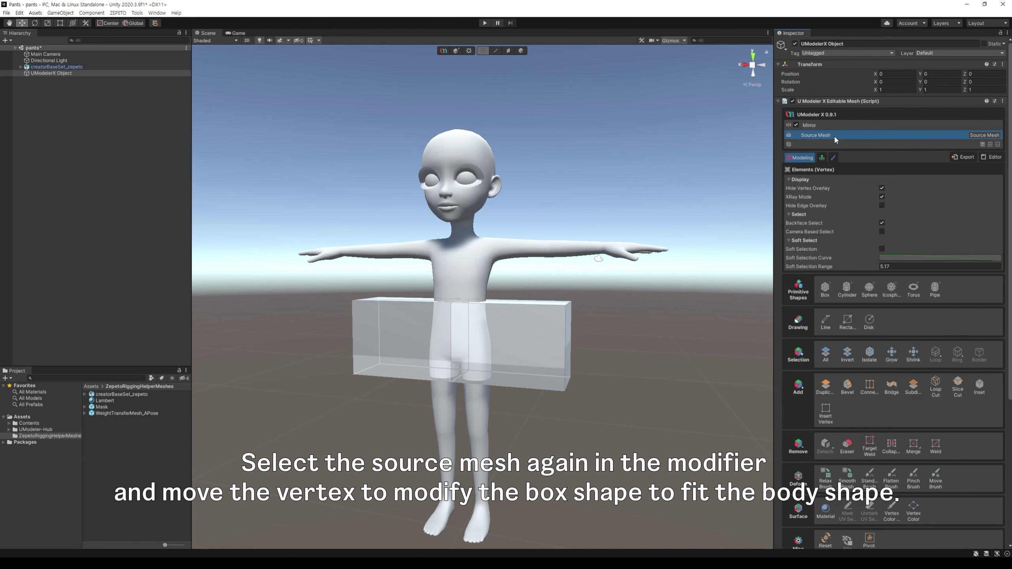
{"action": "scroll", "coordinate": [656, 387], "scroll_direction": "up", "scroll_amount": 3}
{"action": "left_click_drag", "start_coordinate": [669, 395], "coordinate": [607, 234]}
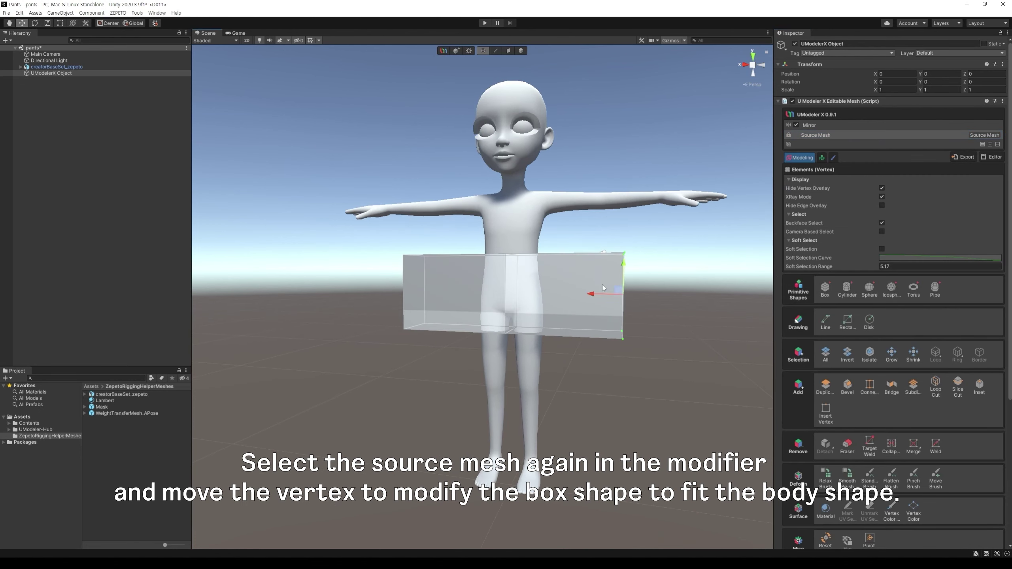
{"action": "left_click_drag", "start_coordinate": [599, 294], "coordinate": [695, 225]}
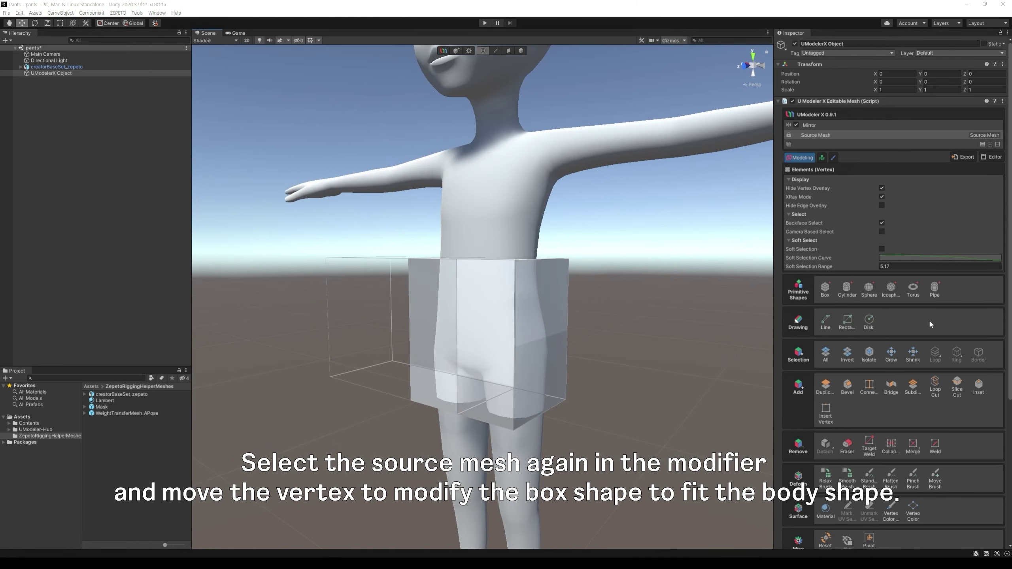
Add three horizontal loop cuts around the box at different heights between waist and thighs.
{"action": "left_click", "coordinate": [934, 386]}
{"action": "left_click", "coordinate": [535, 335]}
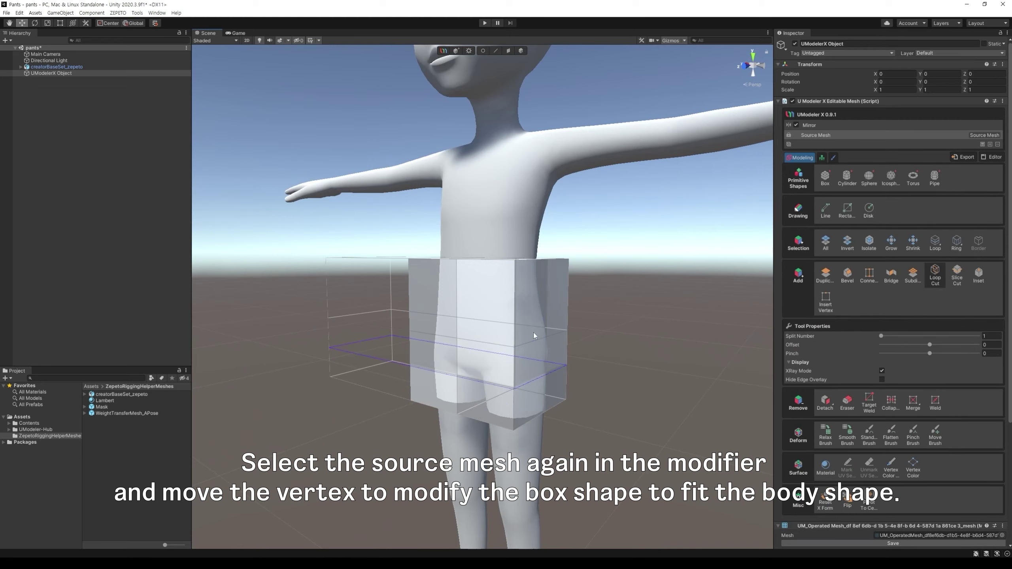
{"action": "left_click_drag", "start_coordinate": [535, 334], "coordinate": [529, 313], "text": "alt"}
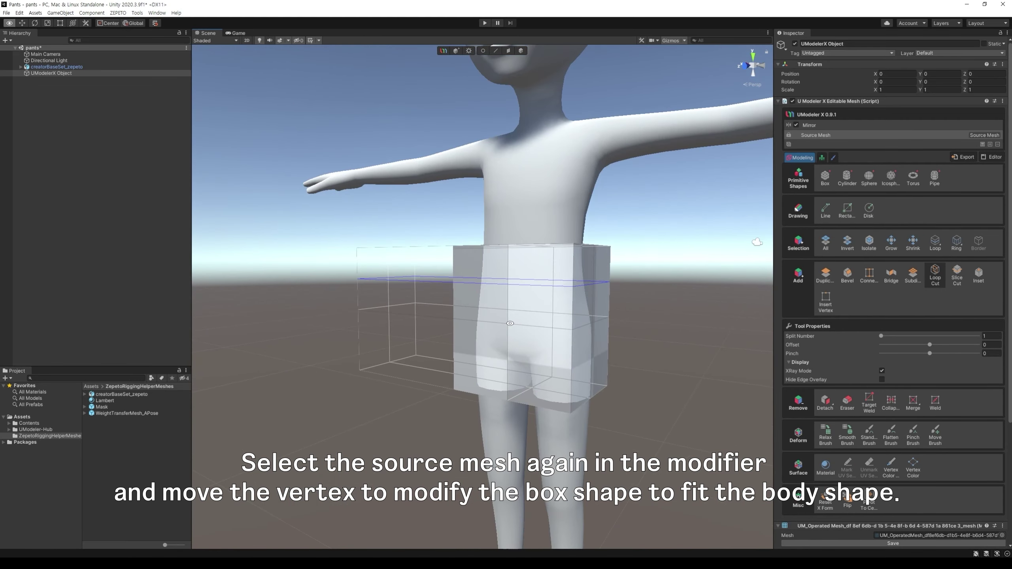
{"action": "left_click", "coordinate": [535, 290]}
{"action": "left_click", "coordinate": [540, 363]}
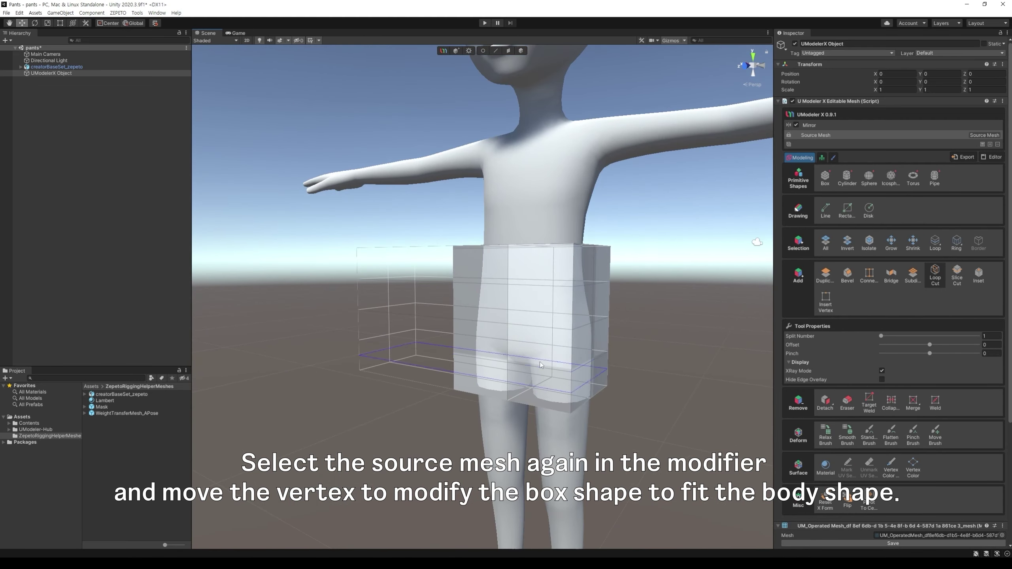
In vertex editing, move the outer top corner vertices at the front and back inward to taper the waist.
{"action": "left_click", "coordinate": [483, 51]}
{"action": "left_click_drag", "start_coordinate": [622, 191], "coordinate": [502, 223], "text": "alt"}
{"action": "left_click_drag", "start_coordinate": [470, 265], "coordinate": [450, 268]}
{"action": "middle_click_drag", "start_coordinate": [765, 269], "coordinate": [659, 269]}
{"action": "mouse_move", "coordinate": [528, 279]}
{"action": "left_mouse_down"}
{"action": "mouse_move", "coordinate": [482, 251]}
{"action": "mouse_move", "coordinate": [667, 276]}
{"action": "mouse_move", "coordinate": [540, 294]}
{"action": "left_mouse_up"}
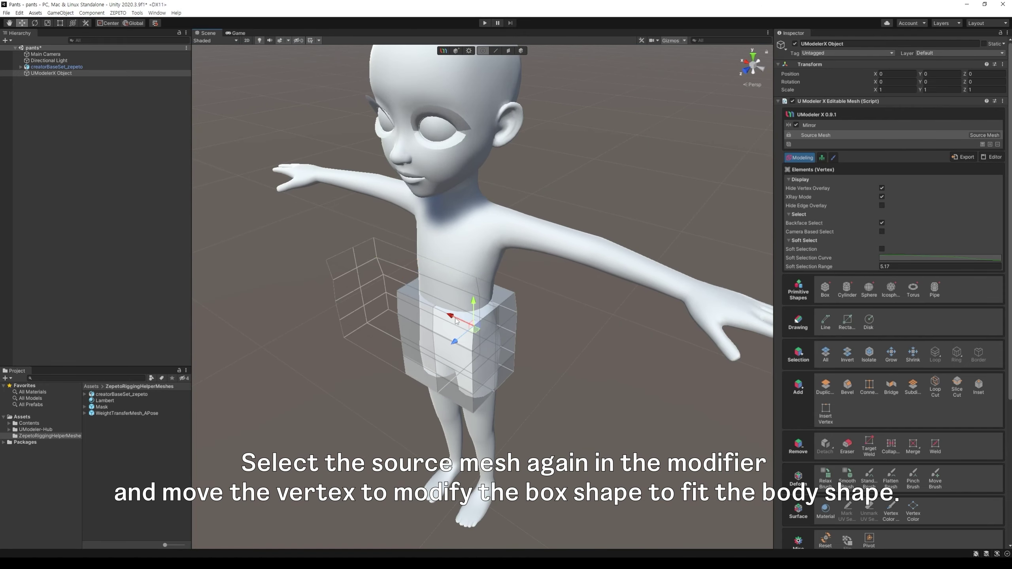
{"action": "mouse_move", "coordinate": [455, 318]}
{"action": "left_mouse_down"}
{"action": "mouse_move", "coordinate": [448, 313]}
{"action": "mouse_move", "coordinate": [448, 336]}
{"action": "left_mouse_up"}
{"action": "left_click", "coordinate": [516, 294]}
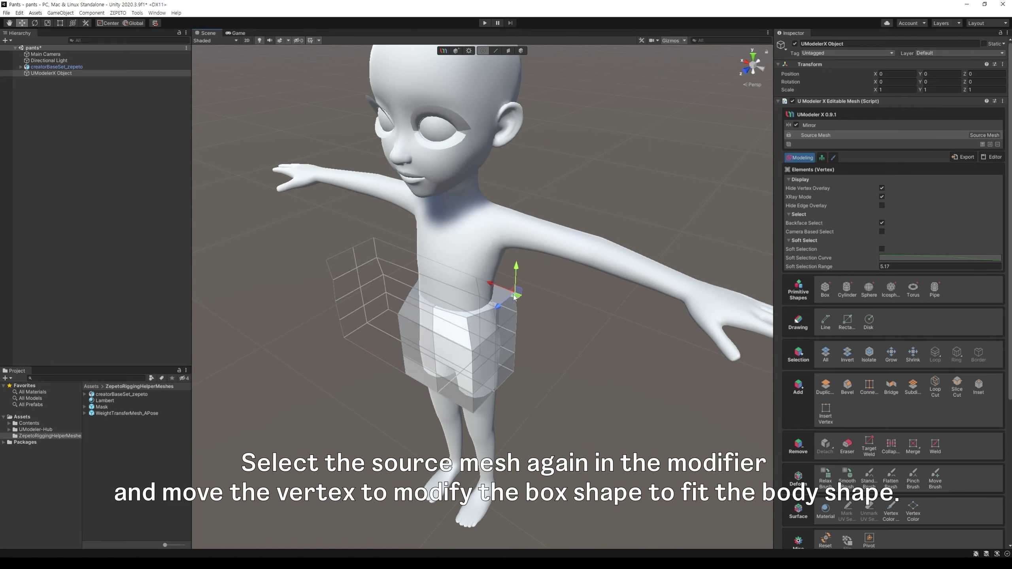
{"action": "left_click_drag", "start_coordinate": [493, 284], "coordinate": [482, 282]}
Pull the outer front vertices of the rows below the waist inward to round the hip.
{"action": "left_click_drag", "start_coordinate": [540, 335], "coordinate": [567, 292], "text": "alt"}
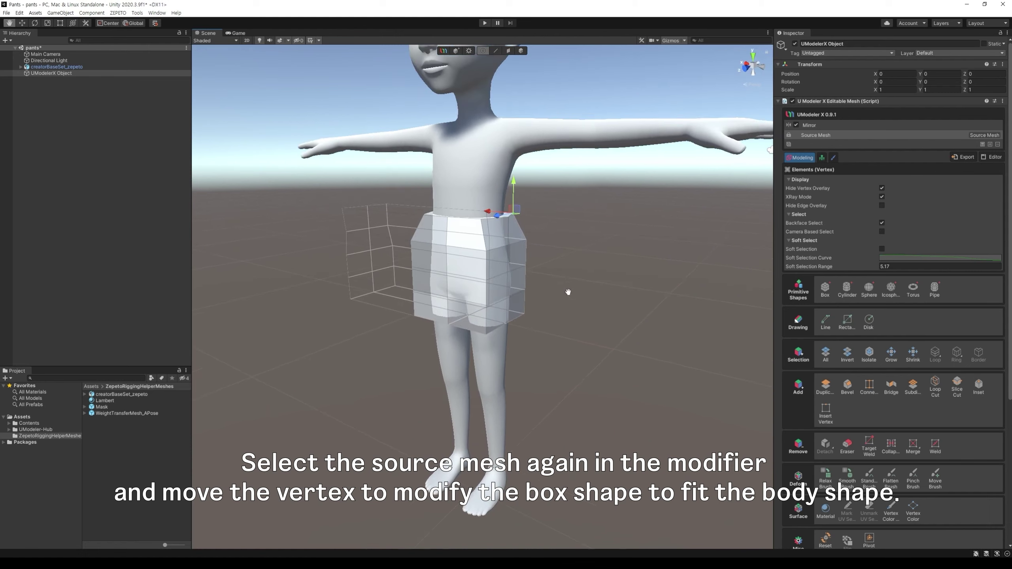
{"action": "left_click", "coordinate": [485, 257]}
{"action": "key", "text": "f"}
{"action": "left_click_drag", "start_coordinate": [457, 287], "coordinate": [450, 284]}
{"action": "left_click", "coordinate": [479, 324]}
{"action": "left_click_drag", "start_coordinate": [458, 319], "coordinate": [449, 319]}
Move the outer front corner vertex of the bottom hem inward toward the thigh.
{"action": "left_click_drag", "start_coordinate": [501, 360], "coordinate": [485, 324], "text": "alt"}
{"action": "key", "text": "w"}
{"action": "right_click_drag", "start_coordinate": [485, 325], "coordinate": [457, 150]}
{"action": "key", "text": "q"}
{"action": "left_click", "coordinate": [452, 145]}
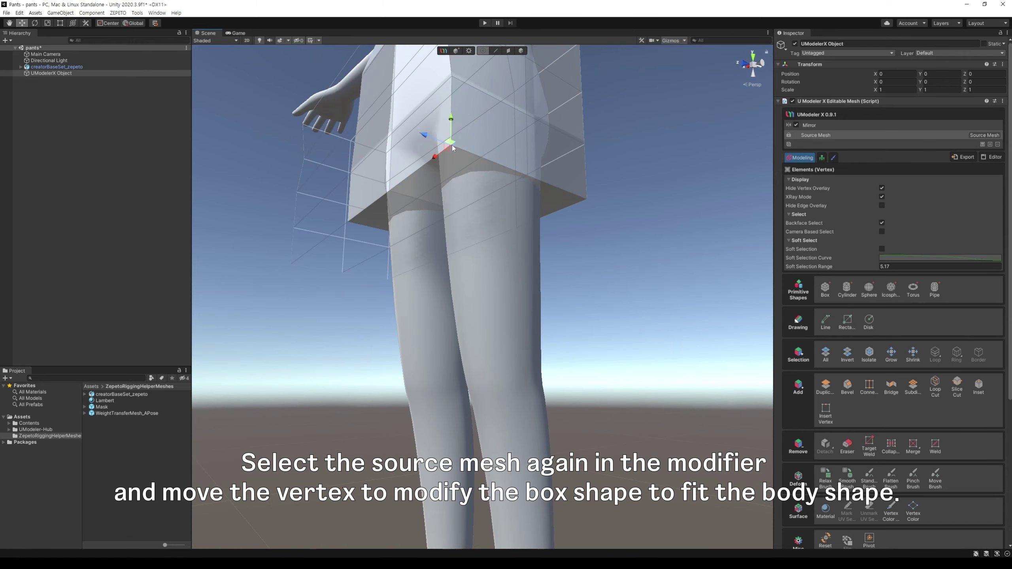
{"action": "left_click_drag", "start_coordinate": [452, 145], "coordinate": [439, 143]}
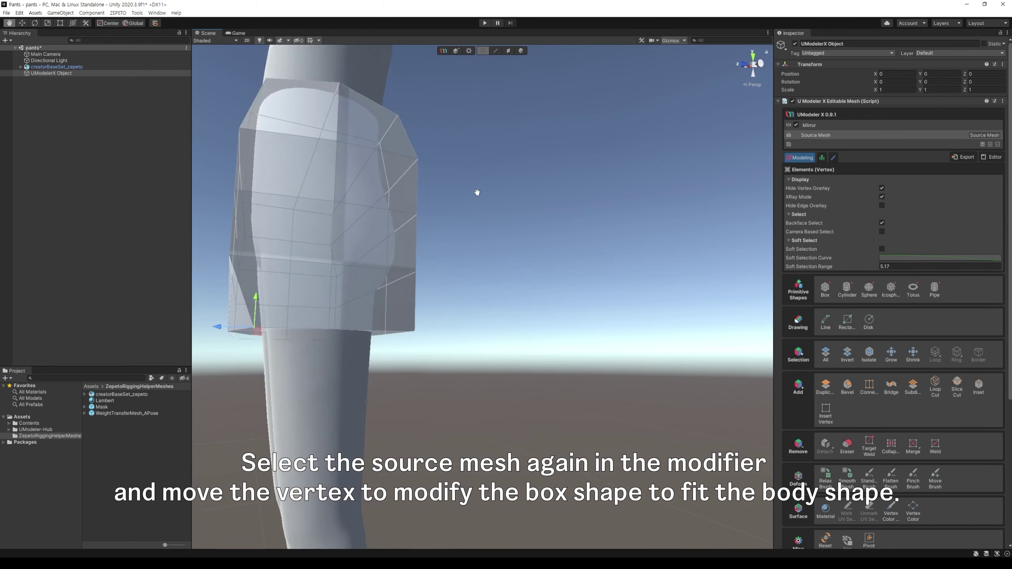
{"action": "middle_click_drag", "start_coordinate": [477, 192], "coordinate": [548, 196]}
{"action": "left_click", "coordinate": [548, 341]}
Select the bottom hem vertices beside the thigh and raise them toward the crotch.
{"action": "left_click_drag", "start_coordinate": [570, 379], "coordinate": [602, 338], "text": "alt"}
{"action": "middle_click_drag", "start_coordinate": [601, 339], "coordinate": [549, 268]}
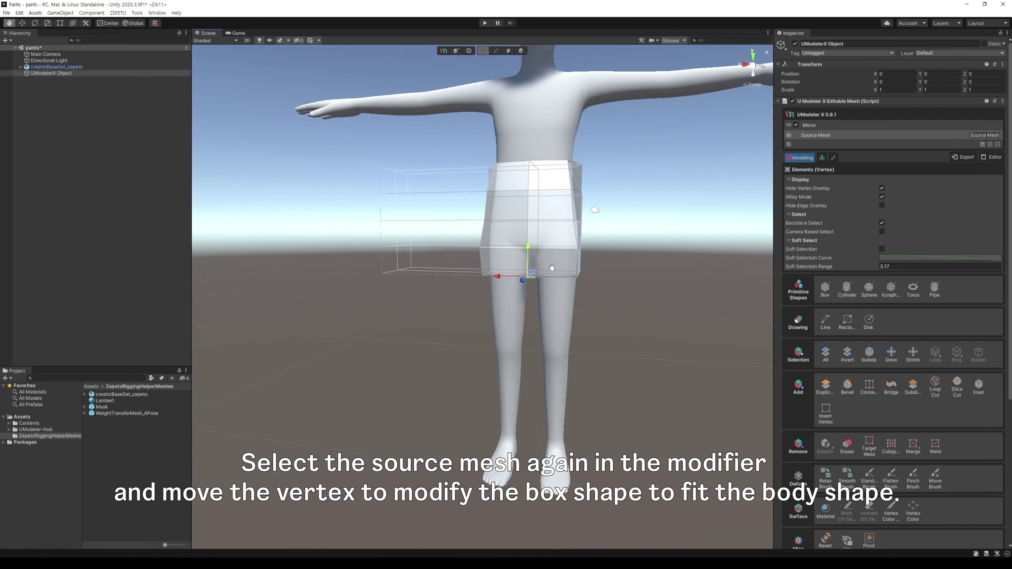
{"action": "left_click_drag", "start_coordinate": [550, 268], "coordinate": [621, 314], "text": "alt"}
{"action": "scroll", "coordinate": [622, 312], "scroll_direction": "up", "scroll_amount": 6}
{"action": "middle_click_drag", "start_coordinate": [625, 310], "coordinate": [666, 343]}
{"action": "left_click_drag", "start_coordinate": [666, 342], "coordinate": [391, 265]}
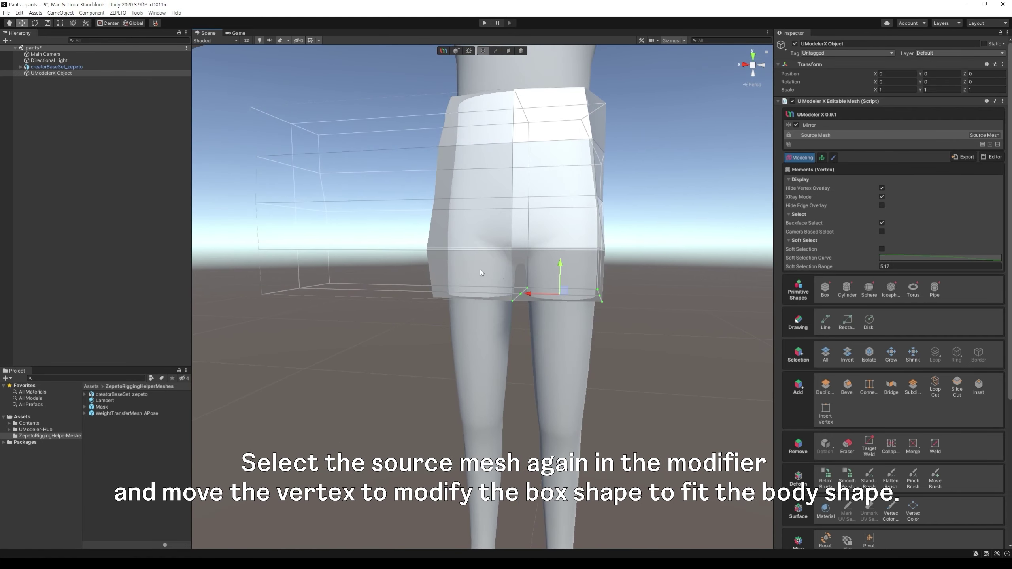
{"action": "left_click_drag", "start_coordinate": [559, 277], "coordinate": [559, 244]}
Select the top waist vertices and lower them to reduce the height of the shorts.
{"action": "middle_click_drag", "start_coordinate": [669, 178], "coordinate": [655, 273]}
{"action": "left_click_drag", "start_coordinate": [655, 276], "coordinate": [373, 169], "text": "alt"}
{"action": "left_click_drag", "start_coordinate": [556, 195], "coordinate": [551, 222]}
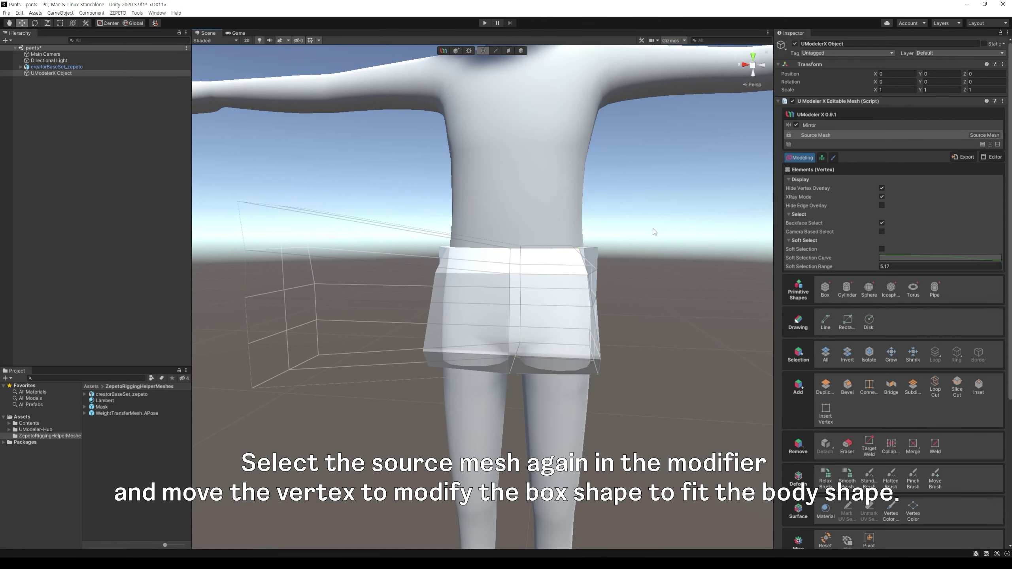
Add a vertical loop cut near the crotch, offset toward the mirror center, and return to object mode.
{"action": "middle_click_drag", "start_coordinate": [714, 267], "coordinate": [667, 227]}
{"action": "left_click", "coordinate": [934, 386]}
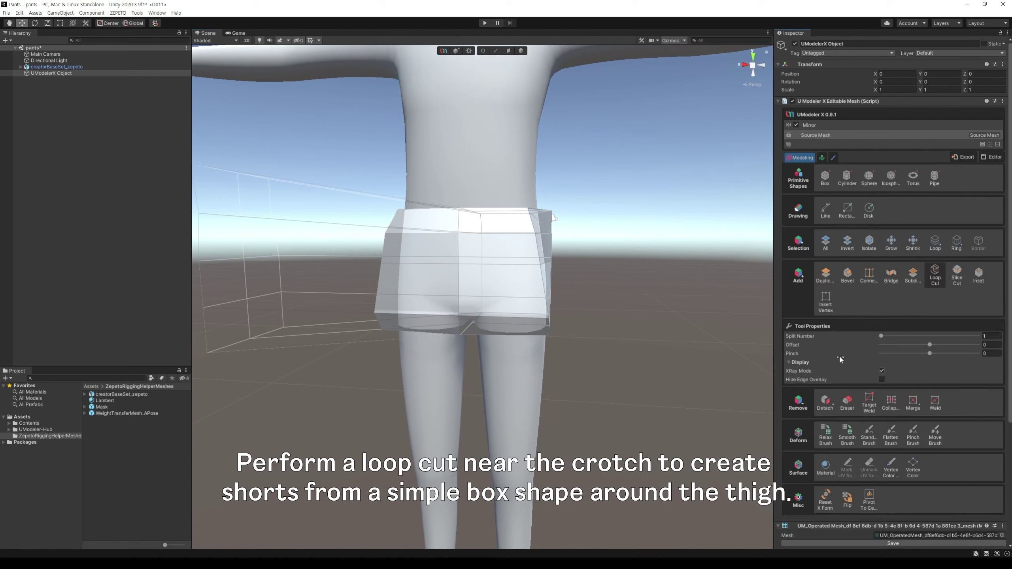
{"action": "left_click", "coordinate": [482, 272]}
{"action": "left_click_drag", "start_coordinate": [483, 272], "coordinate": [693, 211], "text": "alt"}
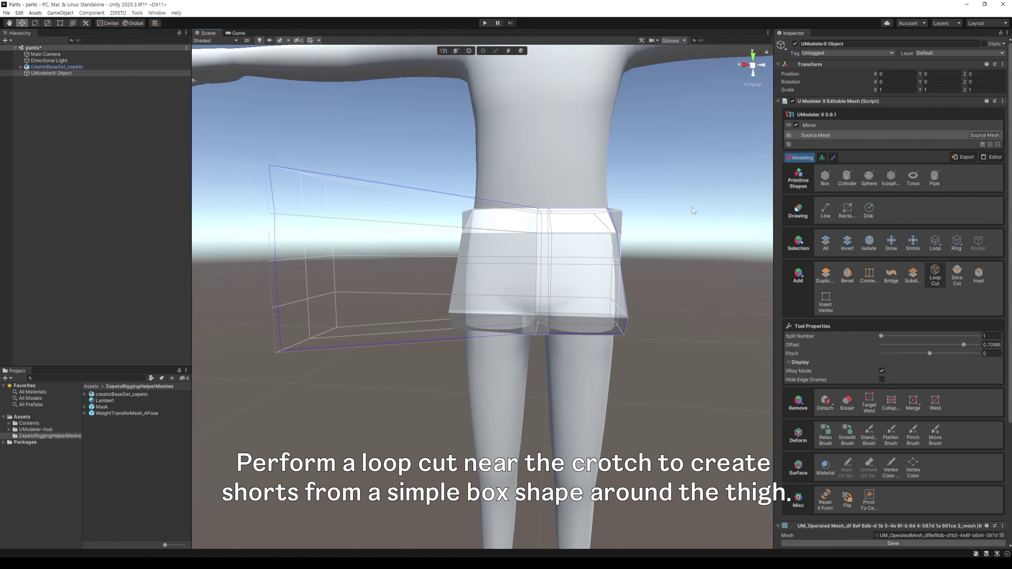
{"action": "left_click", "coordinate": [520, 50]}
Select the bottom face overlapping the thigh and extrude it downward to form the leg of the shorts.
{"action": "middle_click_drag", "start_coordinate": [699, 167], "coordinate": [664, 179]}
{"action": "left_click_drag", "start_coordinate": [620, 265], "coordinate": [586, 275], "text": "alt"}
{"action": "mouse_move", "coordinate": [641, 219]}
{"action": "middle_mouse_down"}
{"action": "mouse_move", "coordinate": [617, 232]}
{"action": "mouse_move", "coordinate": [650, 228]}
{"action": "middle_mouse_up"}
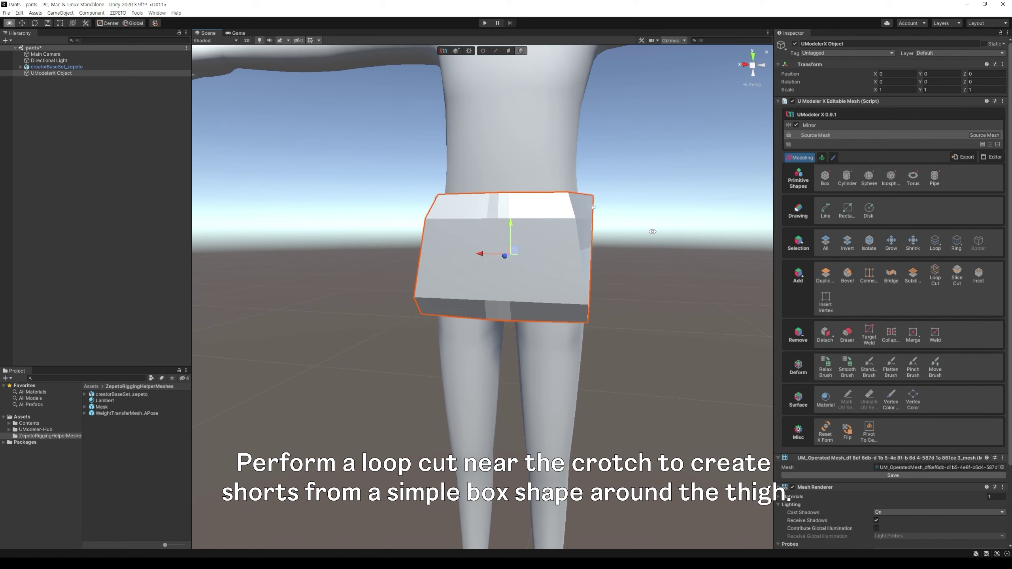
{"action": "left_click_drag", "start_coordinate": [650, 228], "coordinate": [641, 230], "text": "alt"}
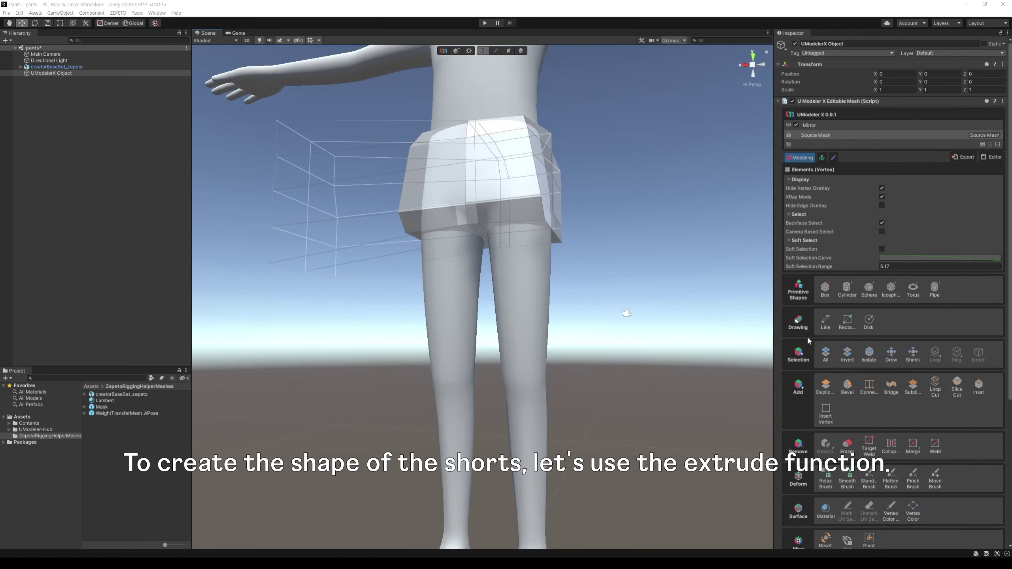
{"action": "left_click_drag", "start_coordinate": [598, 279], "coordinate": [568, 297], "text": "alt"}
{"action": "left_click", "coordinate": [507, 51]}
{"action": "left_click", "coordinate": [490, 204]}
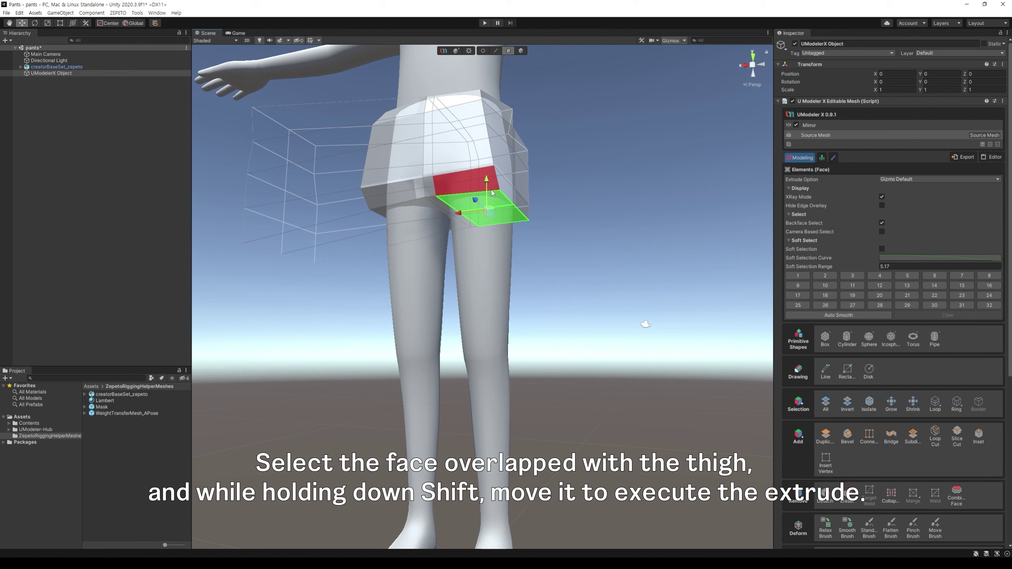
{"action": "left_click_drag", "start_coordinate": [488, 184], "coordinate": [490, 227], "text": "shift"}
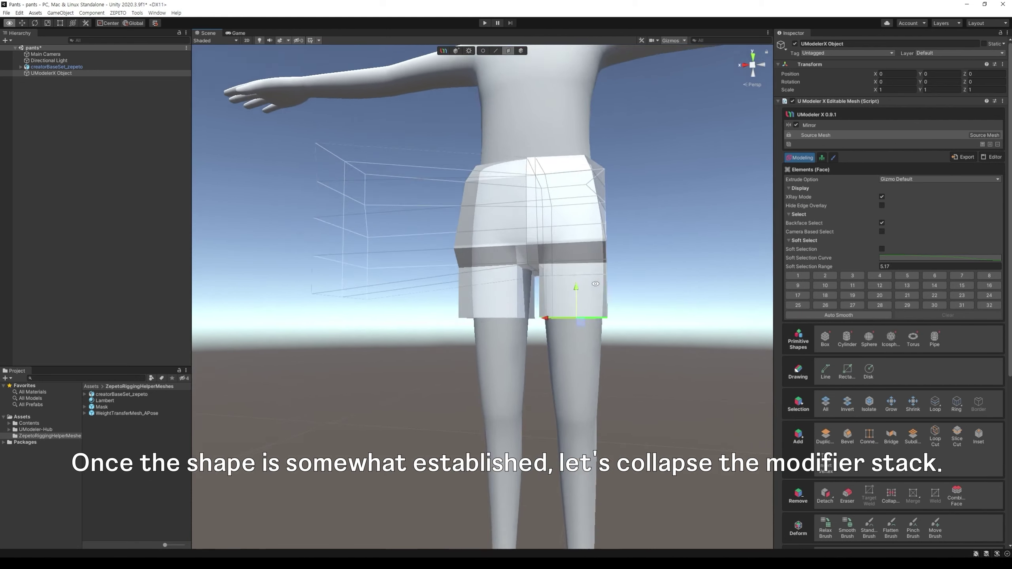
{"action": "left_click_drag", "start_coordinate": [557, 303], "coordinate": [623, 324], "text": "alt"}
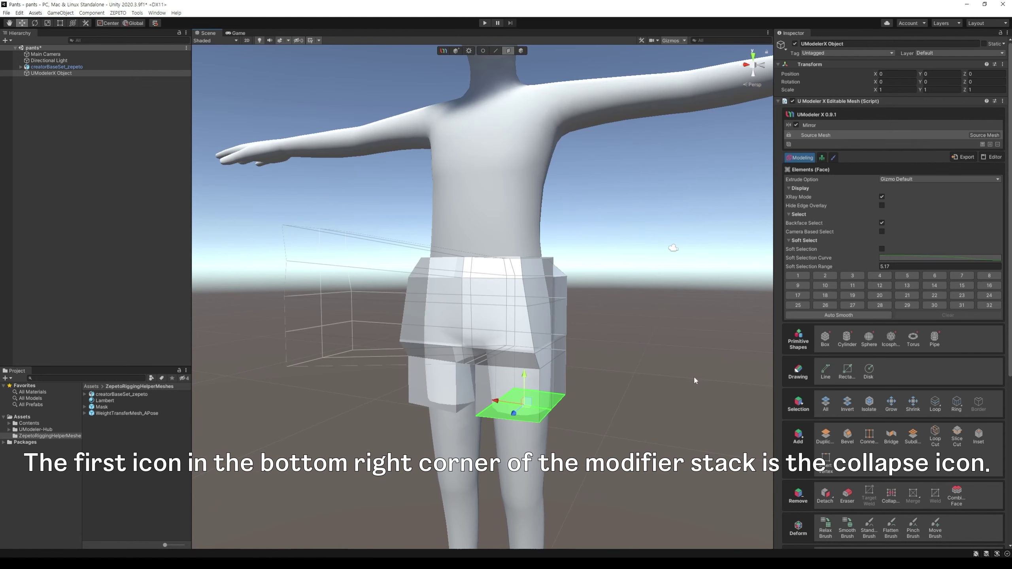
Collapse the Mirror modifier into the source mesh of the shorts.
{"action": "left_click", "coordinate": [694, 375]}
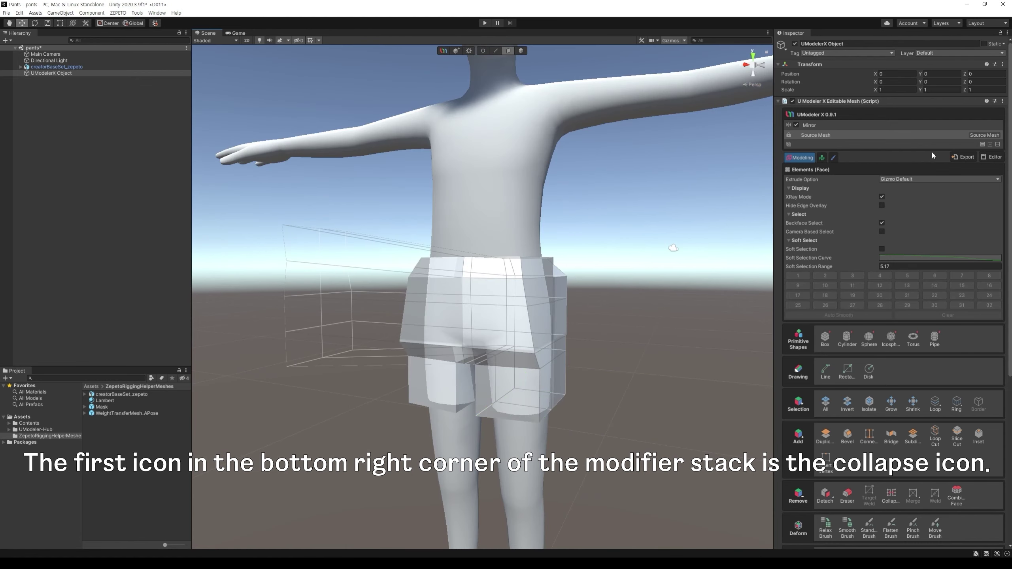
{"action": "left_click", "coordinate": [935, 124]}
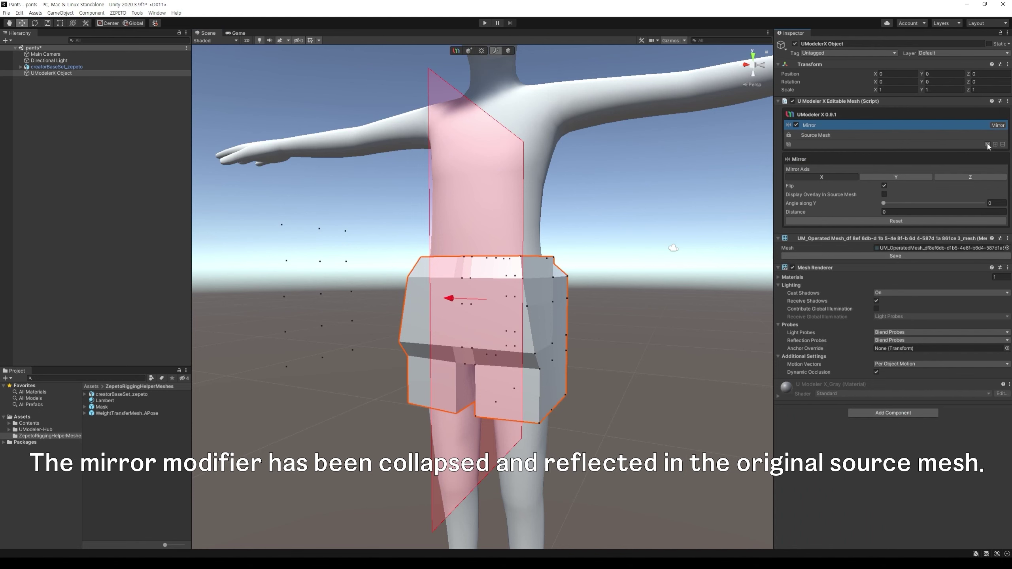
{"action": "left_click", "coordinate": [987, 144]}
Subdivide the collapsed shorts mesh and turn off XRay Mode.
{"action": "mouse_move", "coordinate": [656, 278]}
{"action": "left_mouse_down", "text": "alt"}
{"action": "mouse_move", "coordinate": [666, 235]}
{"action": "mouse_move", "coordinate": [637, 271]}
{"action": "mouse_move", "coordinate": [651, 277]}
{"action": "left_mouse_up", "text": "alt"}
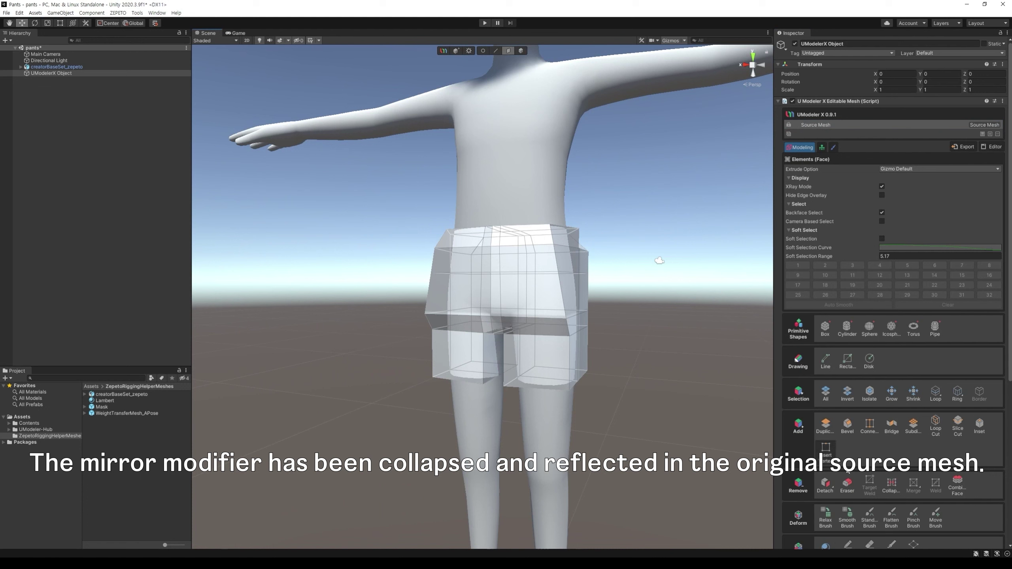
{"action": "left_click", "coordinate": [913, 427]}
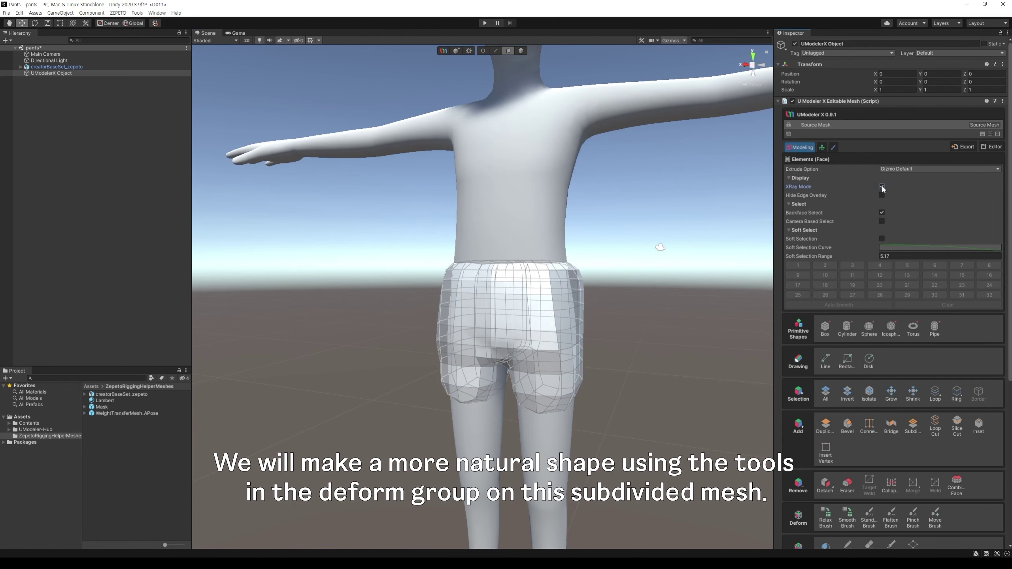
{"action": "left_click", "coordinate": [882, 186]}
Activate the Relax Brush for the subdivided shorts.
{"action": "middle_click_drag", "start_coordinate": [702, 490], "coordinate": [705, 380]}
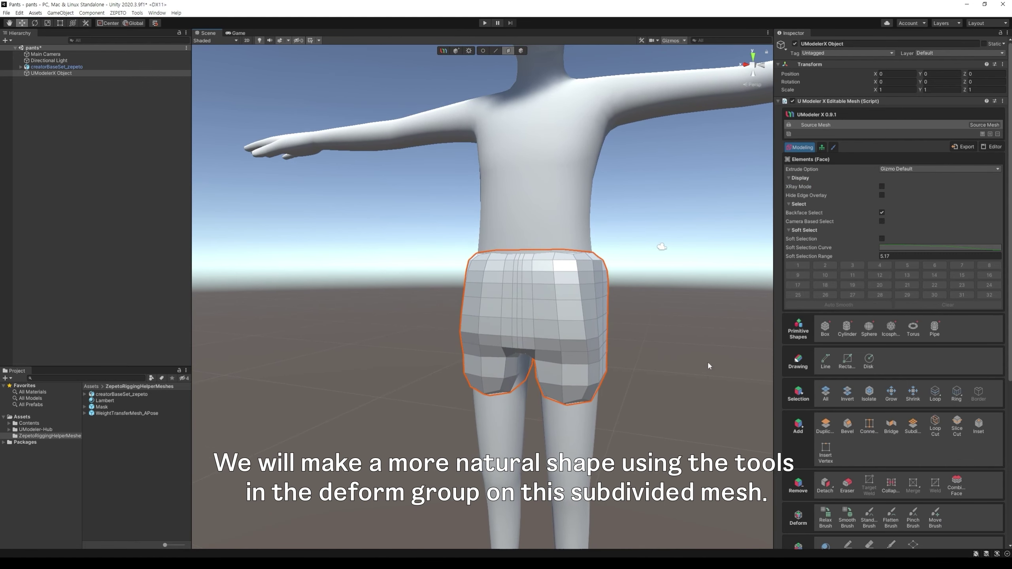
{"action": "middle_click_drag", "start_coordinate": [644, 370], "coordinate": [646, 375]}
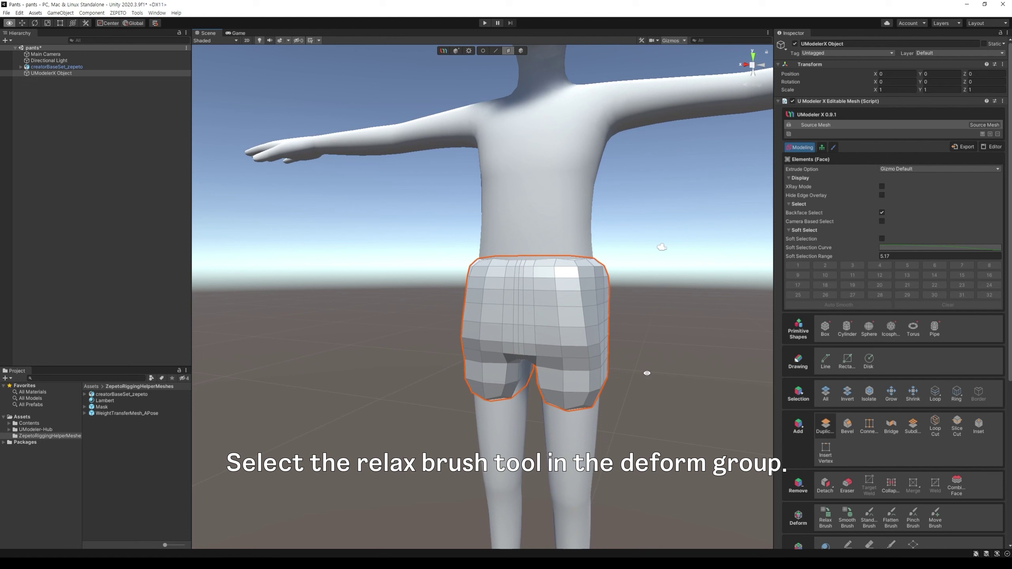
{"action": "left_click", "coordinate": [825, 518]}
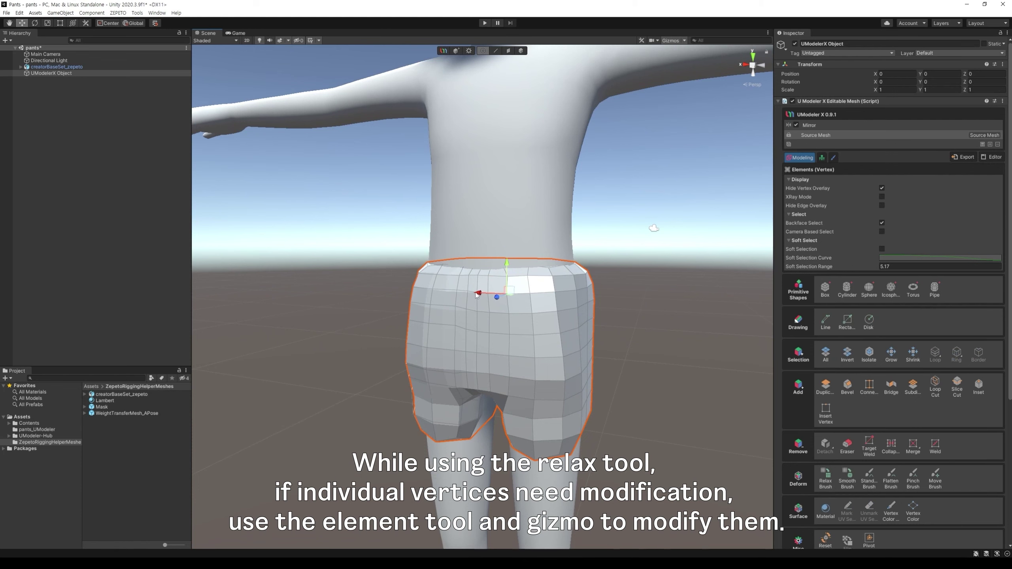
Select the vertical edge loop along the outer side of the shorts and switch to scaling.
{"action": "left_click_drag", "start_coordinate": [507, 298], "coordinate": [717, 271], "text": "alt"}
{"action": "middle_click_drag", "start_coordinate": [717, 271], "coordinate": [458, 344]}
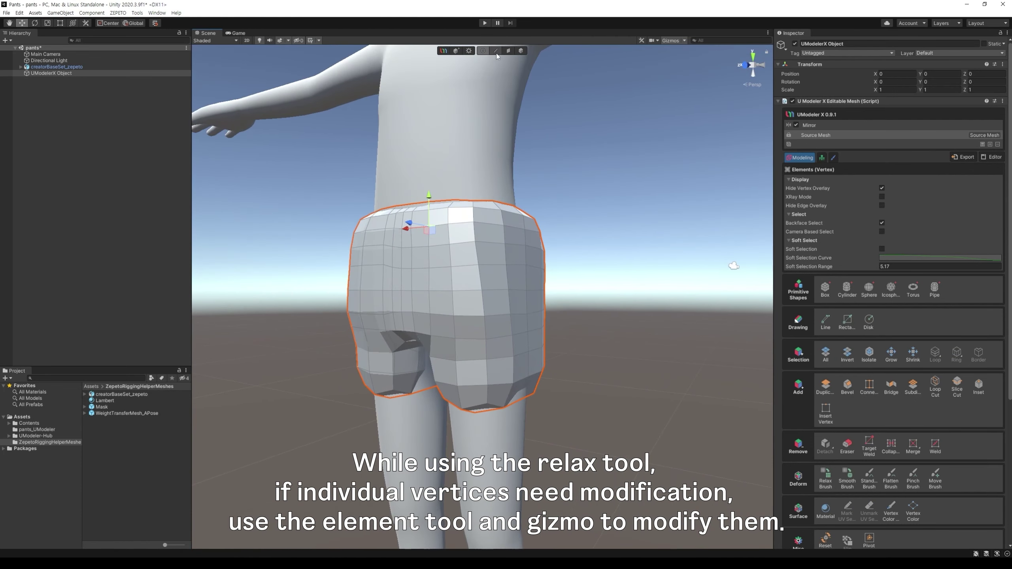
{"action": "left_click", "coordinate": [495, 51]}
{"action": "left_click_drag", "start_coordinate": [581, 168], "coordinate": [562, 177], "text": "alt"}
{"action": "double_click", "coordinate": [464, 328]}
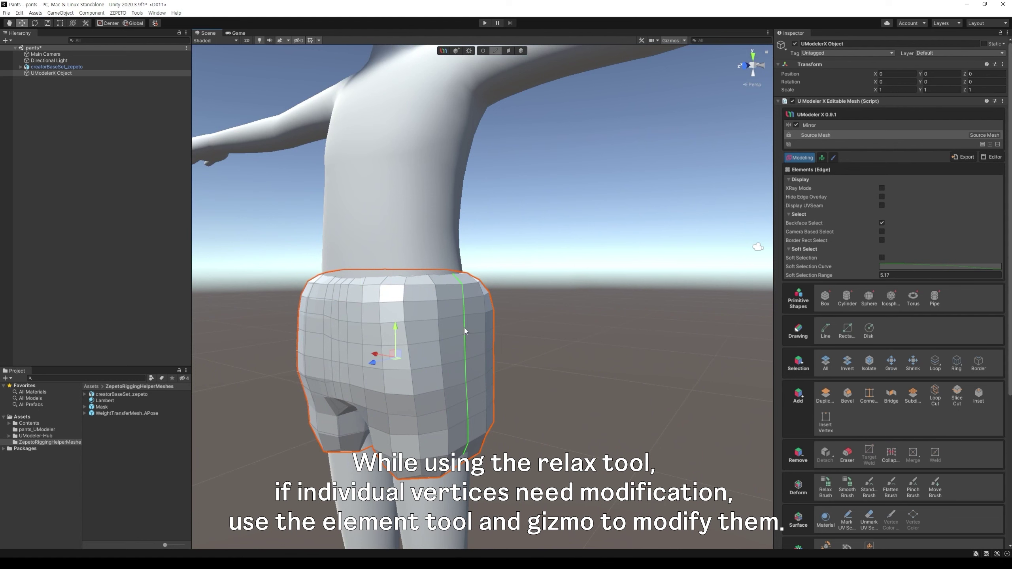
{"action": "left_click_drag", "start_coordinate": [465, 328], "coordinate": [585, 313], "text": "alt"}
{"action": "middle_click_drag", "start_coordinate": [691, 287], "coordinate": [592, 312]}
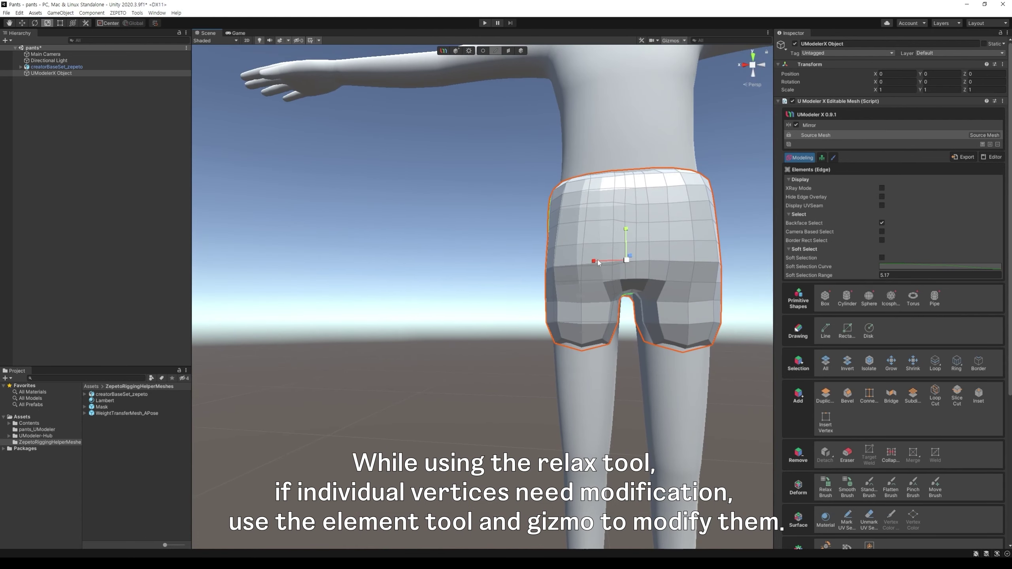
{"action": "middle_click_drag", "start_coordinate": [674, 375], "coordinate": [630, 315]}
{"action": "left_click_drag", "start_coordinate": [630, 316], "coordinate": [605, 238], "text": "alt"}
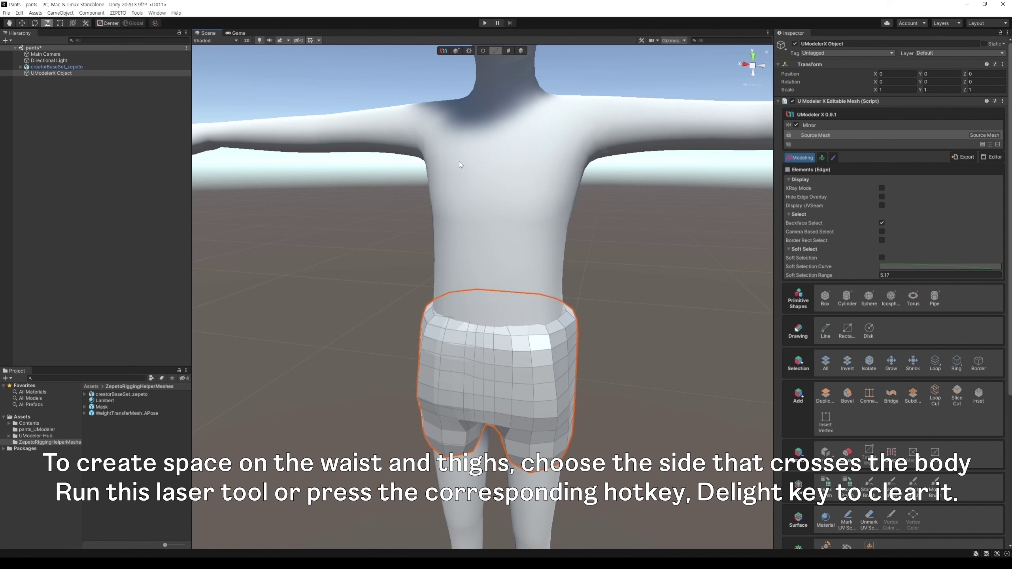
Select the sample body and hide it in the scene.
{"action": "left_click", "coordinate": [538, 182]}
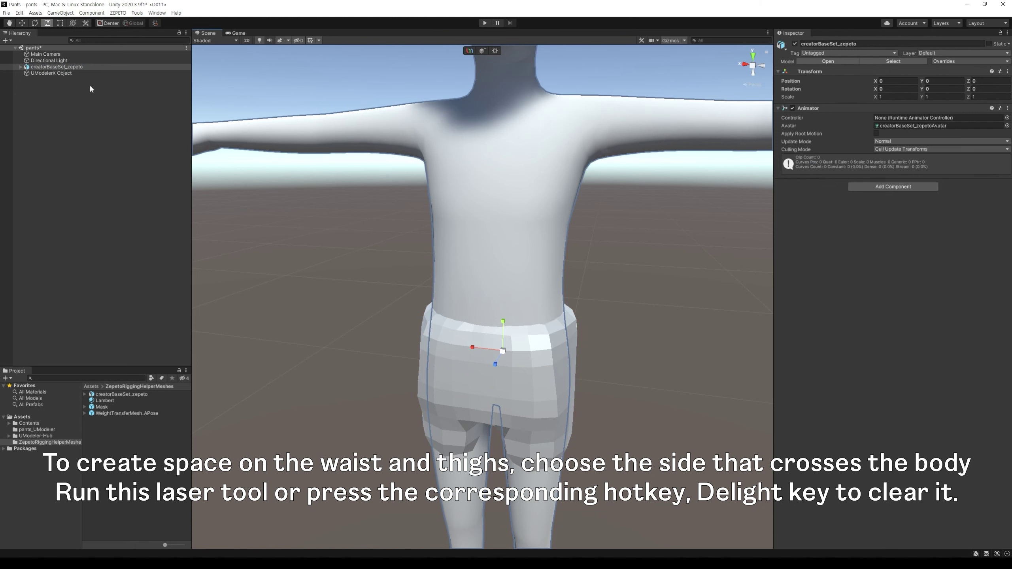
{"action": "left_click", "coordinate": [3, 66]}
{"action": "left_click_drag", "start_coordinate": [516, 223], "coordinate": [516, 255], "text": "alt"}
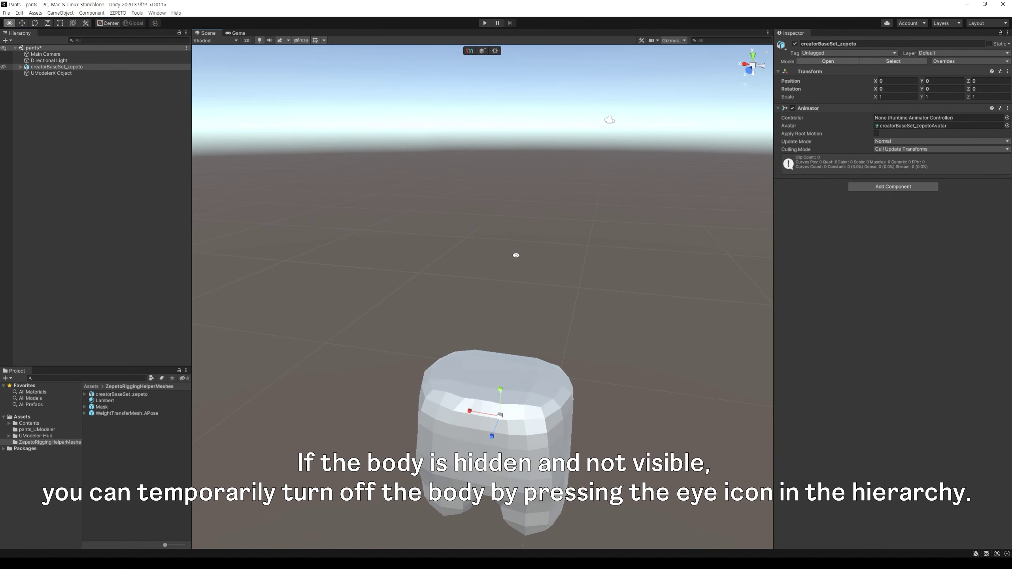
Select the shorts, switch to face editing and delete the outer rear faces closing the waist.
{"action": "left_click", "coordinate": [558, 422]}
{"action": "middle_click_drag", "start_coordinate": [571, 425], "coordinate": [589, 395]}
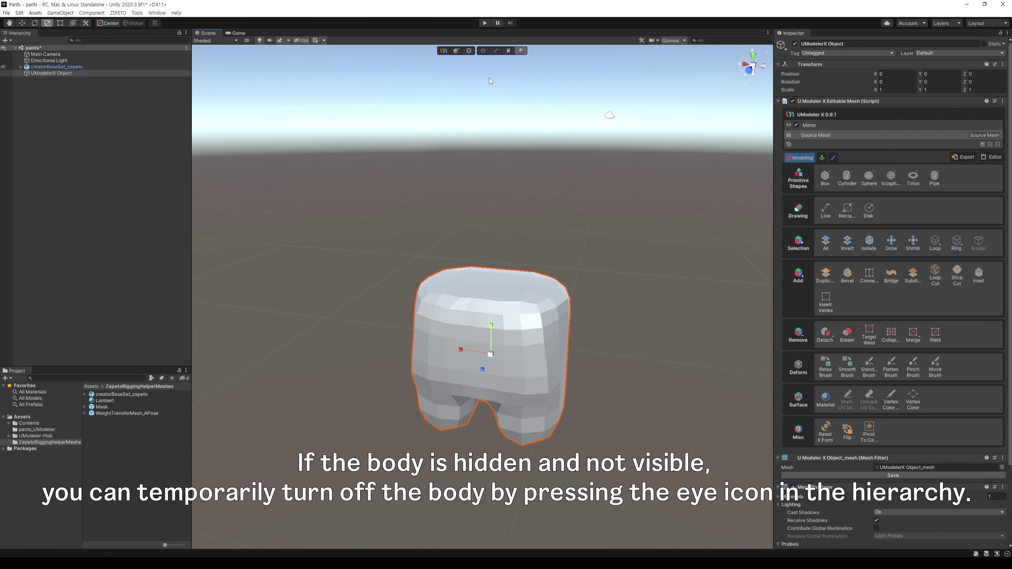
{"action": "left_click", "coordinate": [508, 51]}
{"action": "right_click_drag", "start_coordinate": [602, 232], "coordinate": [596, 263]}
{"action": "key", "text": "w"}
{"action": "key", "text": "s"}
{"action": "key", "text": "w"}
{"action": "key", "text": "e"}
{"action": "key", "text": "s"}
{"action": "left_click", "coordinate": [518, 321]}
{"action": "left_click", "coordinate": [535, 339], "text": "shift"}
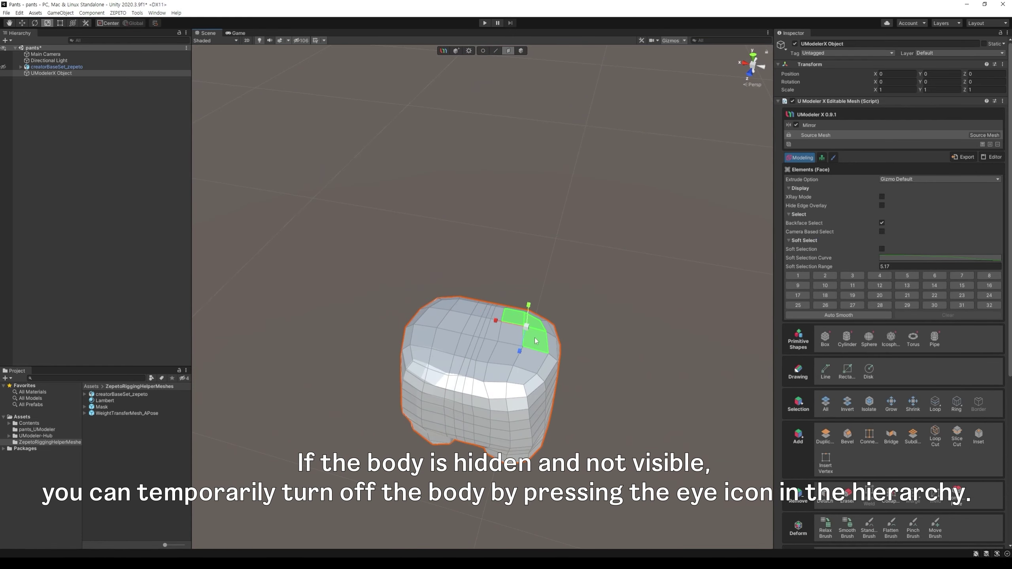
{"action": "key", "text": "w"}
{"action": "key", "text": "Delete"}
Select the inner faces along the middle of the waist cap and delete them.
{"action": "left_click", "coordinate": [514, 336]}
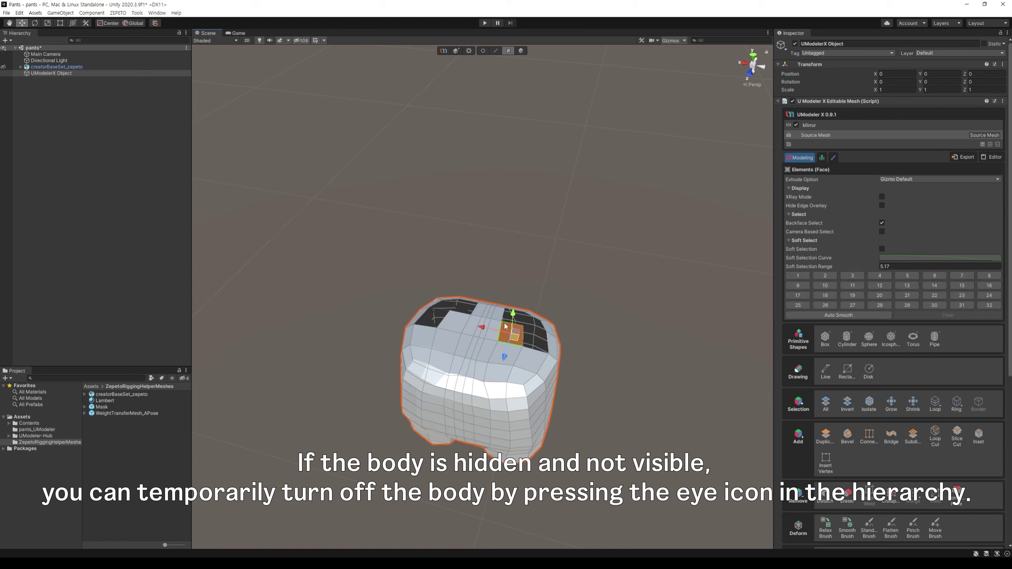
{"action": "left_click", "coordinate": [491, 316], "text": "shift"}
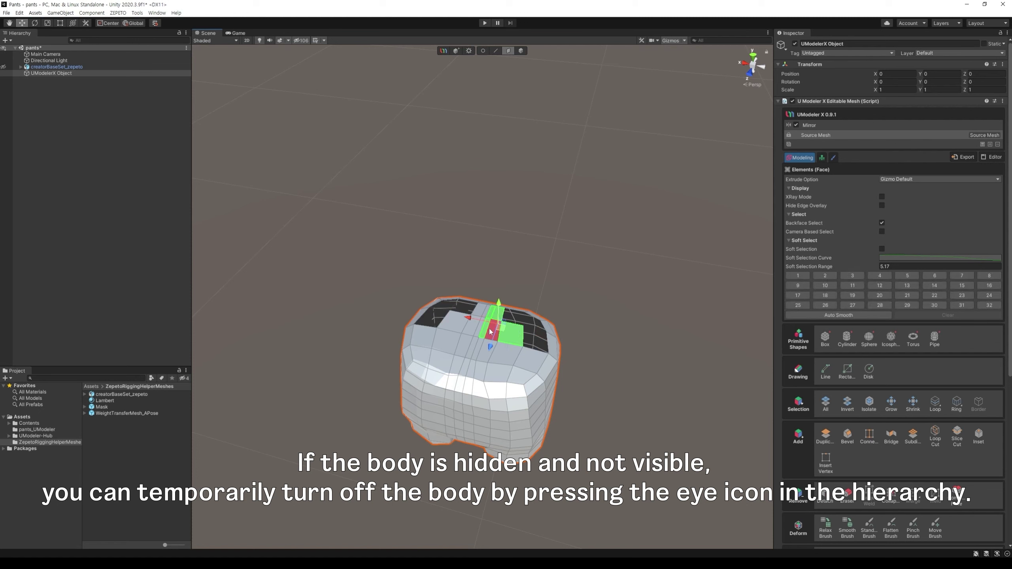
{"action": "left_click", "coordinate": [481, 346], "text": "shift"}
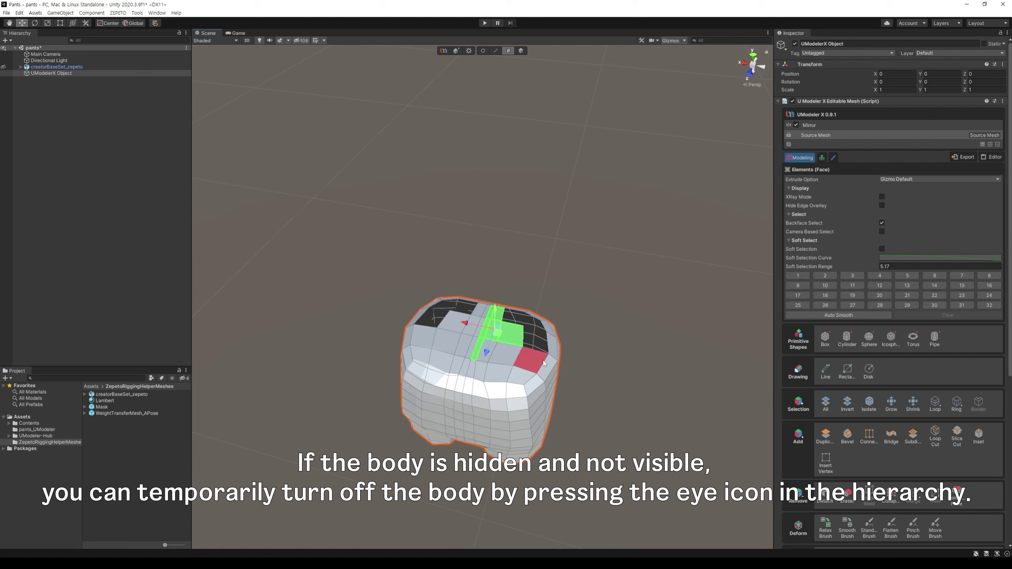
{"action": "key", "text": "Delete"}
Delete the remaining front faces of the waist cap one by one to open the waist.
{"action": "left_click", "coordinate": [480, 369]}
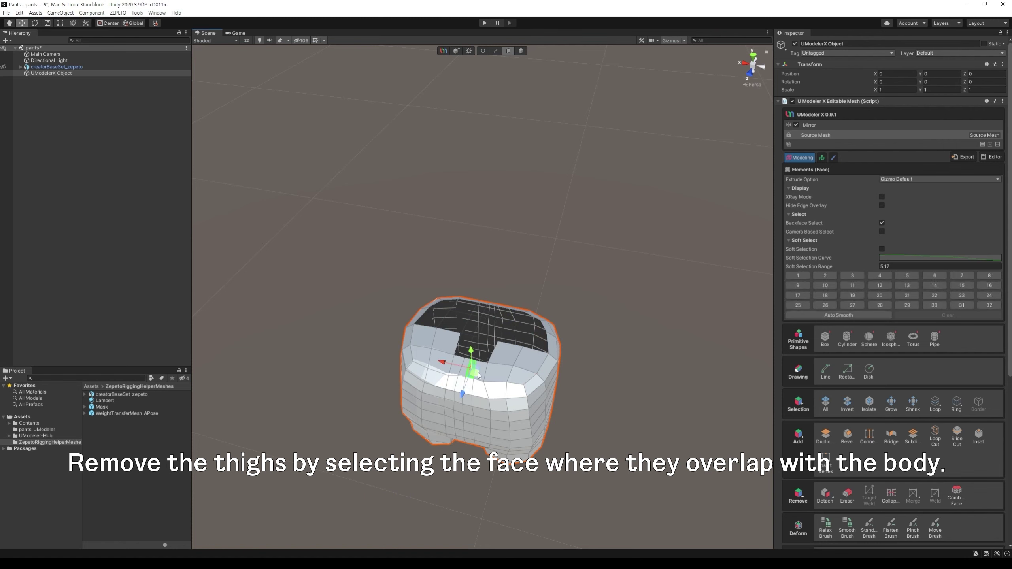
{"action": "key", "text": "Delete"}
{"action": "left_click", "coordinate": [483, 362]}
{"action": "key", "text": "Delete"}
{"action": "left_click", "coordinate": [507, 355]}
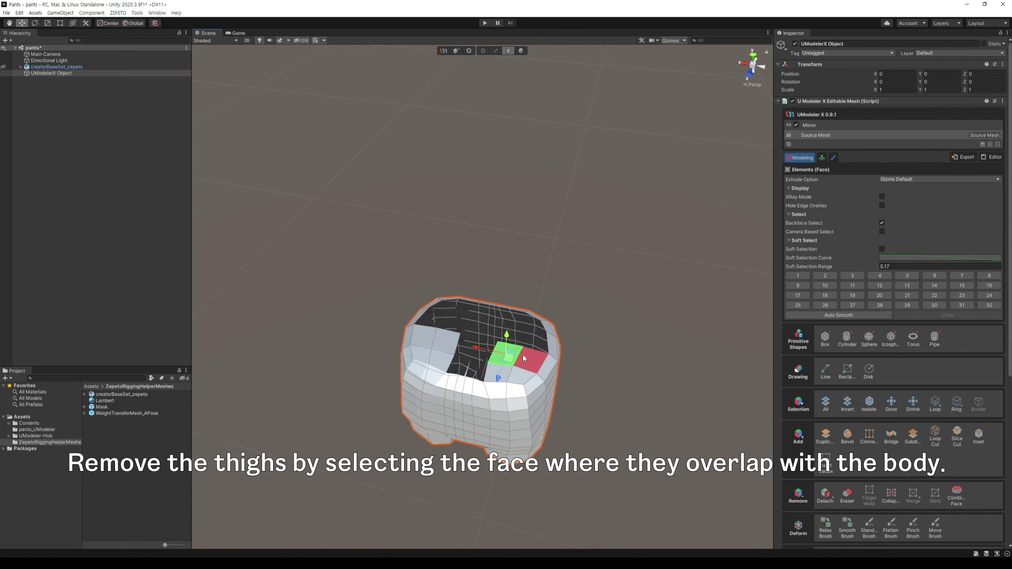
{"action": "key", "text": "Delete"}
{"action": "left_click", "coordinate": [525, 355]}
{"action": "key", "text": "Delete"}
{"action": "left_click", "coordinate": [522, 377]}
{"action": "key", "text": "Delete"}
{"action": "left_click", "coordinate": [491, 375]}
{"action": "key", "text": "Delete"}
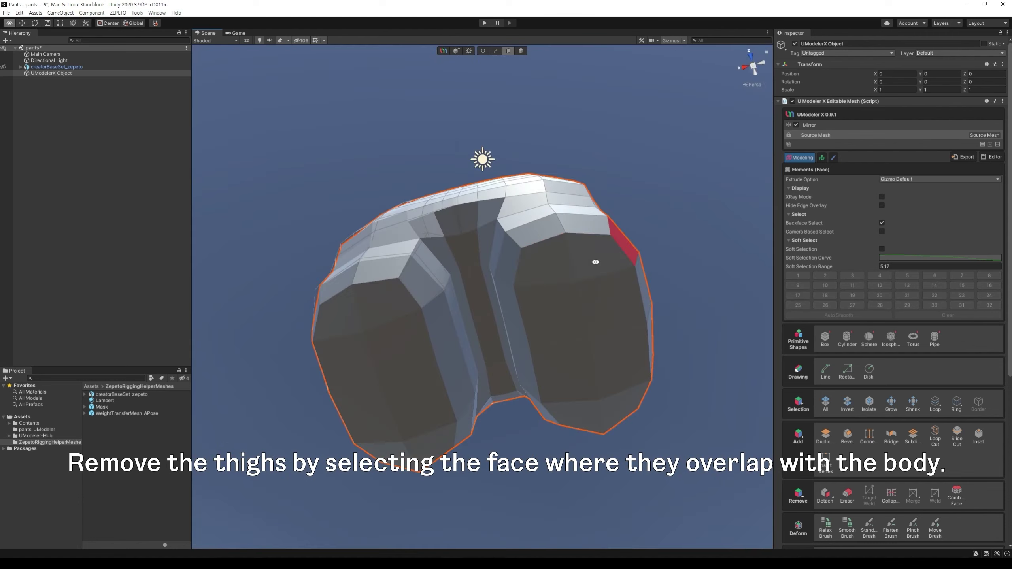
Select all faces closing the underside of the leg and delete them to open the thigh hole.
{"action": "left_click", "coordinate": [563, 267]}
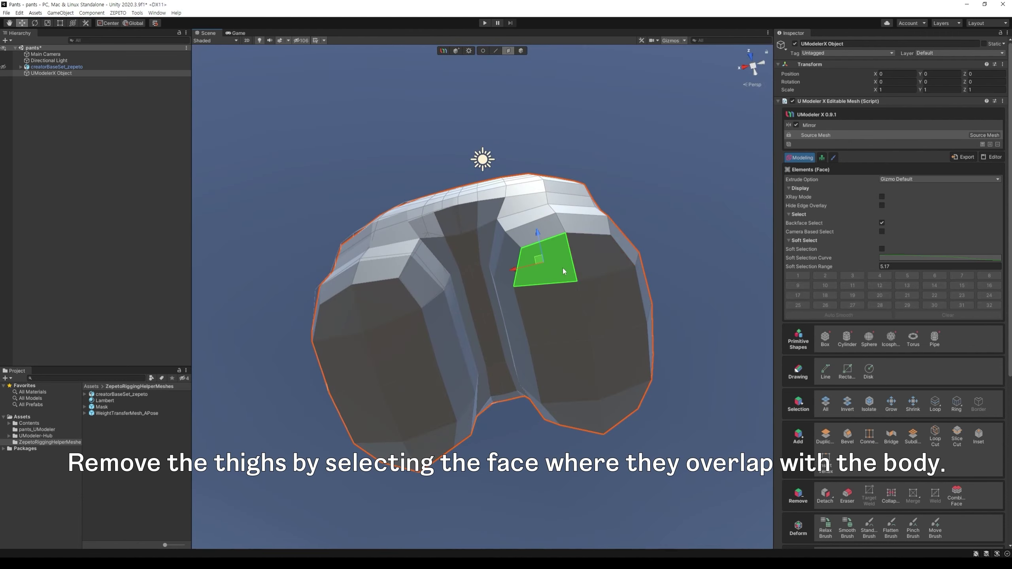
{"action": "left_click", "coordinate": [606, 260], "text": "shift"}
{"action": "left_click", "coordinate": [609, 307], "text": "shift"}
{"action": "left_click", "coordinate": [558, 315], "text": "shift"}
{"action": "left_click", "coordinate": [563, 377], "text": "shift"}
{"action": "left_click", "coordinate": [607, 370], "text": "shift"}
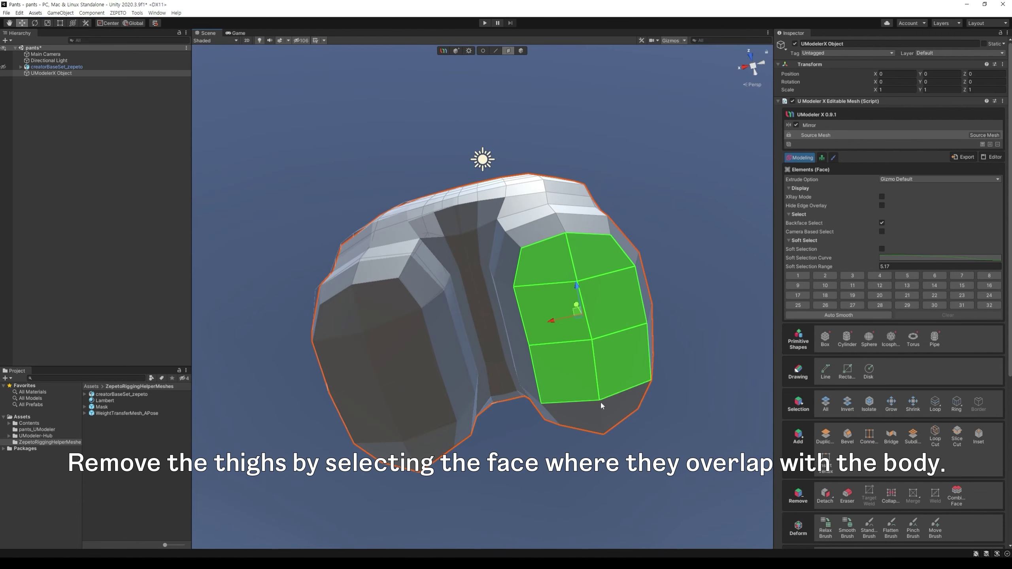
{"action": "left_click", "coordinate": [577, 411], "text": "shift"}
{"action": "left_click", "coordinate": [643, 388], "text": "shift"}
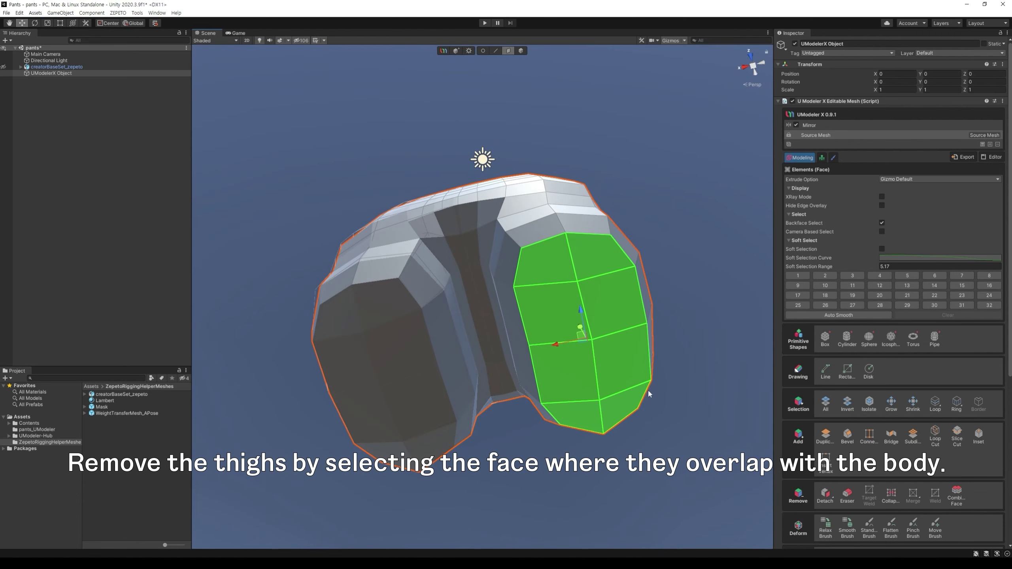
{"action": "key", "text": "Delete"}
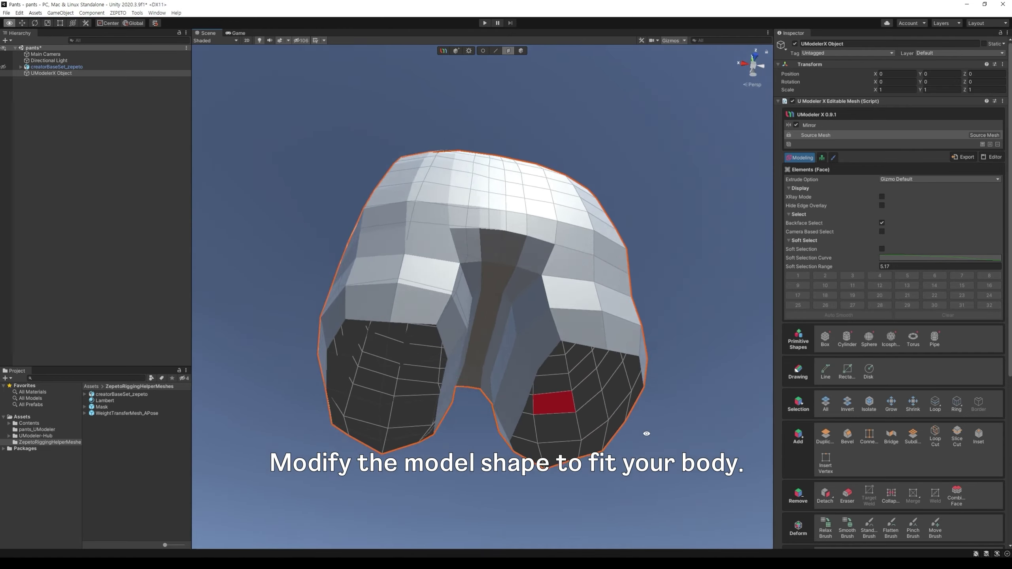
Select the inner thigh edges below the crotch and move them along X toward the mirror center.
{"action": "left_click_drag", "start_coordinate": [549, 407], "coordinate": [610, 296], "text": "alt"}
{"action": "left_click", "coordinate": [494, 51]}
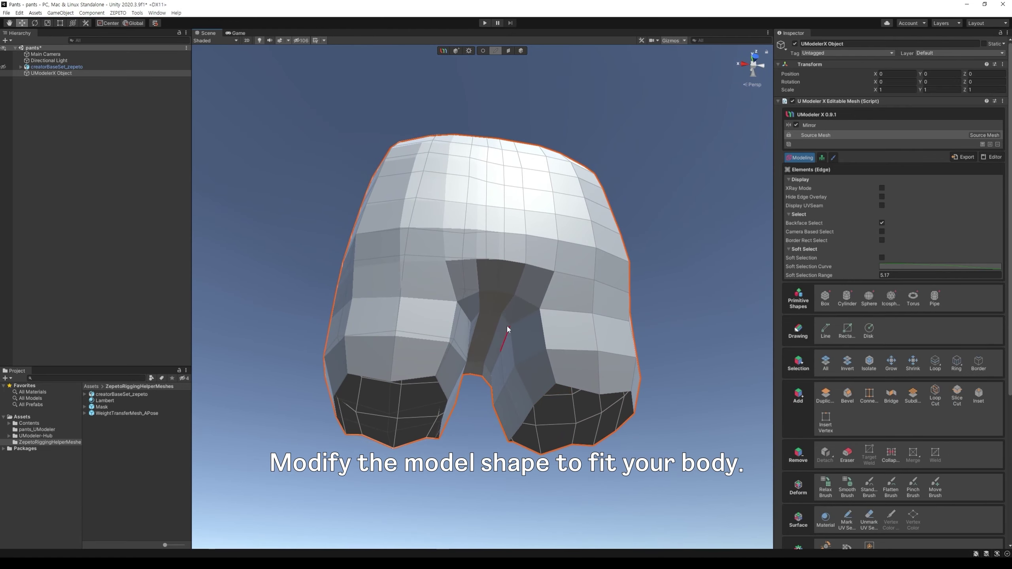
{"action": "left_click", "coordinate": [498, 347]}
{"action": "left_click", "coordinate": [500, 359]}
{"action": "left_click_drag", "start_coordinate": [476, 374], "coordinate": [456, 367]}
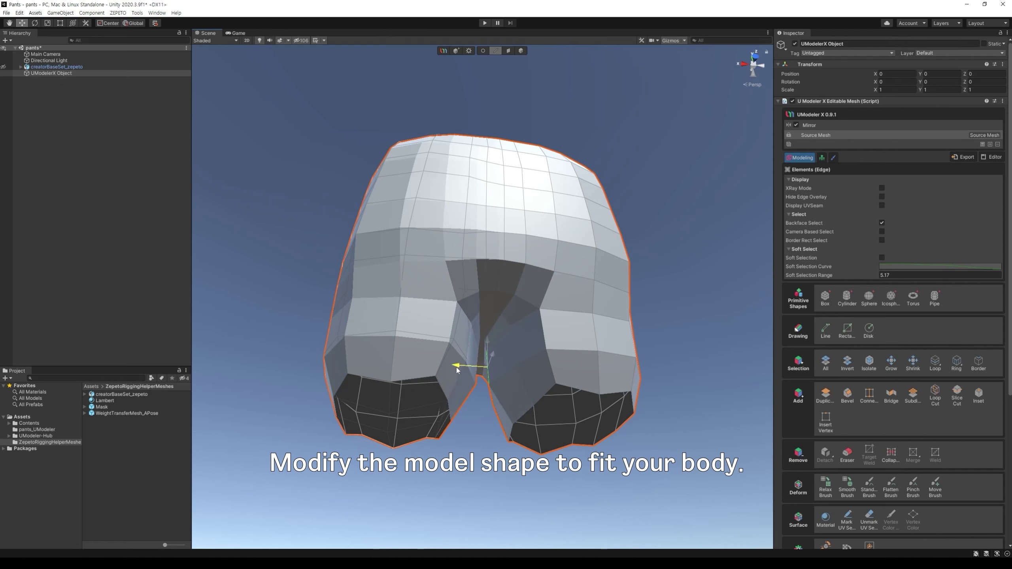
Move the inner corner vertex of the leg opening and the inner thigh vertex above it toward the mirror center.
{"action": "left_click", "coordinate": [503, 408]}
{"action": "left_click", "coordinate": [482, 50]}
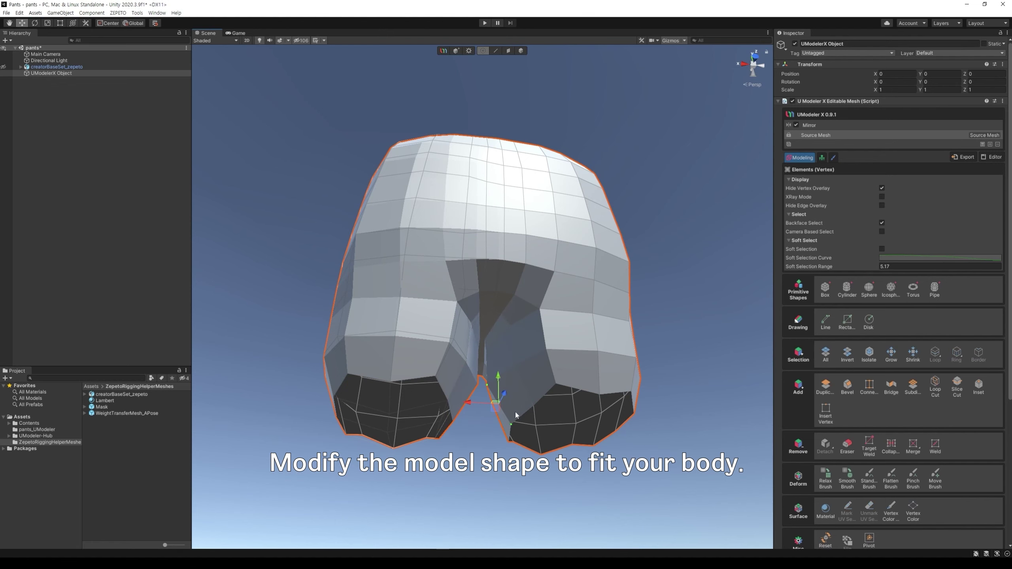
{"action": "left_click", "coordinate": [511, 423]}
{"action": "left_click_drag", "start_coordinate": [481, 422], "coordinate": [463, 422]}
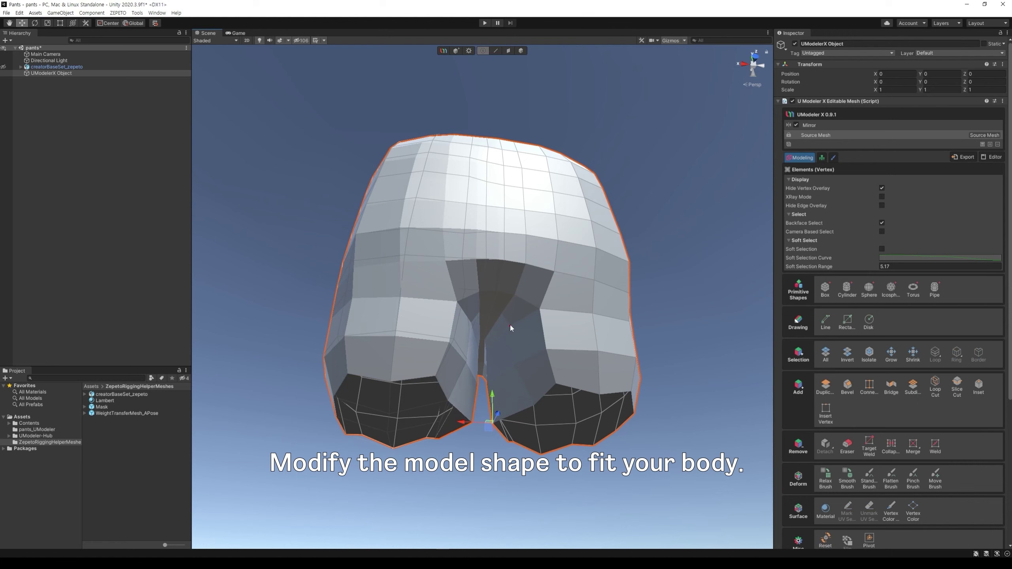
{"action": "left_click", "coordinate": [486, 314]}
{"action": "left_click_drag", "start_coordinate": [488, 344], "coordinate": [475, 345]}
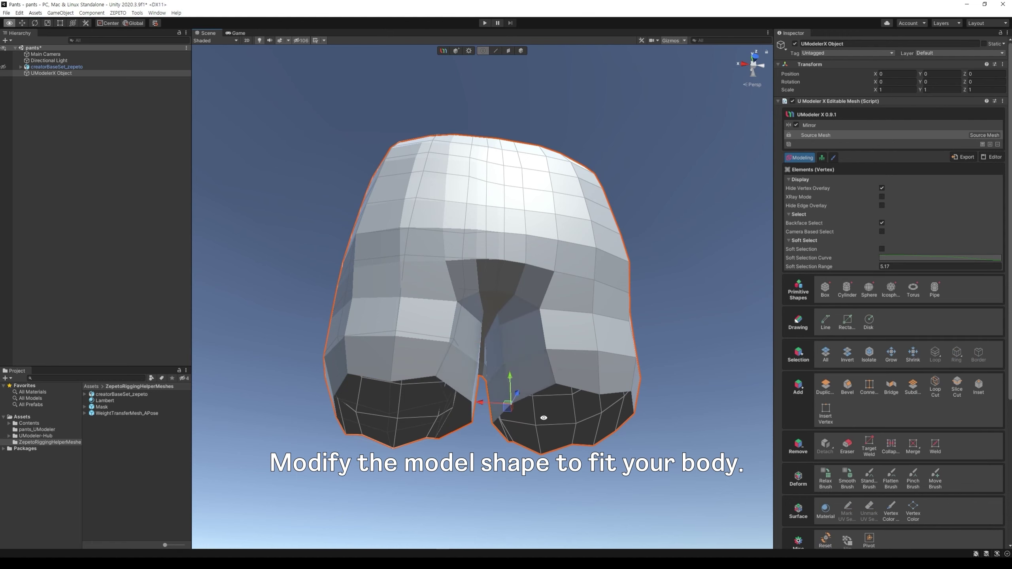
Show the avatar body again and adjust the vertices around the outer leg opening to fit the thigh.
{"action": "left_click_drag", "start_coordinate": [534, 415], "coordinate": [475, 297], "text": "alt"}
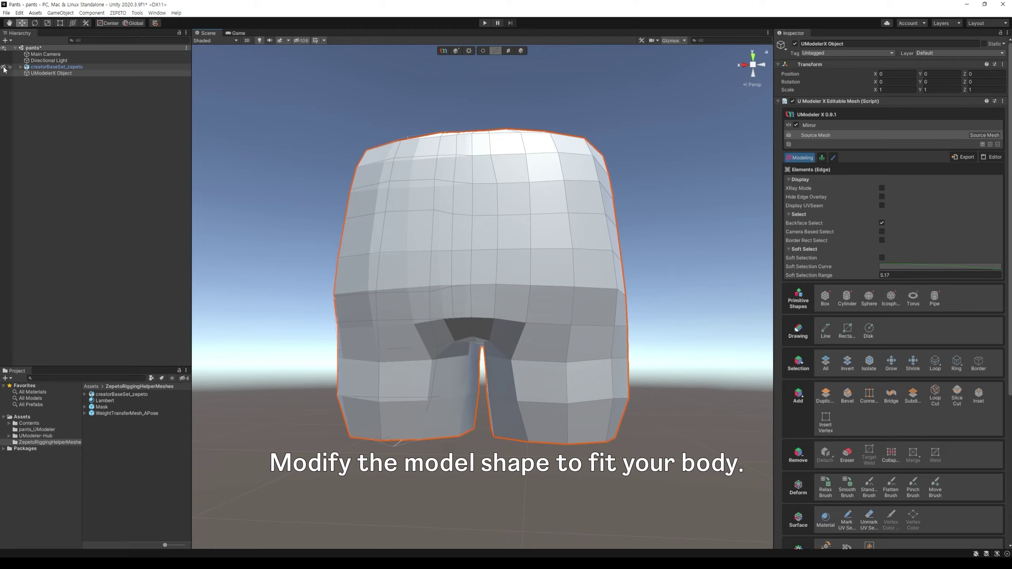
{"action": "left_click", "coordinate": [4, 67]}
{"action": "left_click_drag", "start_coordinate": [566, 281], "coordinate": [545, 201], "text": "alt"}
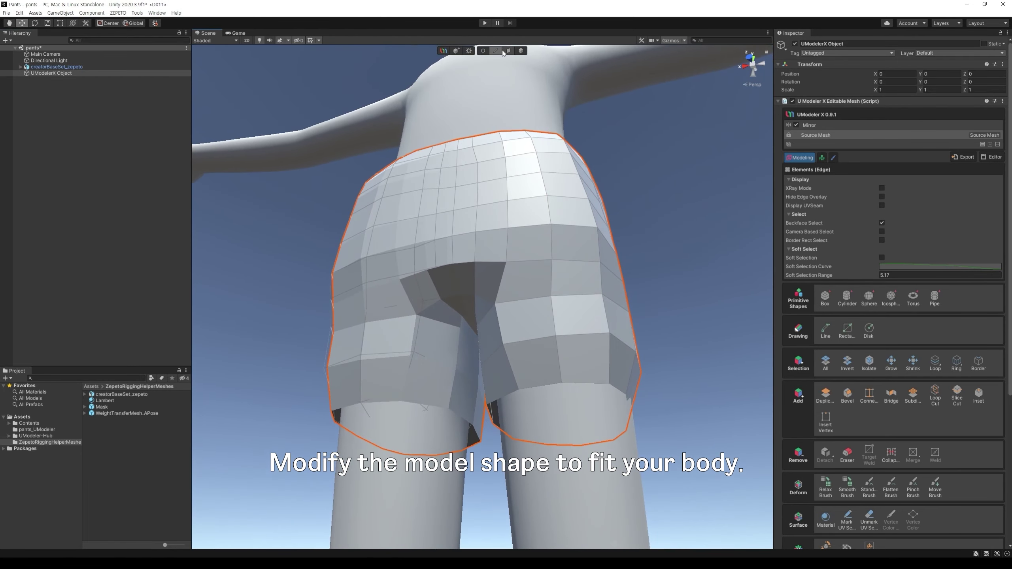
{"action": "left_click", "coordinate": [483, 51]}
{"action": "left_click_drag", "start_coordinate": [691, 398], "coordinate": [683, 470], "text": "alt"}
{"action": "left_click_drag", "start_coordinate": [676, 413], "coordinate": [622, 452]}
{"action": "left_click_drag", "start_coordinate": [725, 462], "coordinate": [634, 499], "text": "alt"}
{"action": "left_click_drag", "start_coordinate": [628, 500], "coordinate": [580, 434]}
{"action": "left_click_drag", "start_coordinate": [510, 434], "coordinate": [607, 428], "text": "alt"}
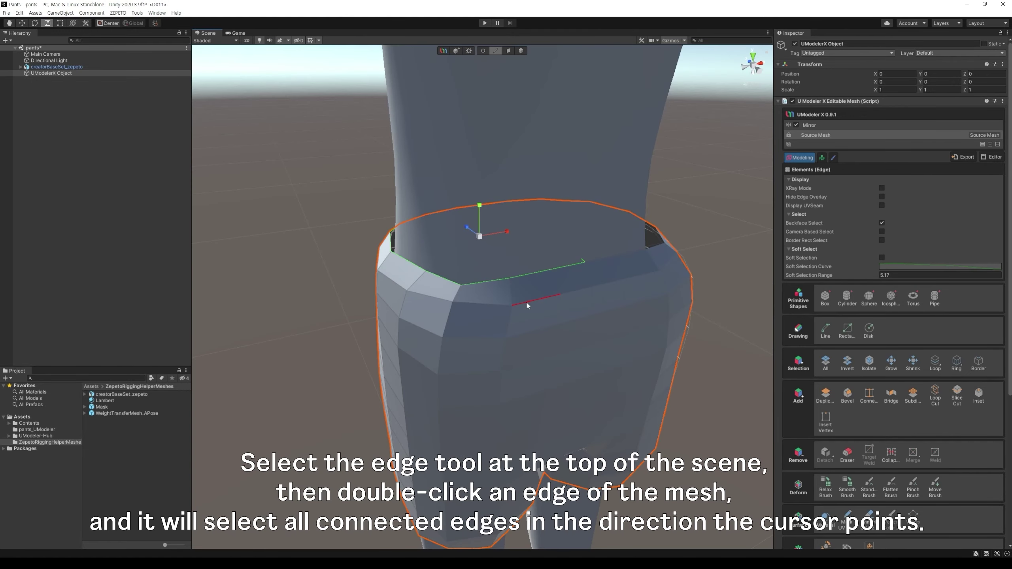
Select the three horizontal edge loops just below the waist one after another and scale each to fit the hips.
{"action": "double_click", "coordinate": [526, 301]}
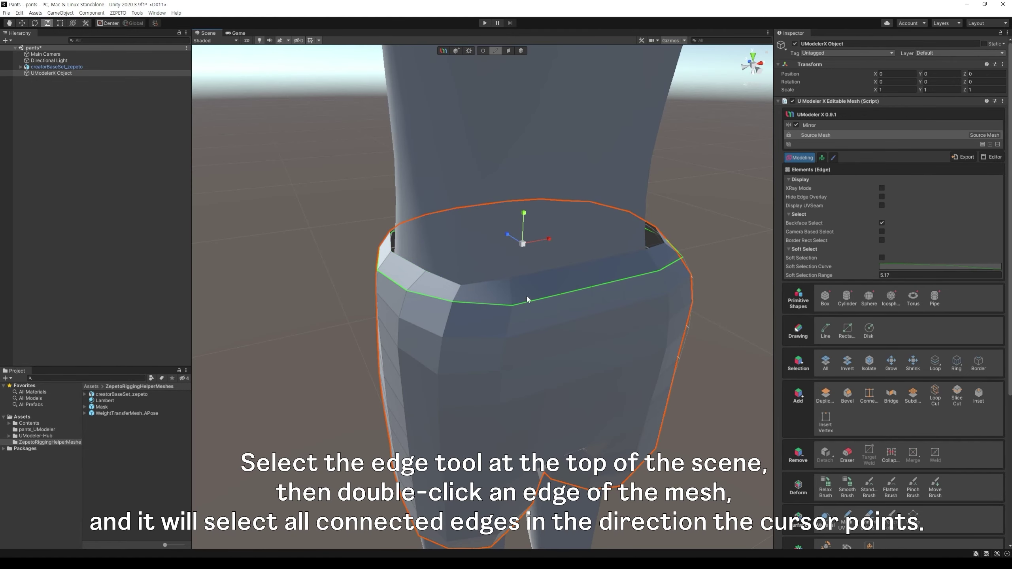
{"action": "left_click_drag", "start_coordinate": [523, 246], "coordinate": [521, 247]}
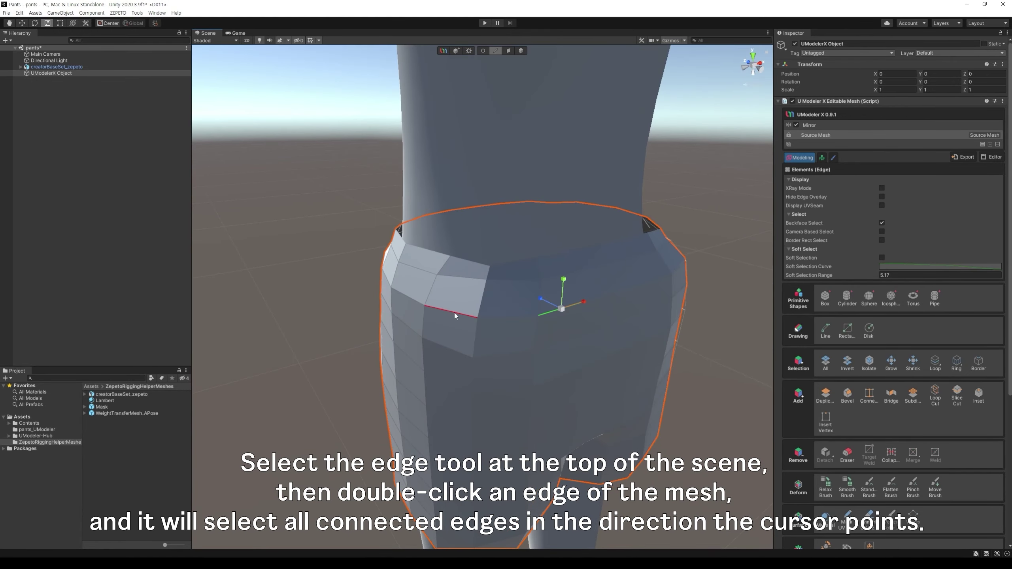
{"action": "double_click", "coordinate": [454, 312]}
{"action": "left_click_drag", "start_coordinate": [523, 259], "coordinate": [522, 261]}
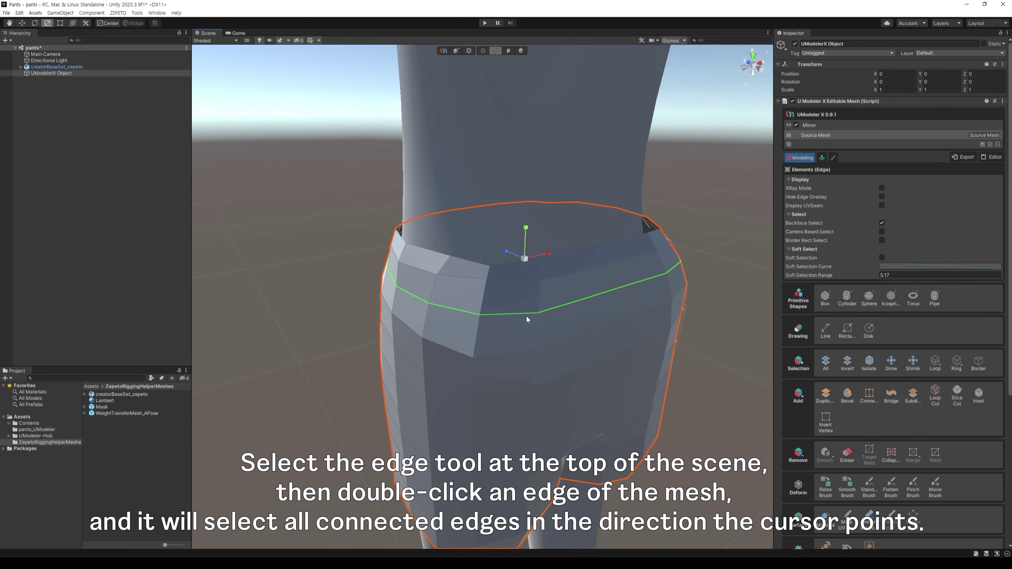
{"action": "double_click", "coordinate": [507, 351]}
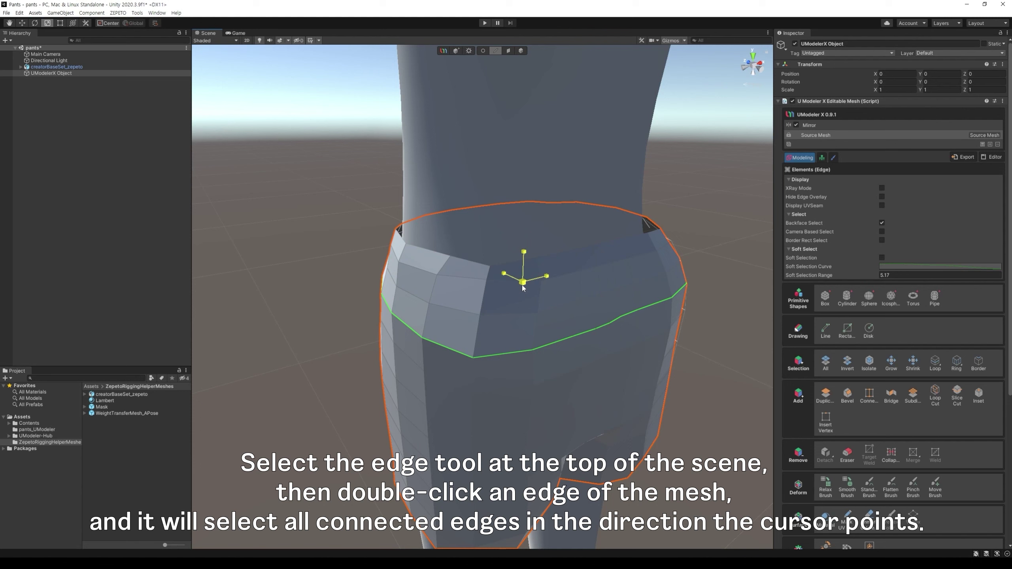
{"action": "left_click_drag", "start_coordinate": [521, 286], "coordinate": [558, 238], "text": "alt"}
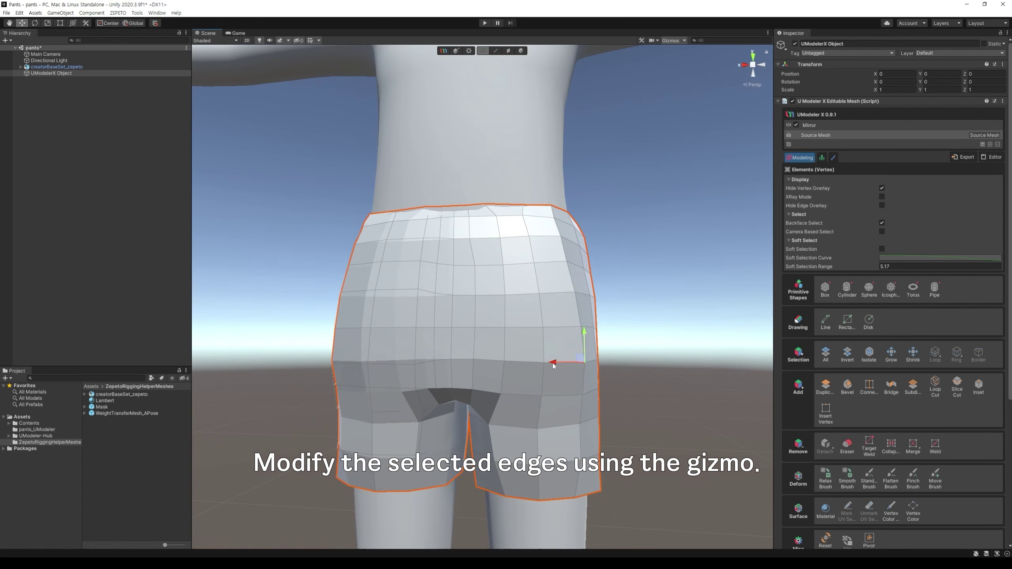
Move the vertices along the outer side of the hip and thigh to even out the leg's silhouette.
{"action": "left_click_drag", "start_coordinate": [554, 361], "coordinate": [554, 400]}
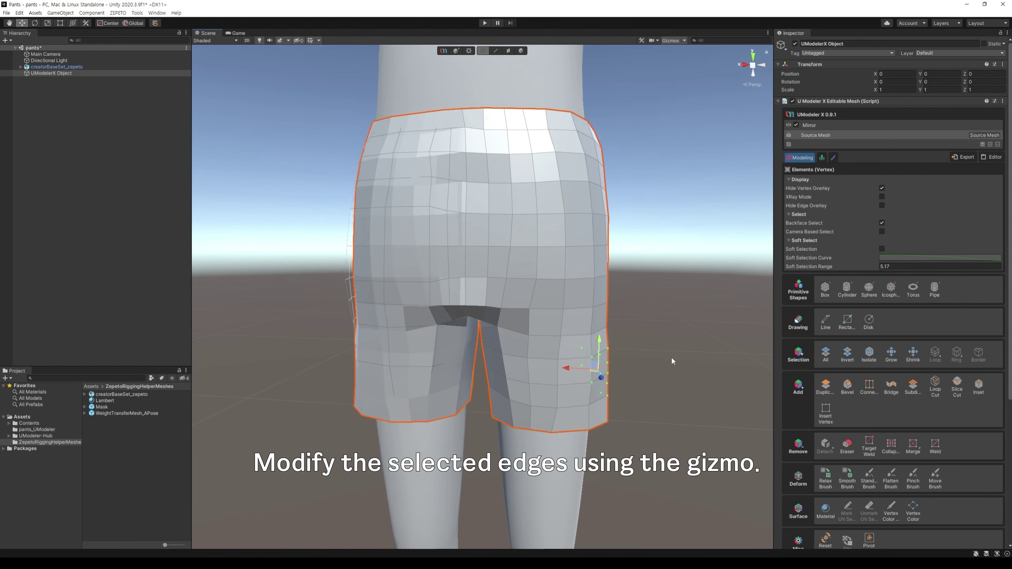
{"action": "left_click", "coordinate": [597, 303]}
{"action": "left_click_drag", "start_coordinate": [565, 302], "coordinate": [569, 278]}
{"action": "left_click", "coordinate": [599, 279]}
{"action": "left_click", "coordinate": [601, 328]}
{"action": "left_click", "coordinate": [602, 392]}
{"action": "left_click_drag", "start_coordinate": [569, 386], "coordinate": [572, 385]}
{"action": "left_click", "coordinate": [591, 405]}
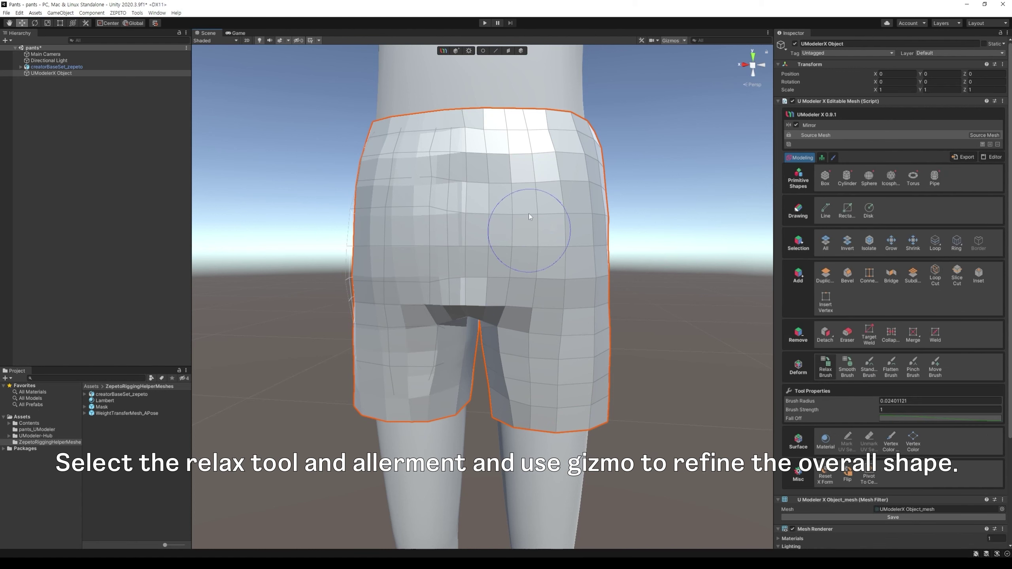
Even out the mesh across the thigh toward its outer side with the Relax Brush.
{"action": "mouse_move", "coordinate": [536, 347]}
{"action": "left_mouse_down"}
{"action": "mouse_move", "coordinate": [559, 400]}
{"action": "mouse_move", "coordinate": [580, 340]}
{"action": "mouse_move", "coordinate": [621, 344]}
{"action": "mouse_move", "coordinate": [526, 170]}
{"action": "mouse_move", "coordinate": [677, 348]}
{"action": "left_mouse_up"}
{"action": "scroll", "coordinate": [677, 348], "scroll_direction": "down", "scroll_amount": 1}
{"action": "scroll", "coordinate": [677, 348], "scroll_direction": "up", "scroll_amount": 1}
Reposition individual vertices at the outer leg hem, the front waist and the front of the thigh.
{"action": "key", "text": "1"}
{"action": "left_click", "coordinate": [591, 413]}
{"action": "left_click", "coordinate": [567, 451]}
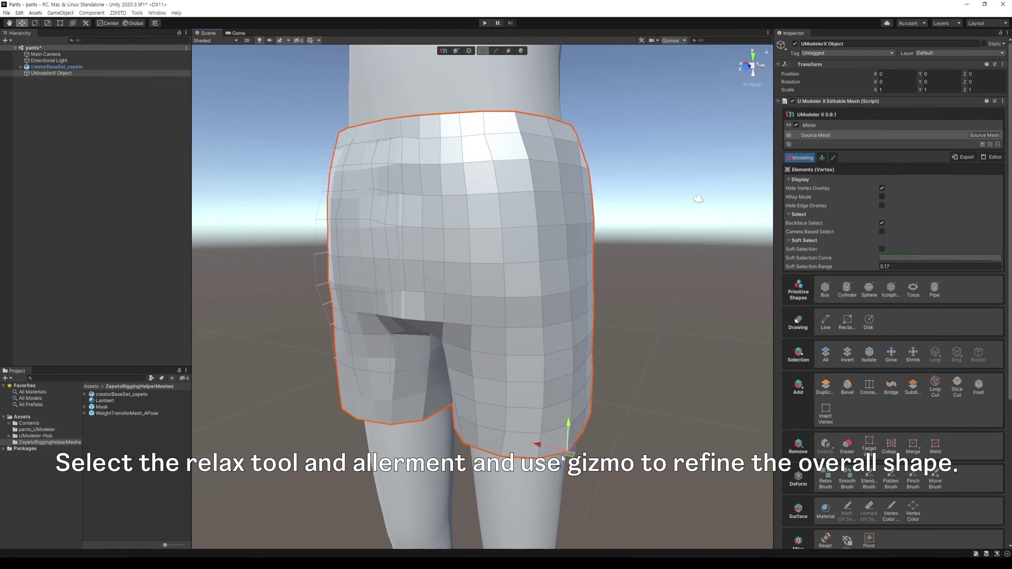
{"action": "left_click", "coordinate": [461, 137]}
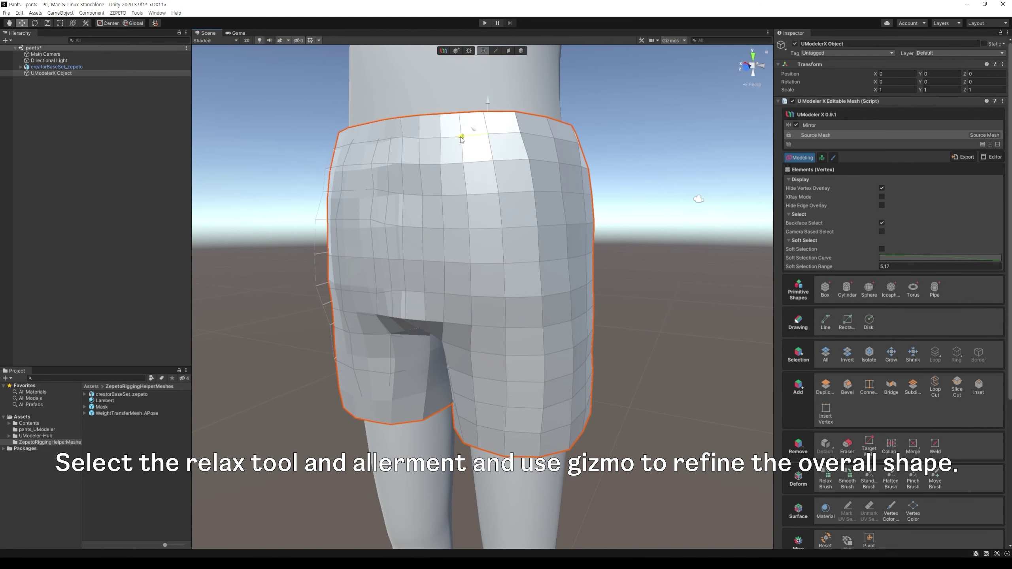
{"action": "left_click", "coordinate": [543, 255]}
{"action": "left_click", "coordinate": [559, 317]}
{"action": "left_click", "coordinate": [562, 354]}
{"action": "left_click_drag", "start_coordinate": [562, 354], "coordinate": [557, 303], "text": "alt"}
Adjust individual vertices around the crotch, the upper front and the outer side of the shorts.
{"action": "left_click", "coordinate": [374, 321]}
{"action": "left_click", "coordinate": [449, 354]}
{"action": "left_click_drag", "start_coordinate": [375, 321], "coordinate": [441, 382], "text": "alt"}
{"action": "left_click", "coordinate": [450, 191]}
{"action": "left_click_drag", "start_coordinate": [450, 164], "coordinate": [303, 223]}
{"action": "left_click", "coordinate": [587, 257]}
Relax the front of the shorts and the upper leg with the Relax Brush.
{"action": "mouse_move", "coordinate": [587, 257]}
{"action": "left_mouse_down", "text": "alt"}
{"action": "mouse_move", "coordinate": [660, 297]}
{"action": "mouse_move", "coordinate": [653, 239]}
{"action": "left_mouse_up", "text": "alt"}
{"action": "left_click", "coordinate": [825, 480]}
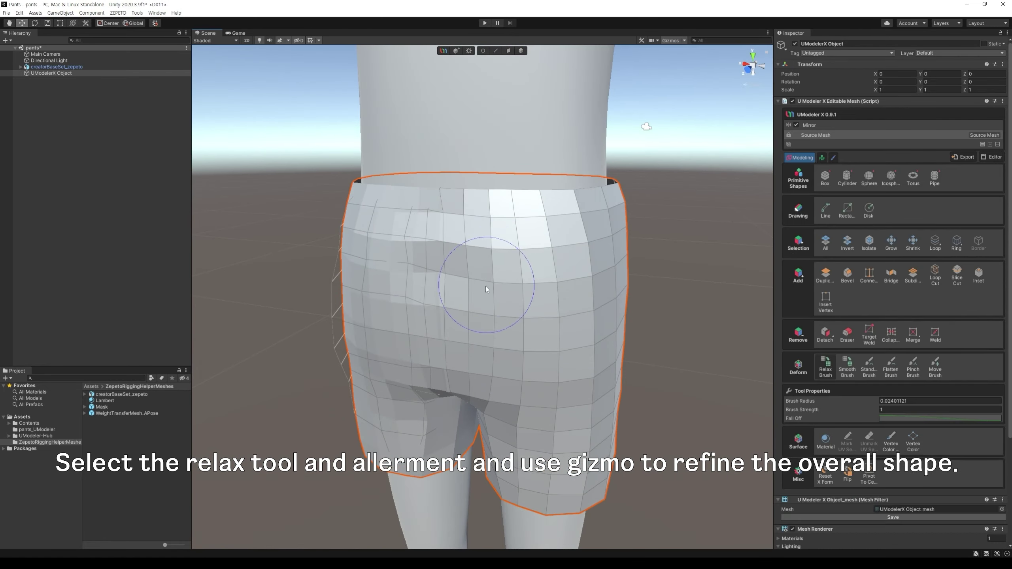
{"action": "mouse_move", "coordinate": [583, 384]}
{"action": "left_mouse_down"}
{"action": "mouse_move", "coordinate": [558, 248]}
{"action": "mouse_move", "coordinate": [545, 451]}
{"action": "mouse_move", "coordinate": [560, 334]}
{"action": "left_mouse_up"}
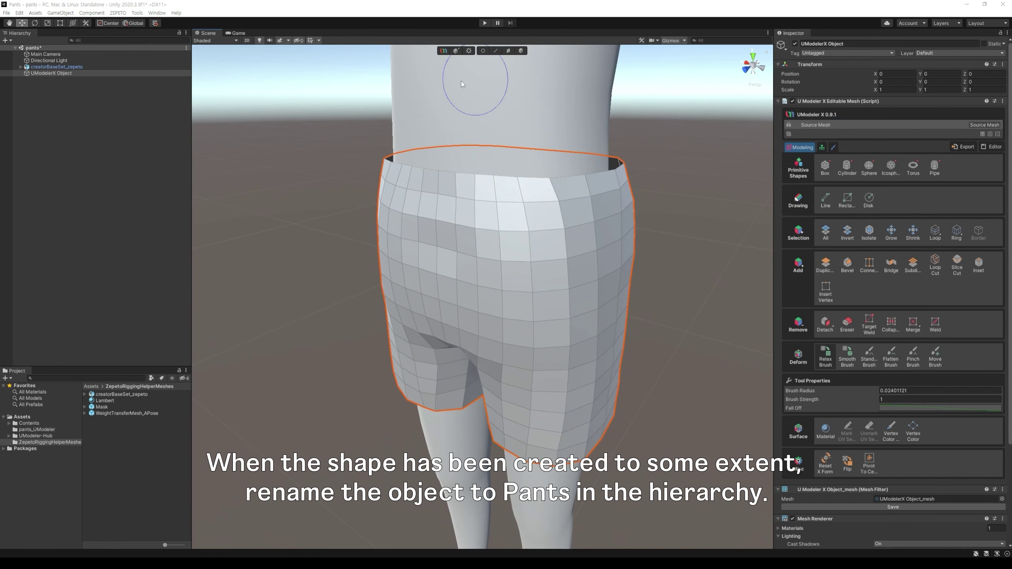
Rename the UModelerX Object to Pants.
{"action": "left_click", "coordinate": [51, 74]}
{"action": "key", "text": "F2"}
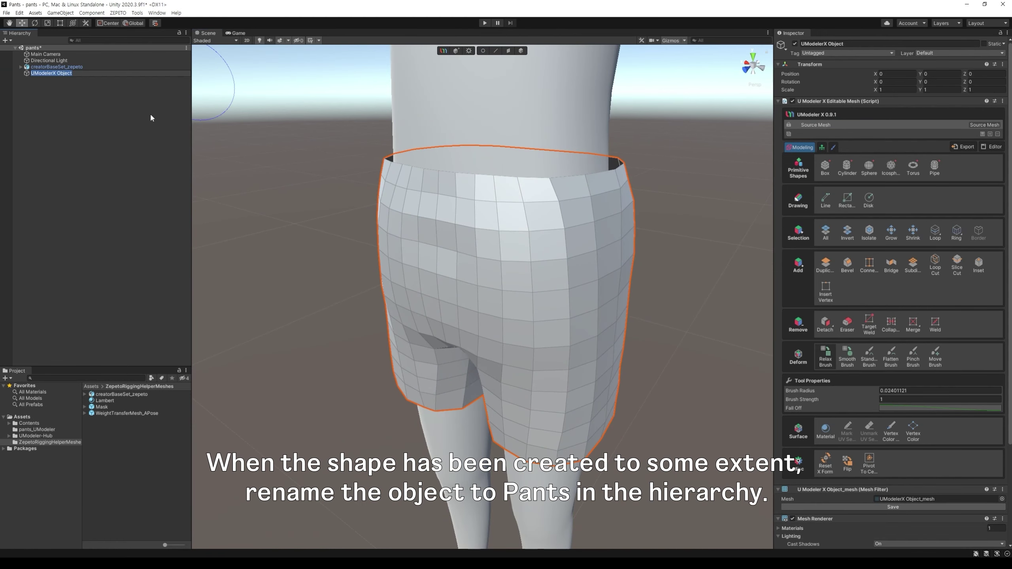
{"action": "type", "text": "Pants"}
{"action": "key", "text": "Return"}
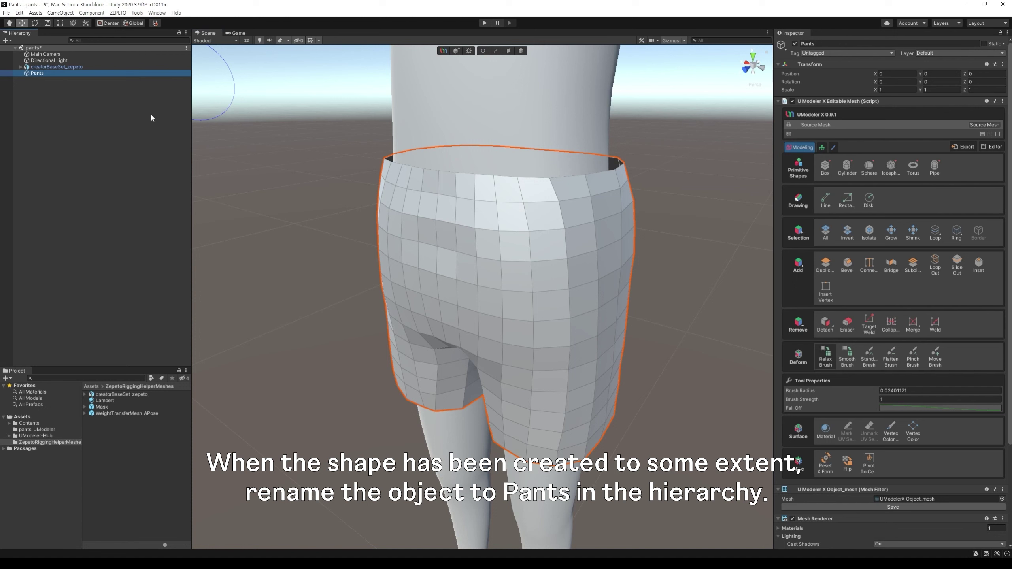
Select all faces of the pants and assign them to smoothing group 1.
{"action": "left_click", "coordinate": [508, 51]}
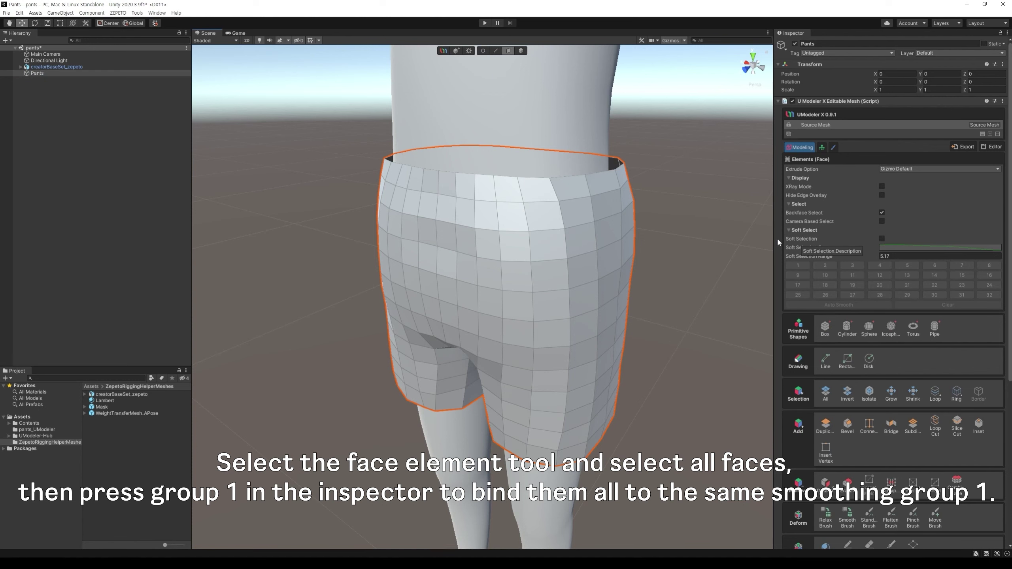
{"action": "left_click_drag", "start_coordinate": [283, 86], "coordinate": [703, 534]}
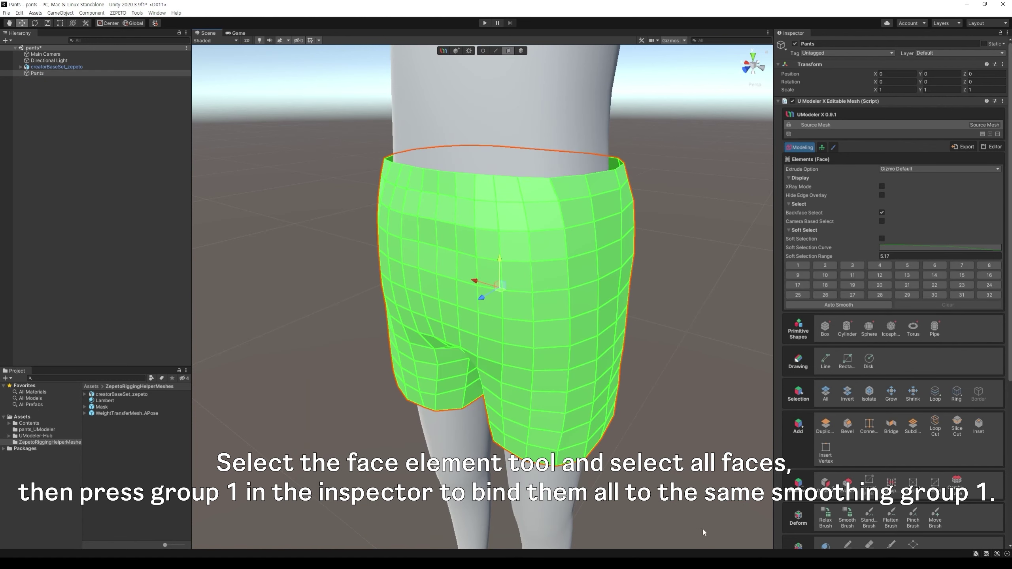
{"action": "left_click", "coordinate": [798, 265]}
{"action": "left_click", "coordinate": [733, 331]}
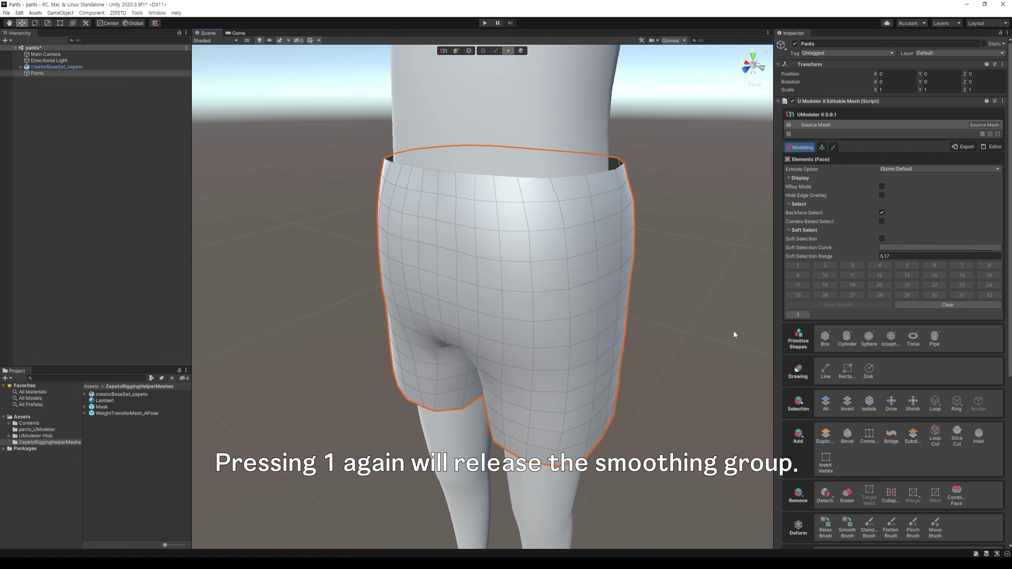
Release all pants faces from smoothing group 1, and reassign them all to group 1.
{"action": "left_click_drag", "start_coordinate": [301, 84], "coordinate": [699, 508]}
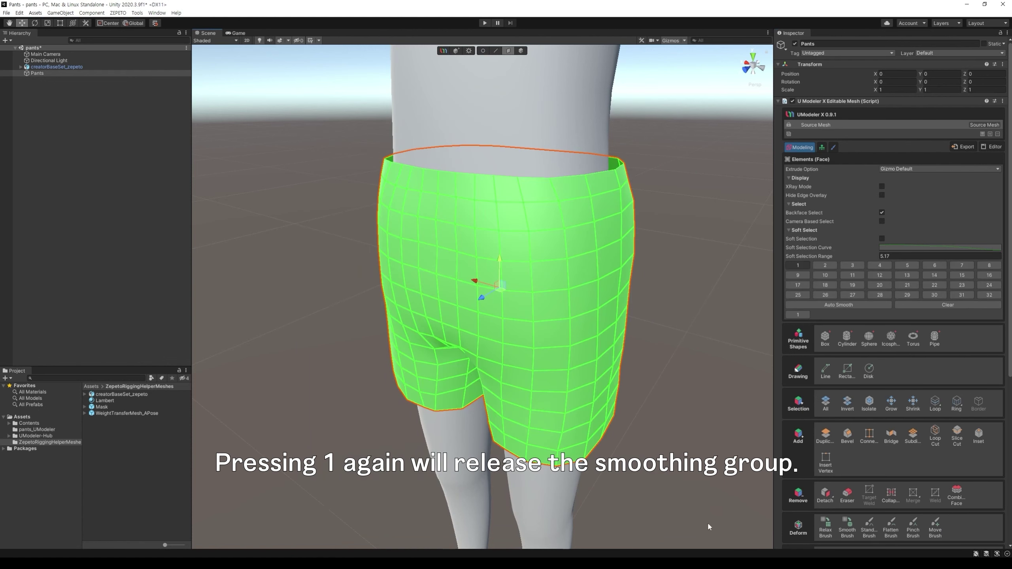
{"action": "left_click", "coordinate": [796, 266]}
{"action": "left_click", "coordinate": [696, 313]}
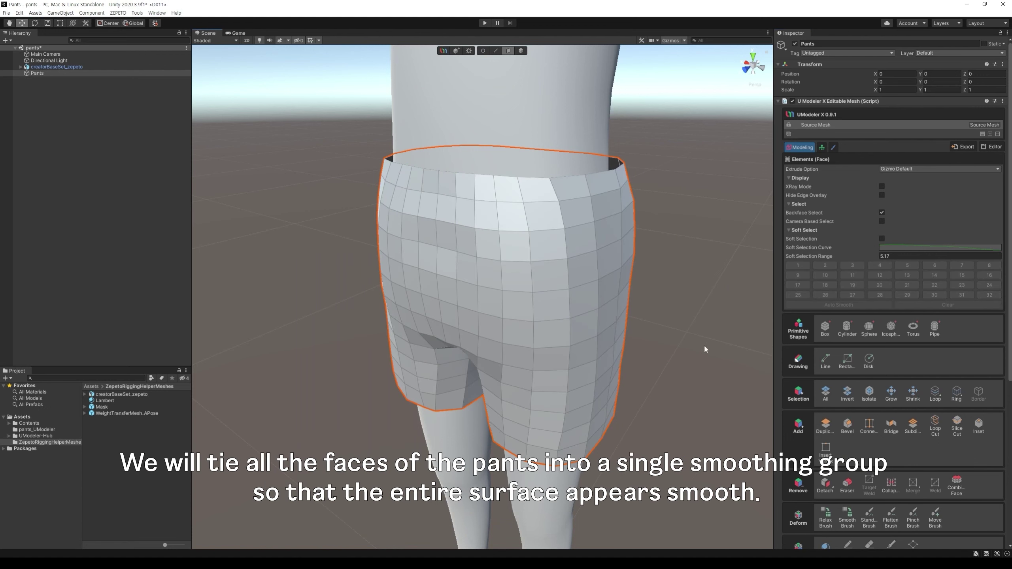
{"action": "left_click_drag", "start_coordinate": [298, 88], "coordinate": [710, 525]}
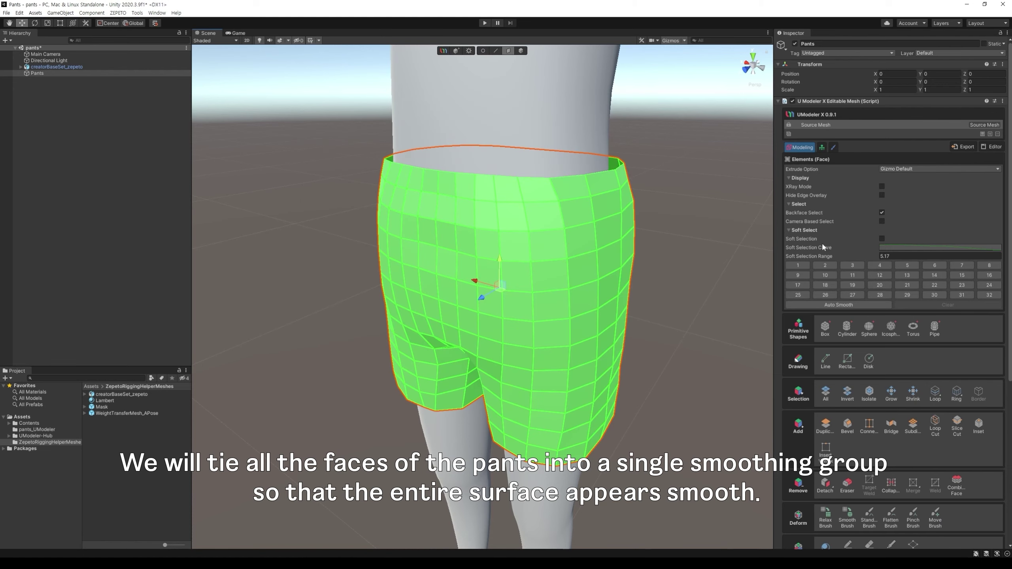
{"action": "left_click", "coordinate": [798, 266]}
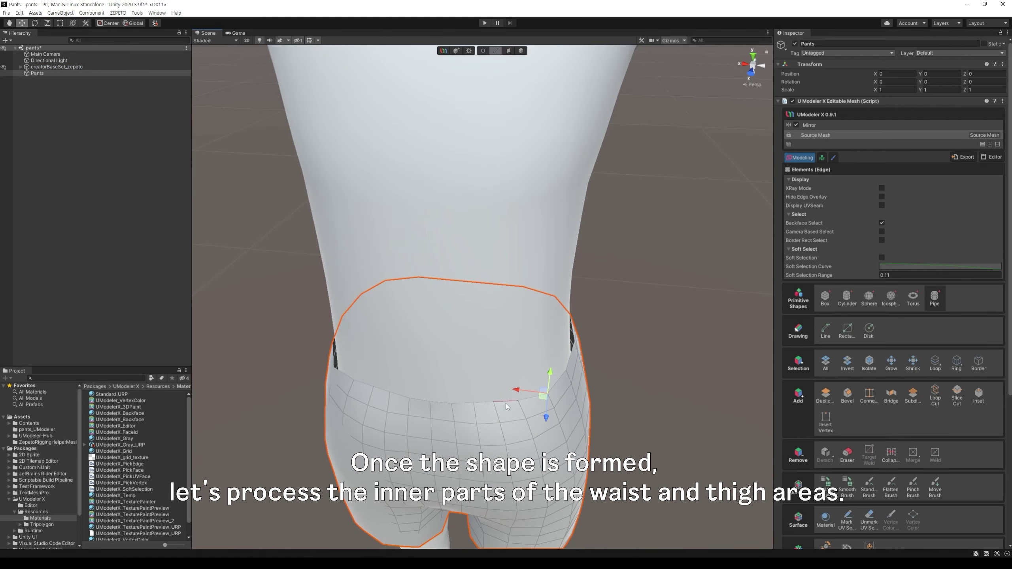
Hide the avatar body and enable XRay Mode for the pants' edges.
{"action": "middle_click_drag", "start_coordinate": [506, 404], "coordinate": [640, 400]}
{"action": "mouse_move", "coordinate": [640, 400]}
{"action": "left_mouse_down", "text": "alt"}
{"action": "mouse_move", "coordinate": [598, 445]}
{"action": "mouse_move", "coordinate": [646, 423]}
{"action": "mouse_move", "coordinate": [644, 411]}
{"action": "left_mouse_up", "text": "alt"}
{"action": "left_click", "coordinate": [3, 67]}
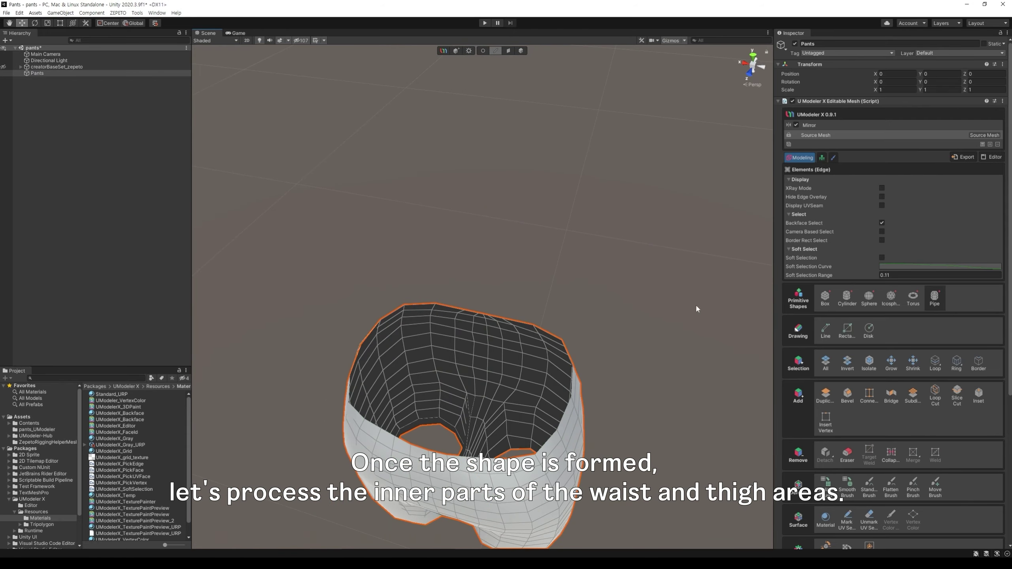
{"action": "left_click", "coordinate": [881, 188]}
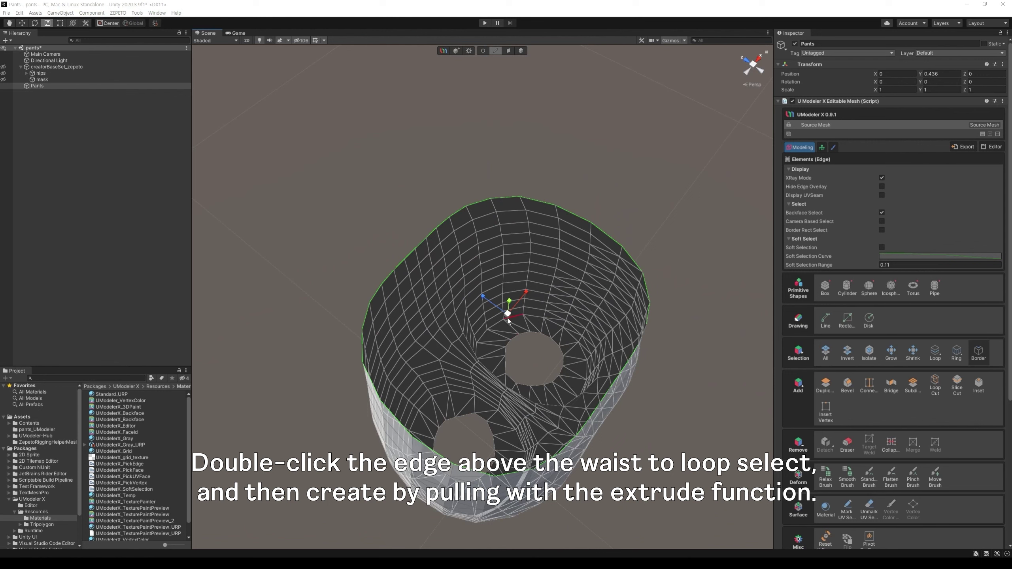
Extrude the waist border edge loop inward and scale the new loop smaller.
{"action": "left_click_drag", "start_coordinate": [507, 313], "coordinate": [504, 324], "text": "shift"}
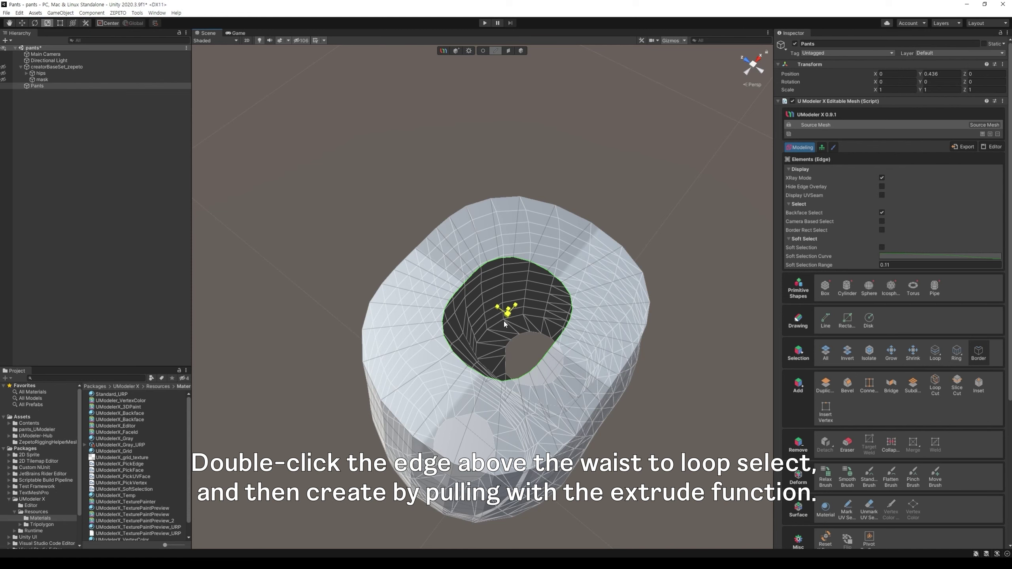
{"action": "left_click_drag", "start_coordinate": [504, 324], "coordinate": [509, 318], "text": "shift"}
{"action": "key", "text": "w"}
Select the edge loop around the bottom opening of the leg.
{"action": "left_click_drag", "start_coordinate": [625, 331], "coordinate": [629, 330], "text": "alt"}
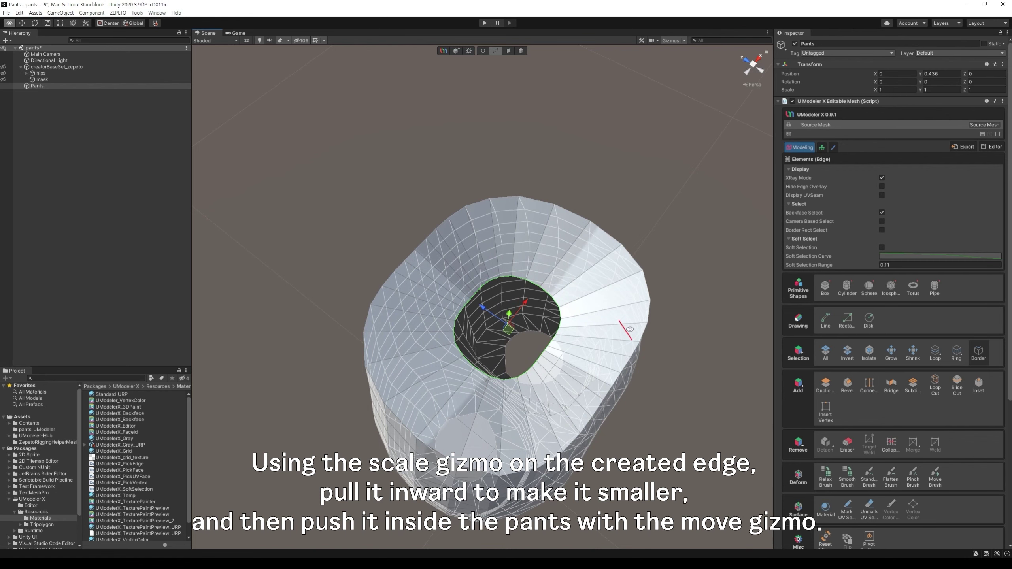
{"action": "left_click_drag", "start_coordinate": [629, 330], "coordinate": [669, 333], "text": "alt"}
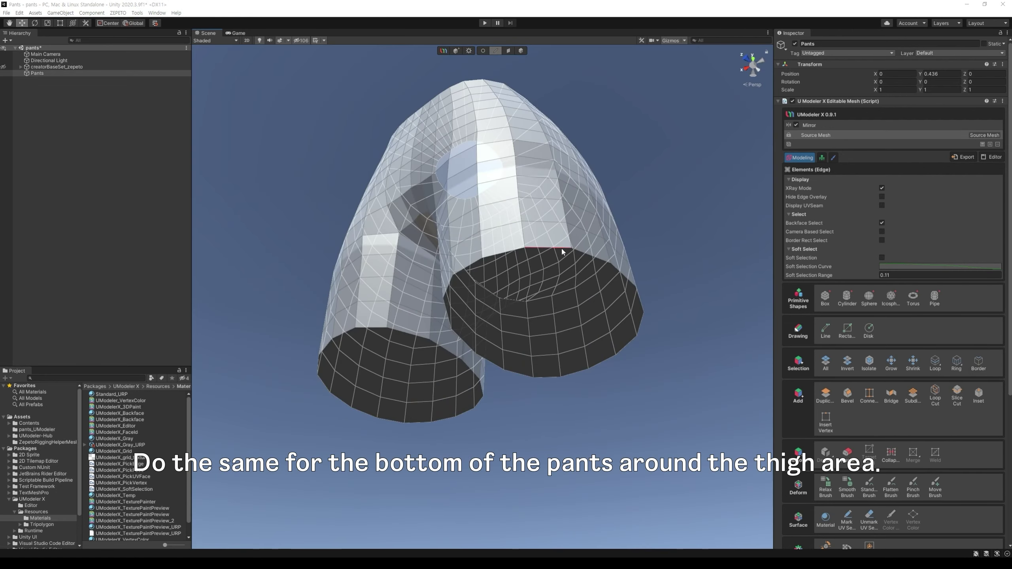
{"action": "double_click", "coordinate": [562, 249]}
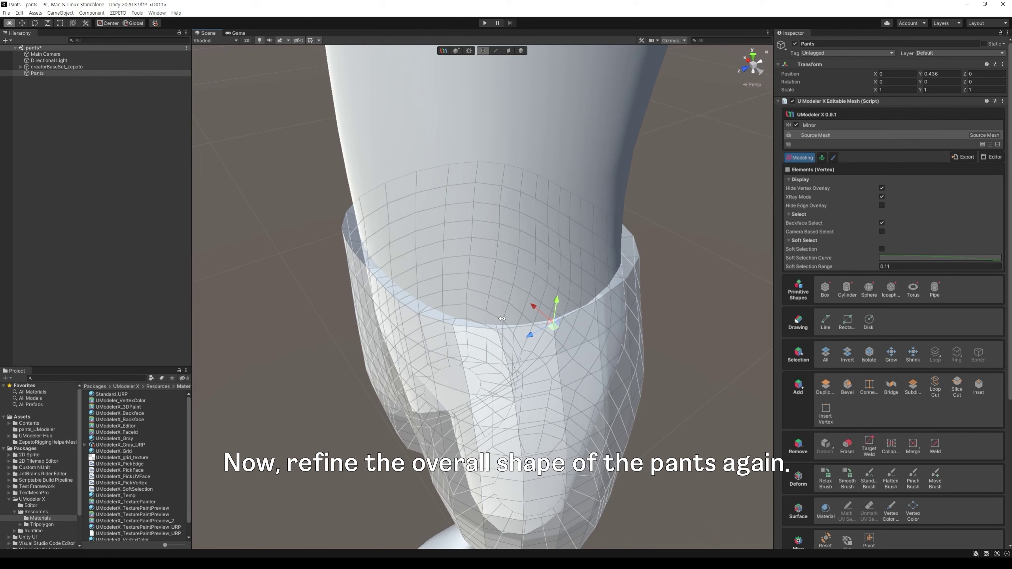
Adjust the vertices along the front waist rim to the body and select the inner thigh edge below the crotch.
{"action": "left_click_drag", "start_coordinate": [398, 327], "coordinate": [428, 339], "text": "alt"}
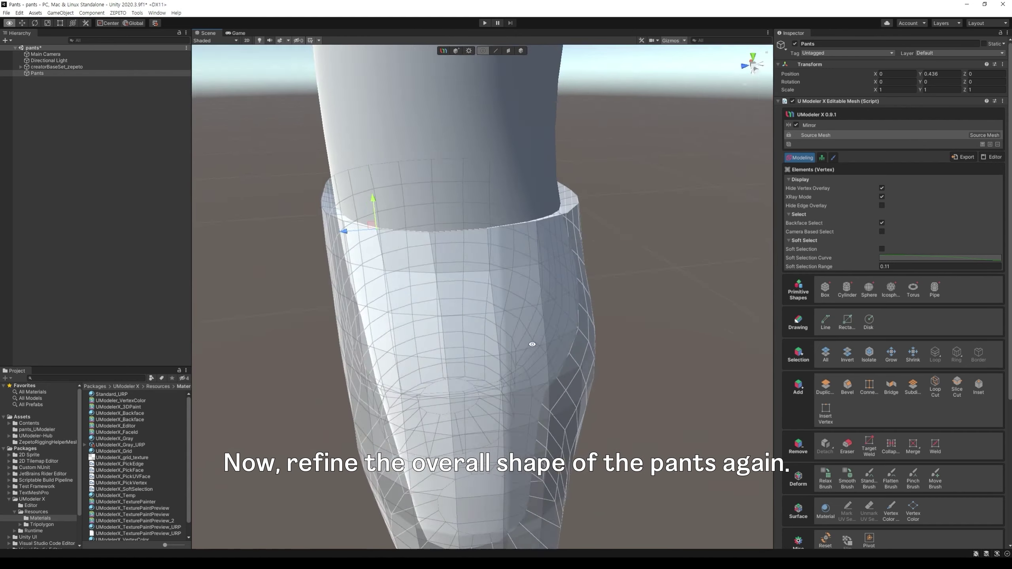
{"action": "left_click", "coordinate": [448, 255]}
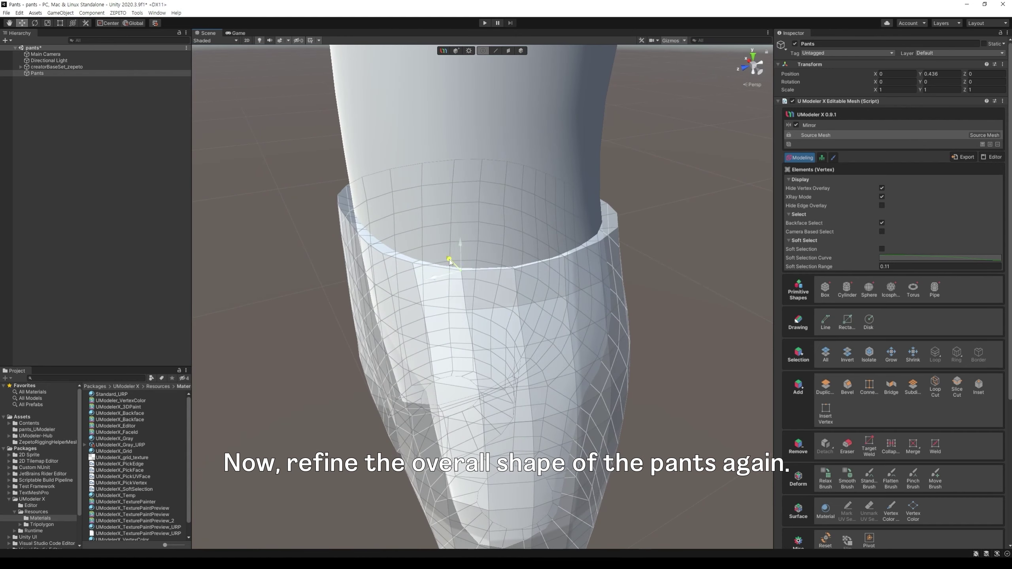
{"action": "left_click", "coordinate": [406, 237]}
{"action": "left_click", "coordinate": [451, 294]}
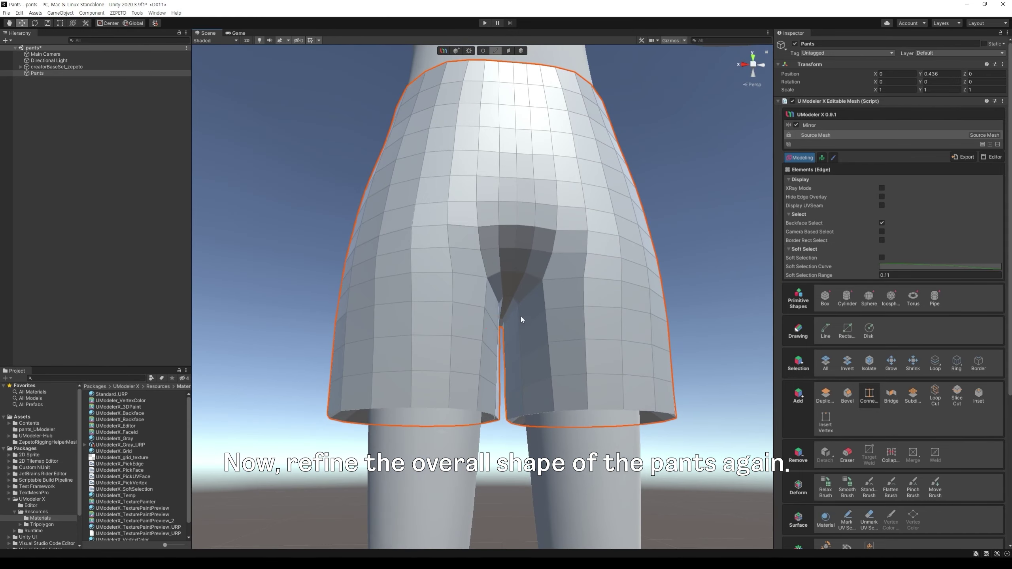
{"action": "left_click", "coordinate": [520, 317]}
{"action": "left_click_drag", "start_coordinate": [550, 399], "coordinate": [508, 222], "text": "alt"}
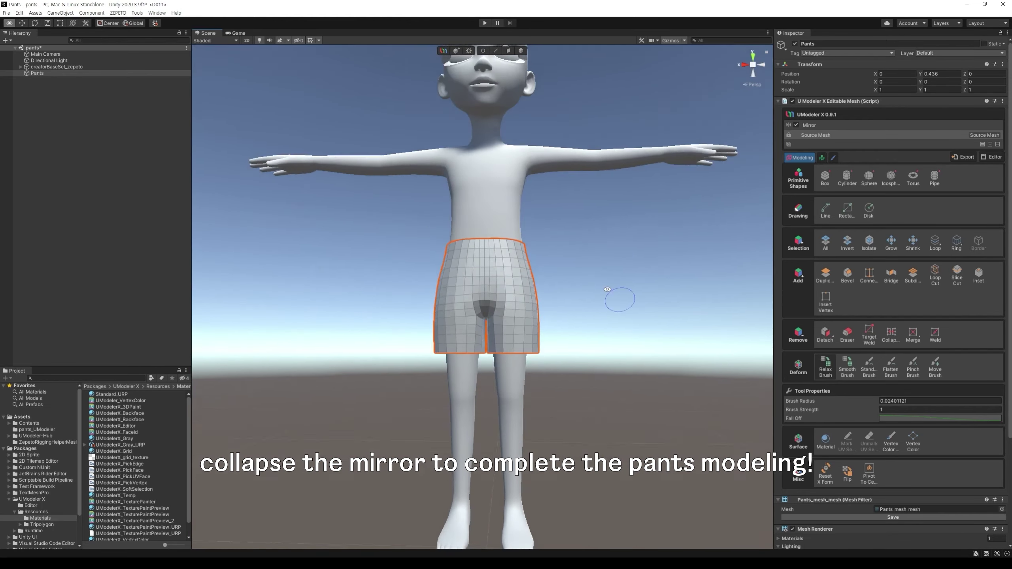
Collapse the mirror on the Pants object and open the UV Editor.
{"action": "left_click", "coordinate": [904, 125]}
{"action": "left_click", "coordinate": [987, 144]}
{"action": "left_click_drag", "start_coordinate": [621, 303], "coordinate": [599, 388], "text": "alt"}
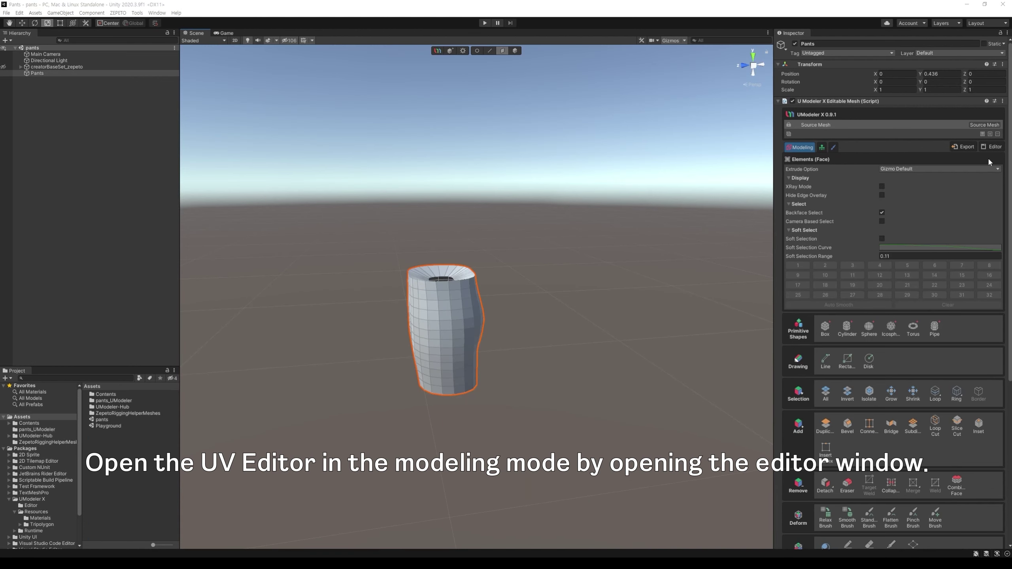
{"action": "left_click", "coordinate": [992, 146]}
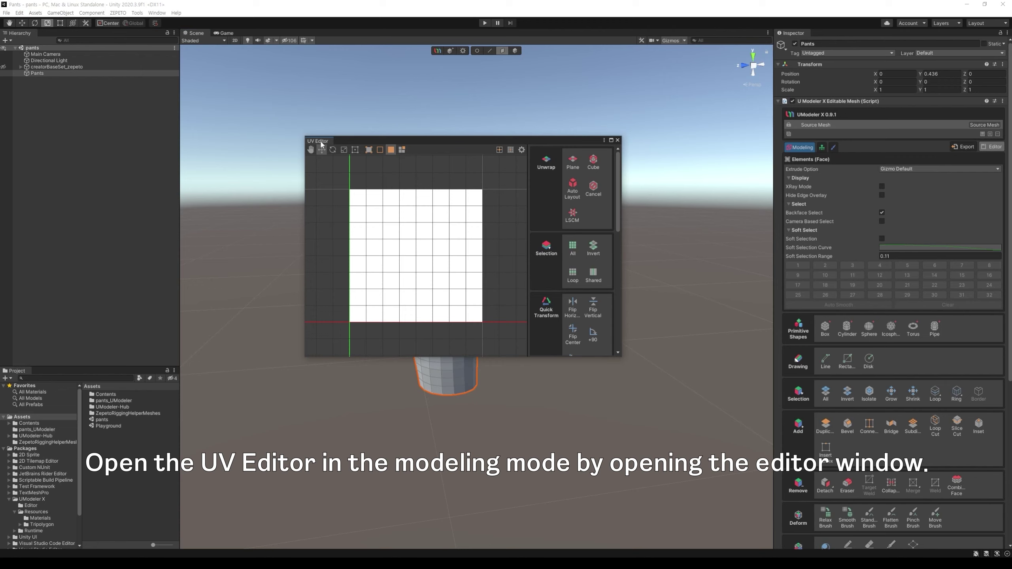
Dock the UV Editor between the Hierarchy and the Scene view and widen it so all its tool groups fit.
{"action": "left_click_drag", "start_coordinate": [317, 140], "coordinate": [136, 234]}
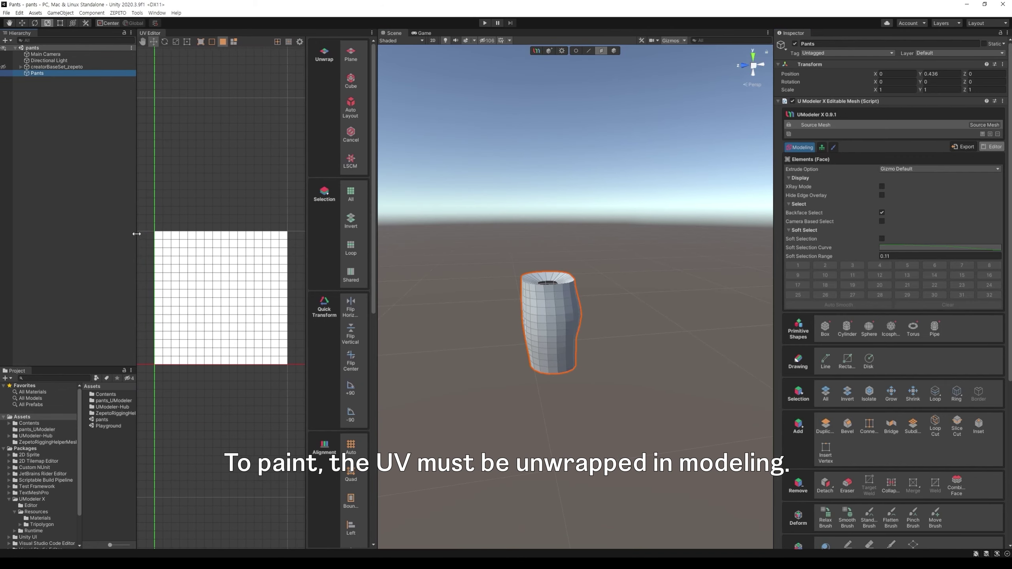
{"action": "left_click_drag", "start_coordinate": [375, 266], "coordinate": [447, 266]}
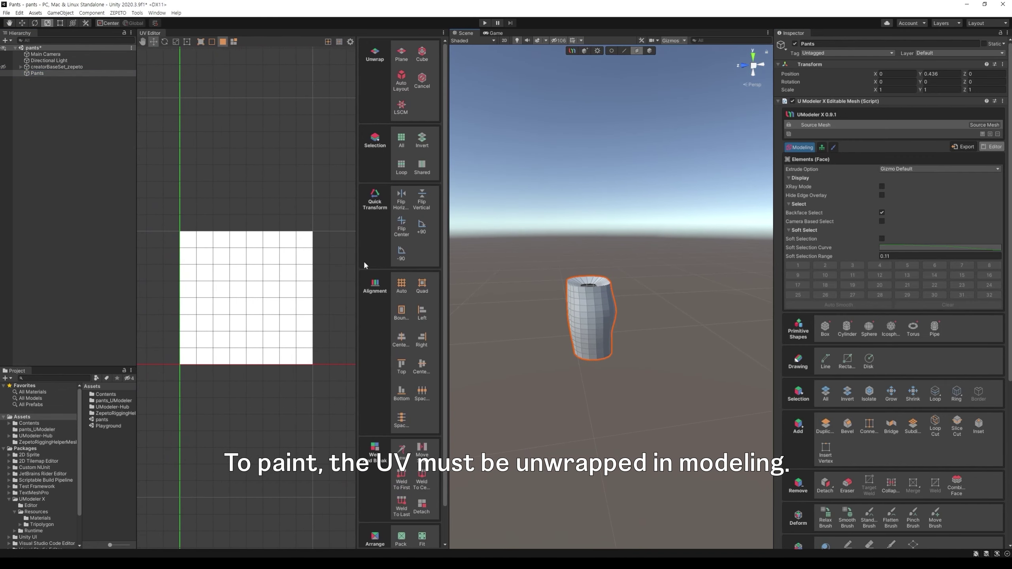
{"action": "left_click_drag", "start_coordinate": [356, 260], "coordinate": [335, 257]}
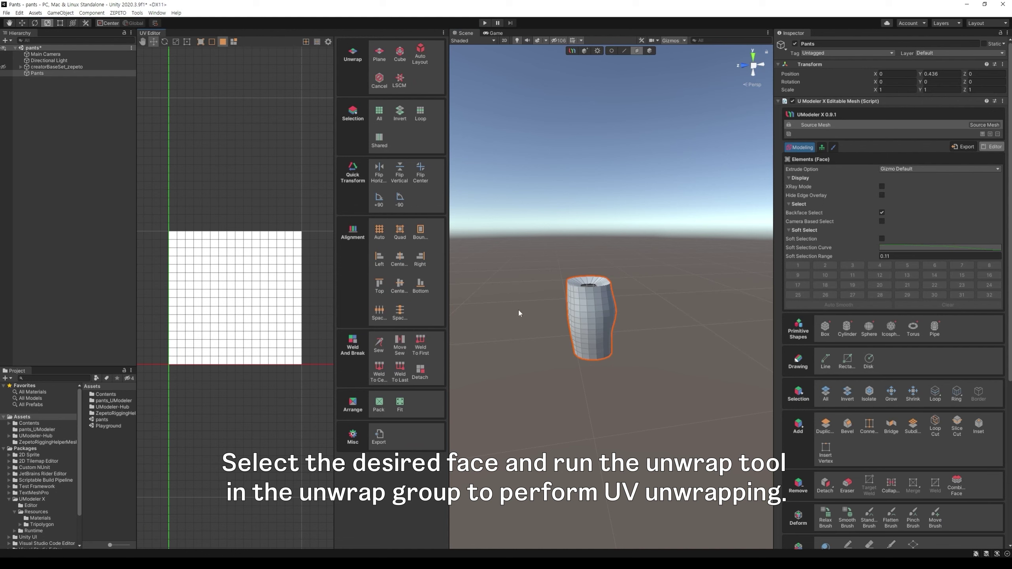
Select all faces on the back half of the shorts, using the center of the shorts as the dividing line.
{"action": "middle_click_drag", "start_coordinate": [519, 310], "coordinate": [498, 278]}
{"action": "left_click_drag", "start_coordinate": [653, 338], "coordinate": [638, 335], "text": "alt"}
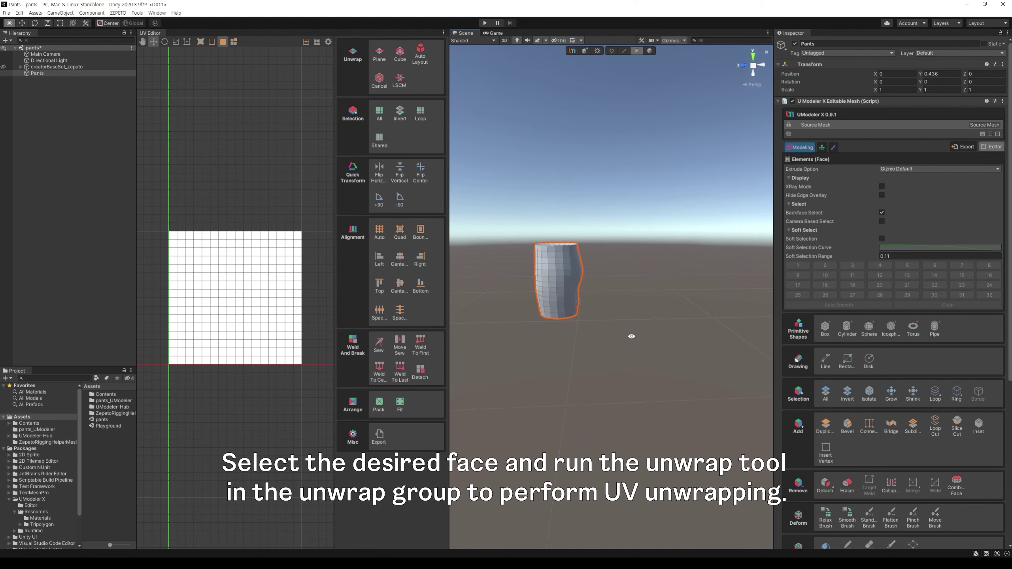
{"action": "middle_click_drag", "start_coordinate": [639, 335], "coordinate": [660, 344]}
{"action": "scroll", "coordinate": [661, 344], "scroll_direction": "up", "scroll_amount": 4}
{"action": "right_click_drag", "start_coordinate": [662, 344], "coordinate": [678, 331]}
{"action": "middle_click_drag", "start_coordinate": [610, 328], "coordinate": [682, 326]}
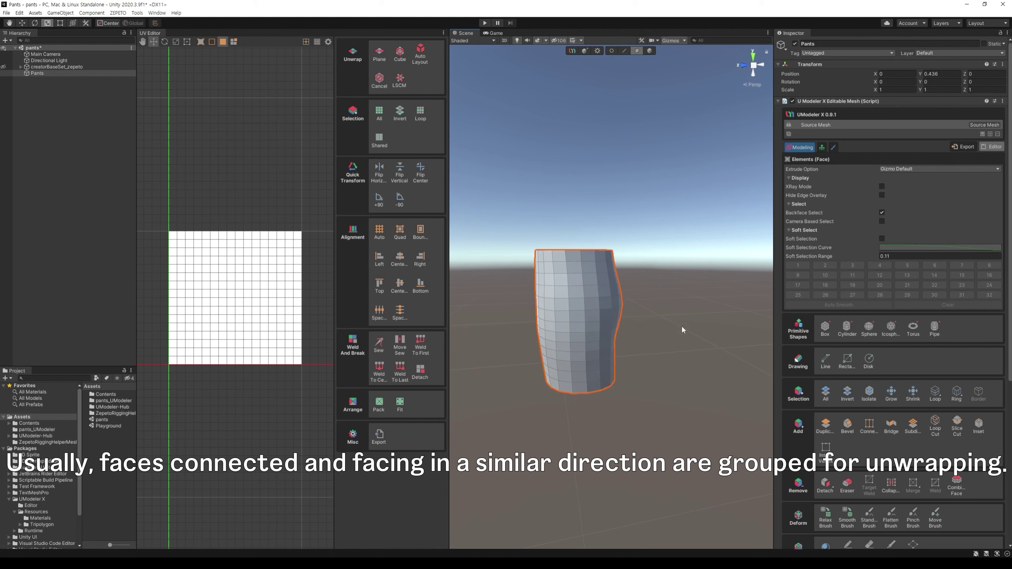
{"action": "left_click_drag", "start_coordinate": [644, 246], "coordinate": [637, 237], "text": "alt"}
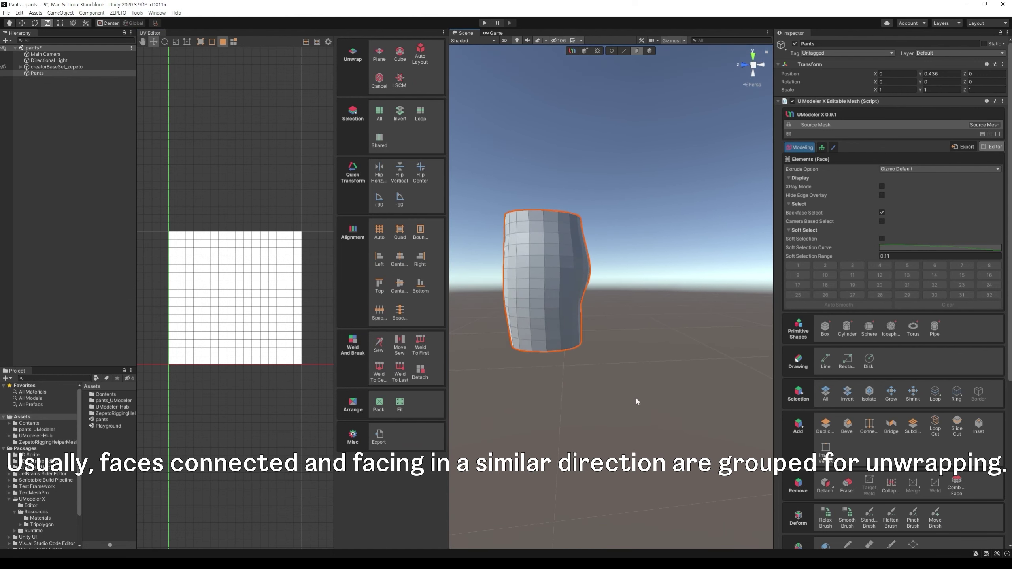
{"action": "left_click_drag", "start_coordinate": [640, 402], "coordinate": [551, 179]}
{"action": "left_click_drag", "start_coordinate": [566, 279], "coordinate": [721, 333], "text": "alt"}
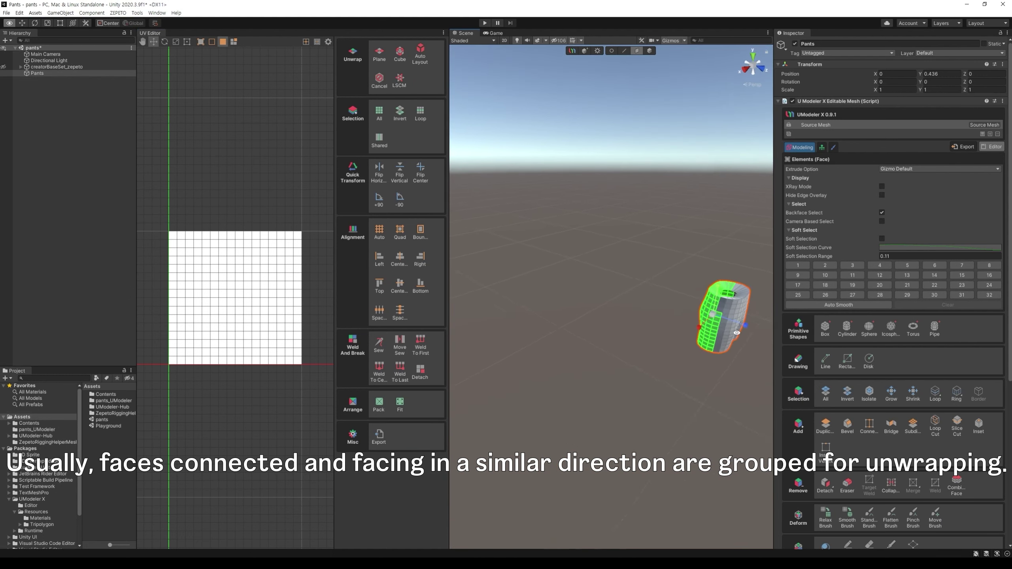
{"action": "middle_click_drag", "start_coordinate": [722, 333], "coordinate": [670, 380]}
{"action": "left_click_drag", "start_coordinate": [669, 380], "coordinate": [732, 397], "text": "alt"}
{"action": "middle_click_drag", "start_coordinate": [732, 397], "coordinate": [697, 365]}
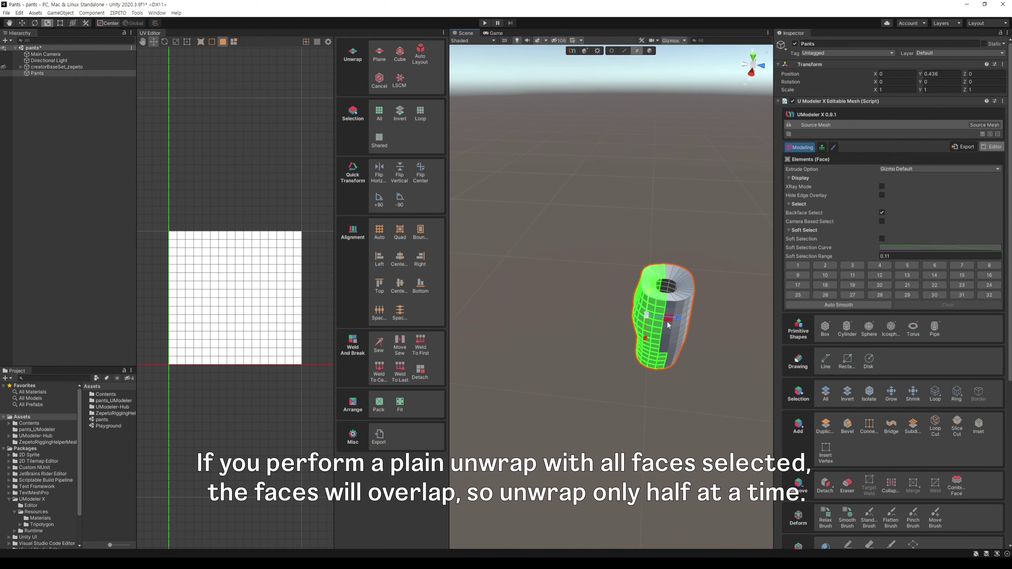
{"action": "left_click_drag", "start_coordinate": [674, 372], "coordinate": [553, 362], "text": "alt"}
Unwrap the selected back faces with the Plane unwrap and move the resulting island above the UV tile.
{"action": "left_click", "coordinate": [379, 54]}
{"action": "left_click", "coordinate": [391, 132]}
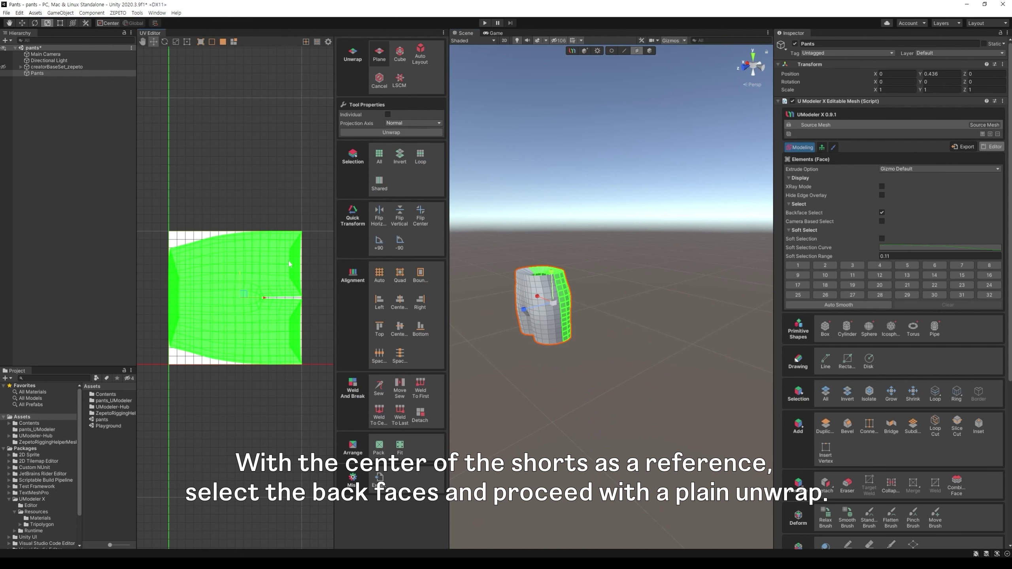
{"action": "left_click_drag", "start_coordinate": [241, 284], "coordinate": [242, 150]}
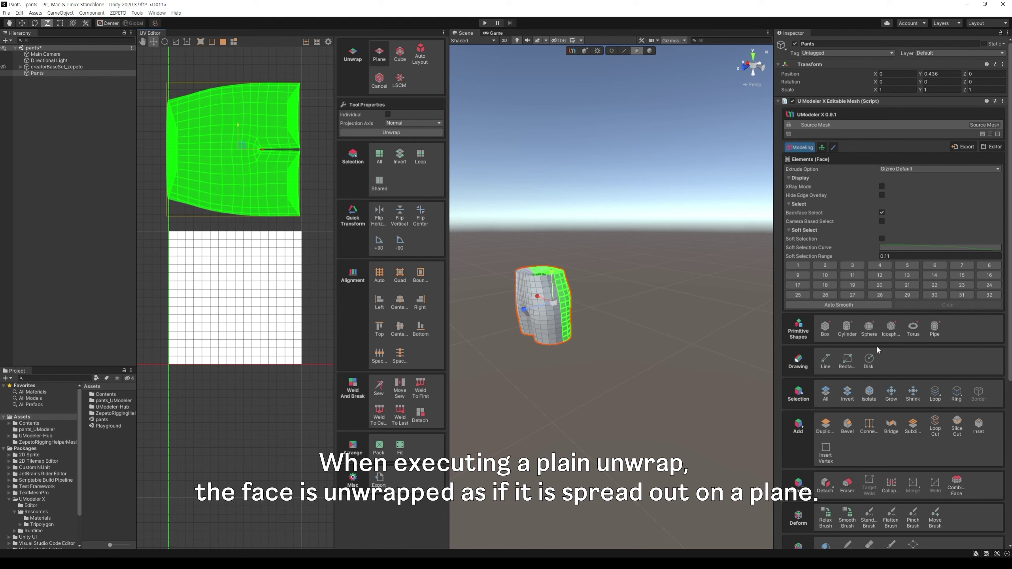
Invert the face selection and unwrap the front half of the shorts with the Plane unwrap.
{"action": "left_click", "coordinate": [854, 398]}
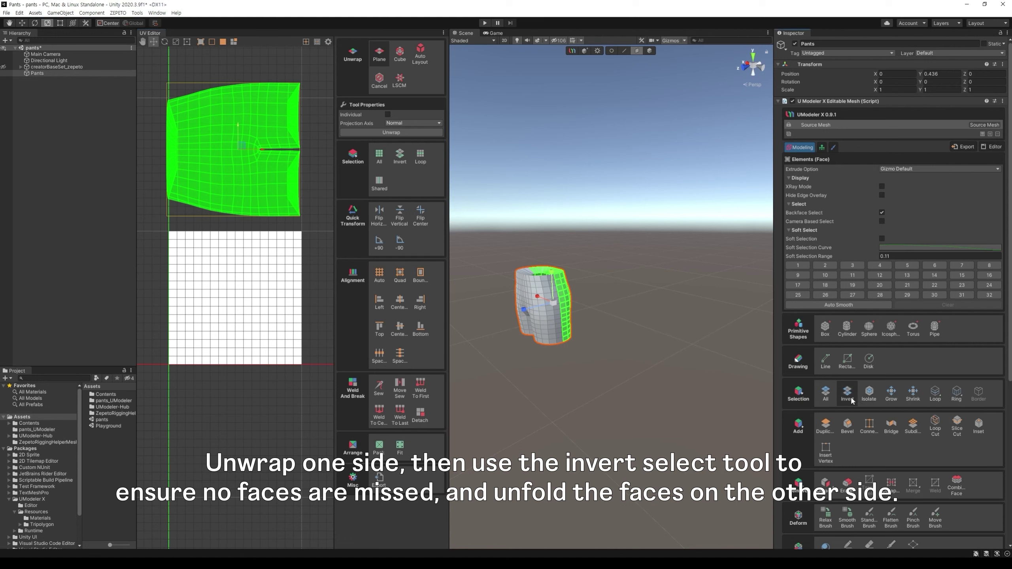
{"action": "left_click", "coordinate": [389, 132]}
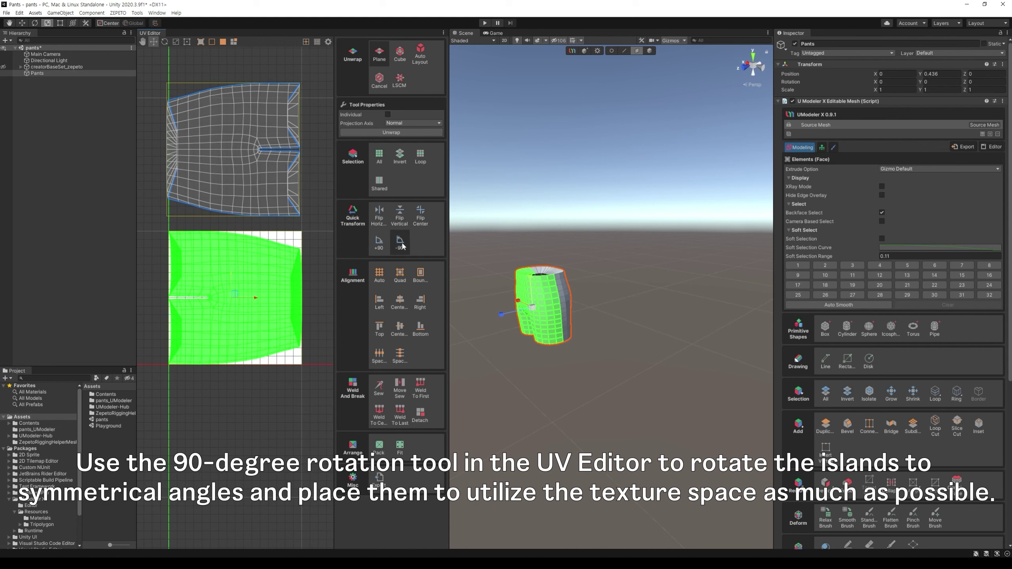
Rotate the front UV island by +90 degrees and move it below the UV tile.
{"action": "left_click", "coordinate": [383, 240]}
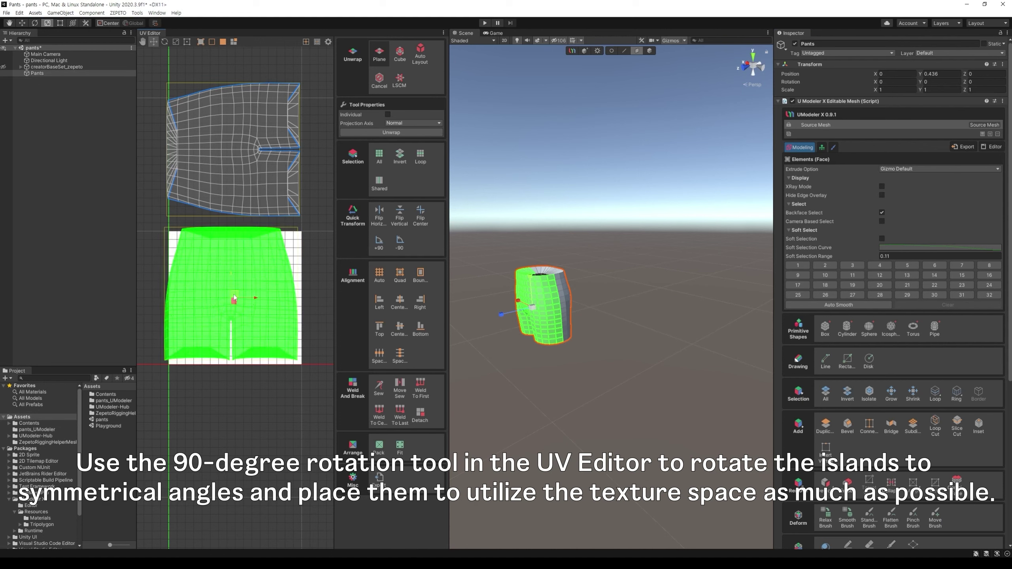
{"action": "left_click_drag", "start_coordinate": [237, 307], "coordinate": [246, 461]}
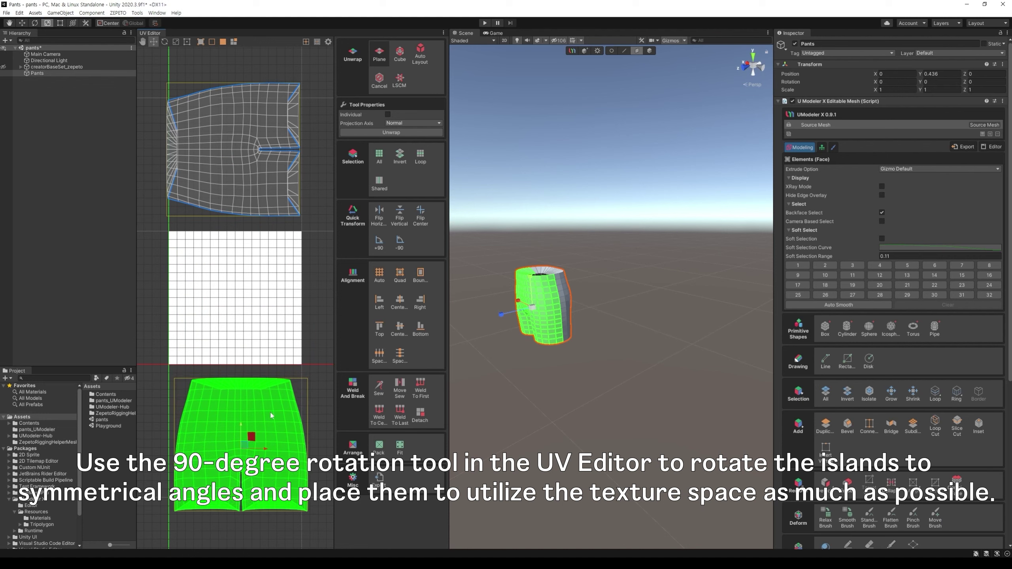
{"action": "left_click", "coordinate": [303, 358]}
Select the inner hem vertices of the front island's right leg and move them down past the leg opening edge.
{"action": "scroll", "coordinate": [302, 361], "scroll_direction": "up", "scroll_amount": 4}
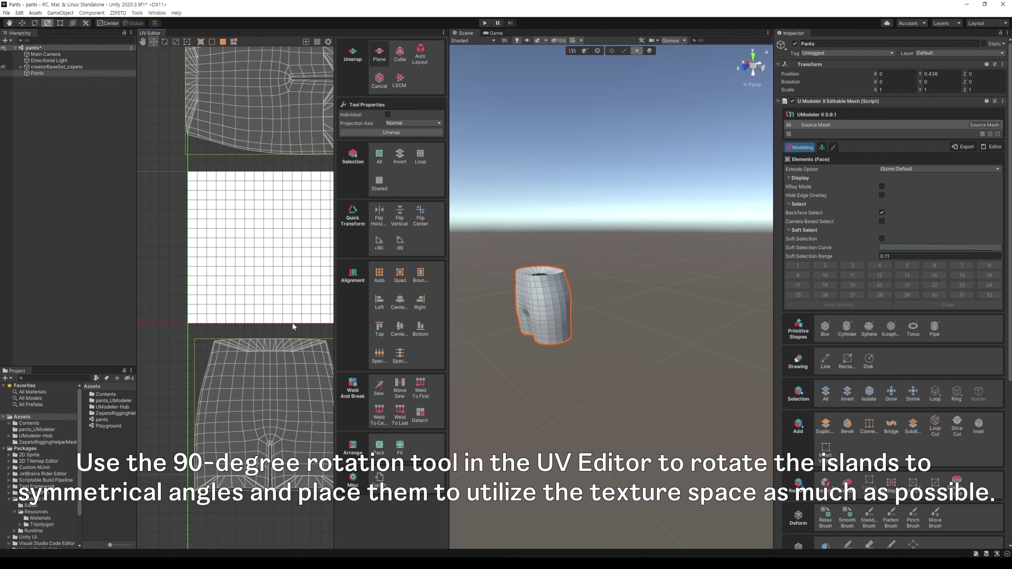
{"action": "middle_click_drag", "start_coordinate": [295, 361], "coordinate": [226, 304]}
{"action": "scroll", "coordinate": [239, 309], "scroll_direction": "up", "scroll_amount": 4}
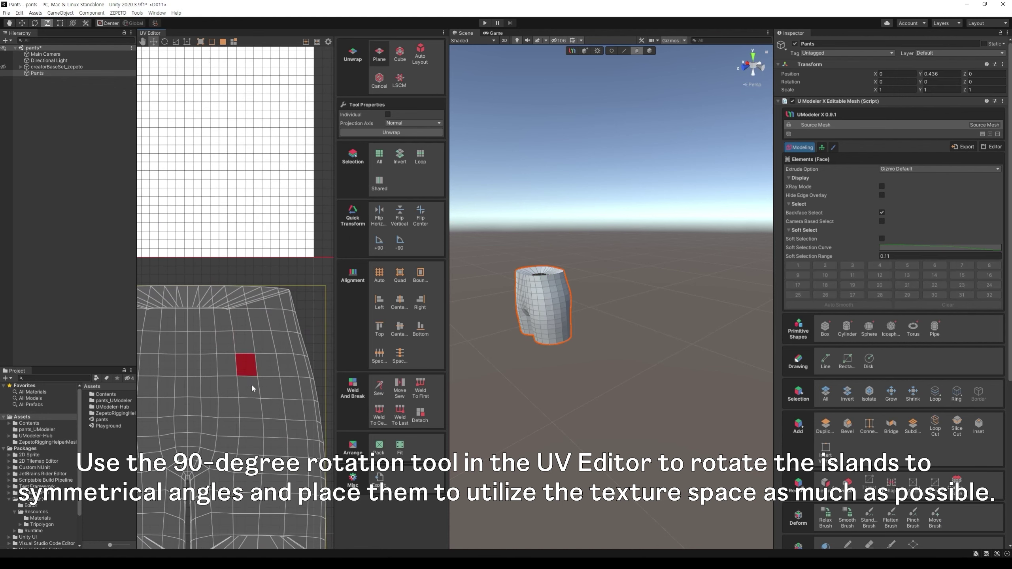
{"action": "middle_click_drag", "start_coordinate": [251, 383], "coordinate": [269, 246]}
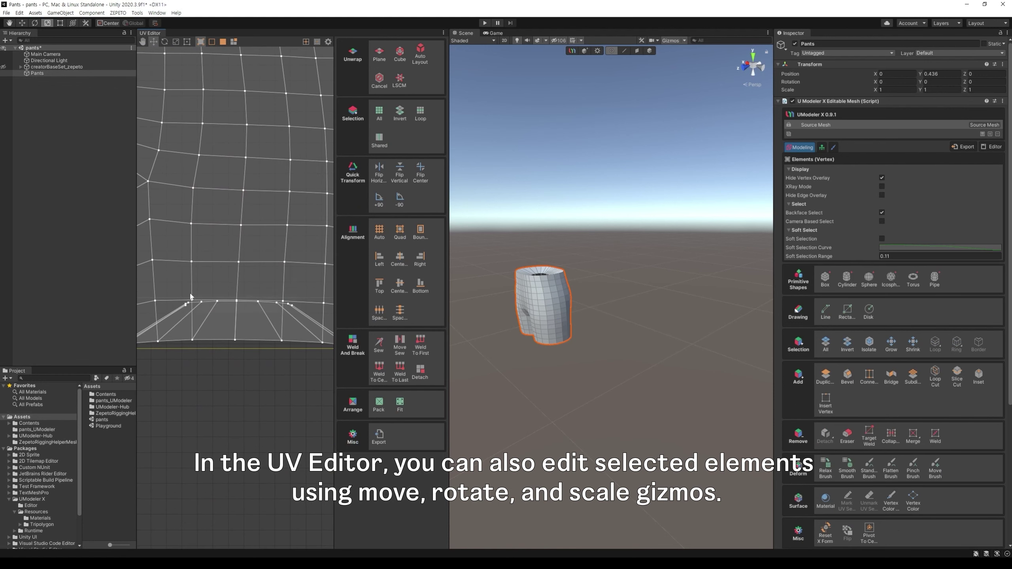
{"action": "left_click_drag", "start_coordinate": [190, 294], "coordinate": [174, 282]}
{"action": "scroll", "coordinate": [255, 297], "scroll_direction": "up", "scroll_amount": 5}
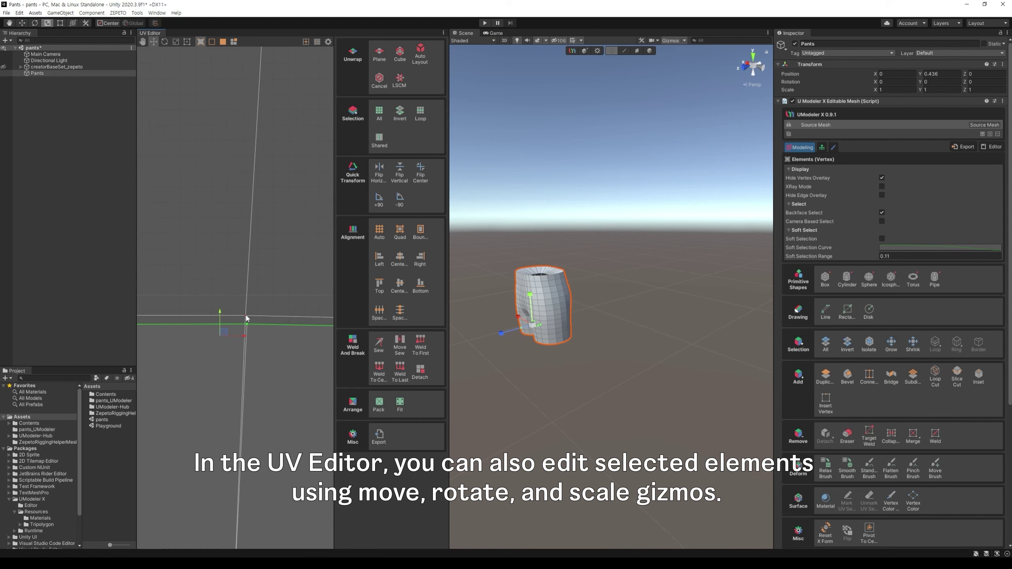
{"action": "scroll", "coordinate": [245, 313], "scroll_direction": "down", "scroll_amount": 6}
{"action": "left_click_drag", "start_coordinate": [235, 283], "coordinate": [234, 345]}
Spread the inner hem vertices of the front island's left leg below its leg opening edge.
{"action": "middle_click_drag", "start_coordinate": [138, 310], "coordinate": [304, 305]}
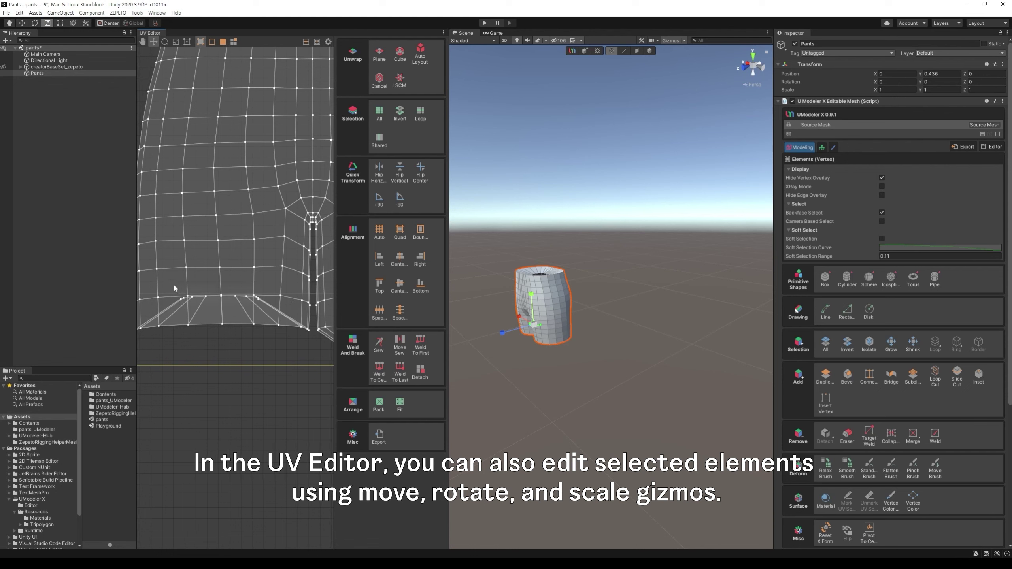
{"action": "left_click_drag", "start_coordinate": [174, 287], "coordinate": [266, 307]}
{"action": "scroll", "coordinate": [223, 275], "scroll_direction": "down", "scroll_amount": 5}
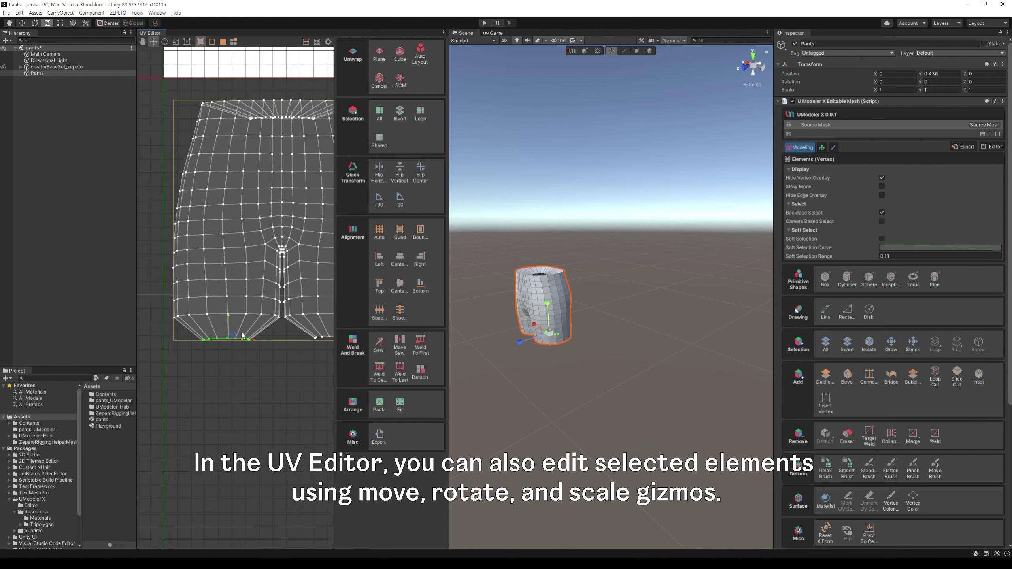
{"action": "key", "text": "r"}
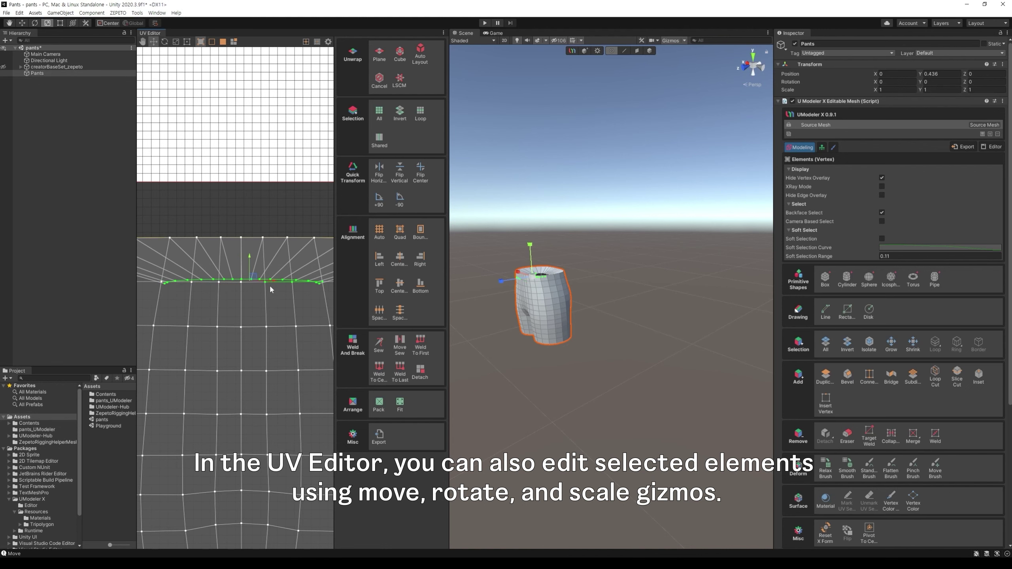
Move the inner waist vertices of the front and back UV islands up beyond the outer waist edge.
{"action": "scroll", "coordinate": [316, 295], "scroll_direction": "up", "scroll_amount": 3}
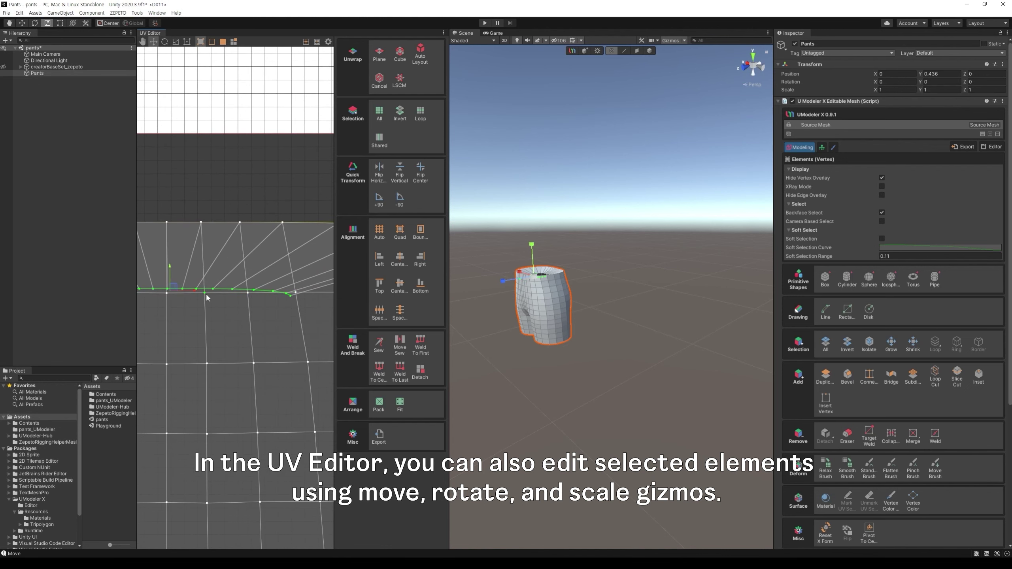
{"action": "scroll", "coordinate": [207, 298], "scroll_direction": "down", "scroll_amount": 3}
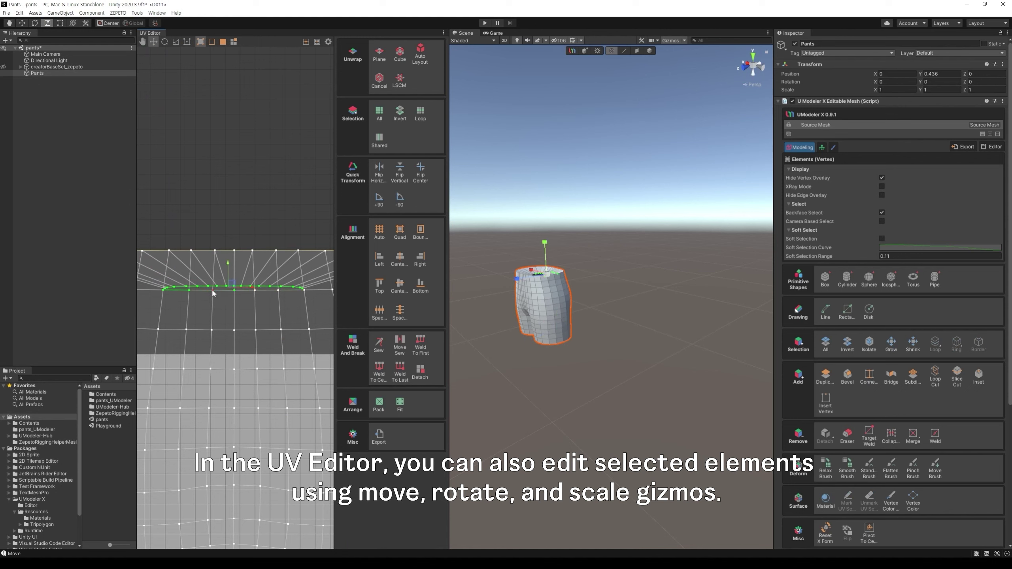
{"action": "scroll", "coordinate": [233, 239], "scroll_direction": "down", "scroll_amount": 6}
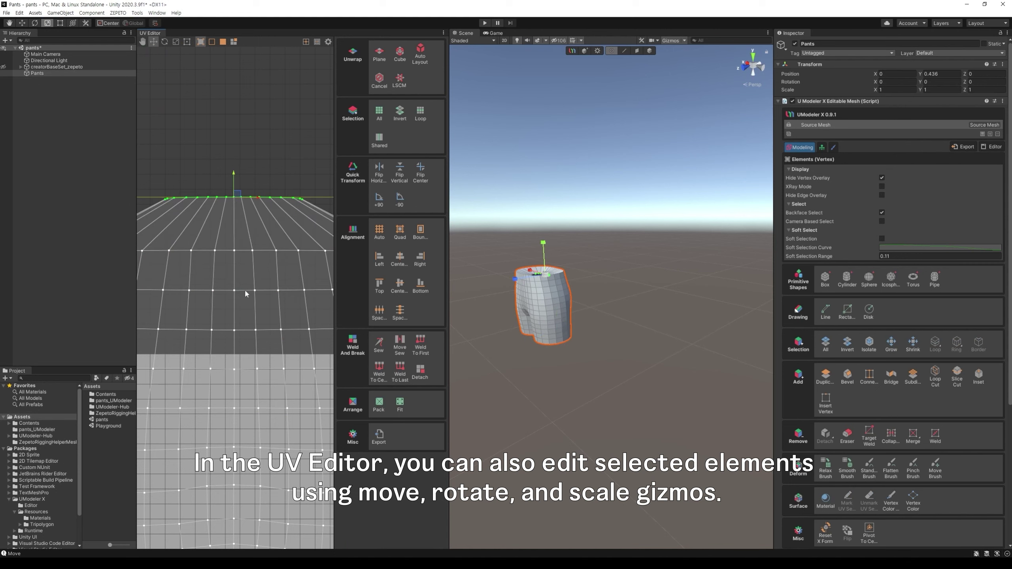
{"action": "middle_click_drag", "start_coordinate": [262, 353], "coordinate": [266, 276]}
Select the whole back UV island and rotate it 180 degrees with two -90 rotations.
{"action": "key", "text": "4"}
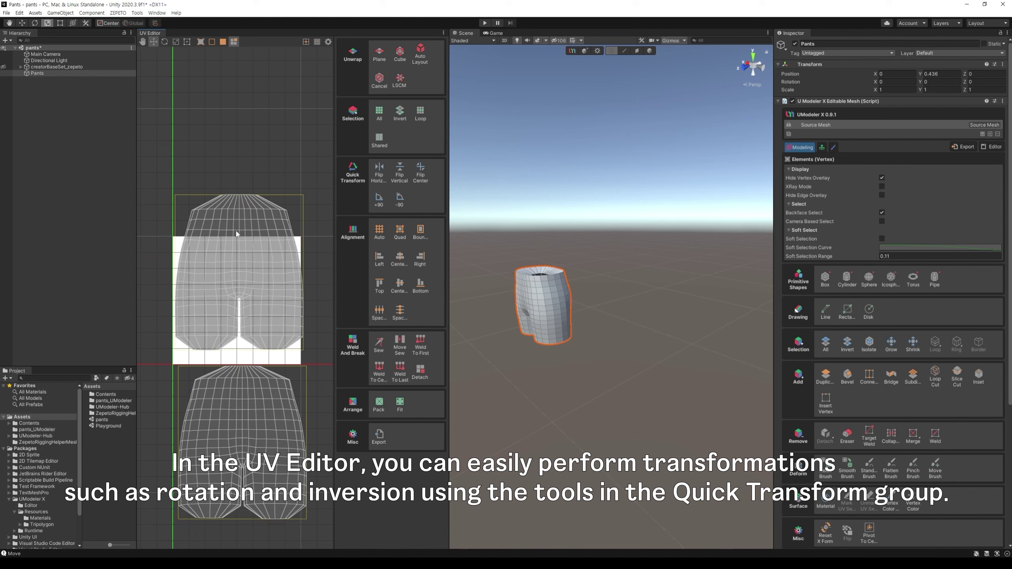
{"action": "left_click", "coordinate": [260, 272]}
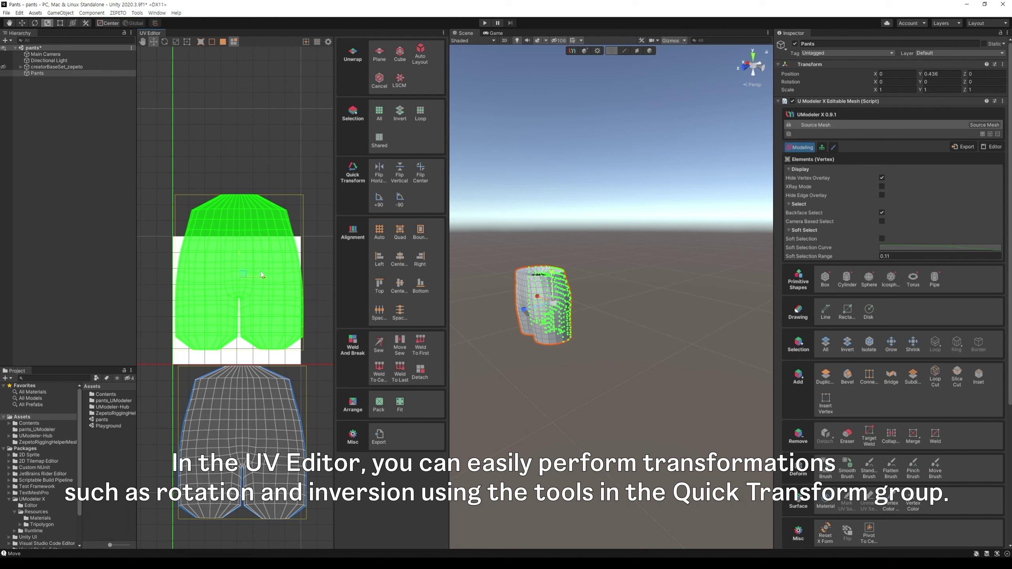
{"action": "scroll", "coordinate": [261, 276], "scroll_direction": "down", "scroll_amount": 1}
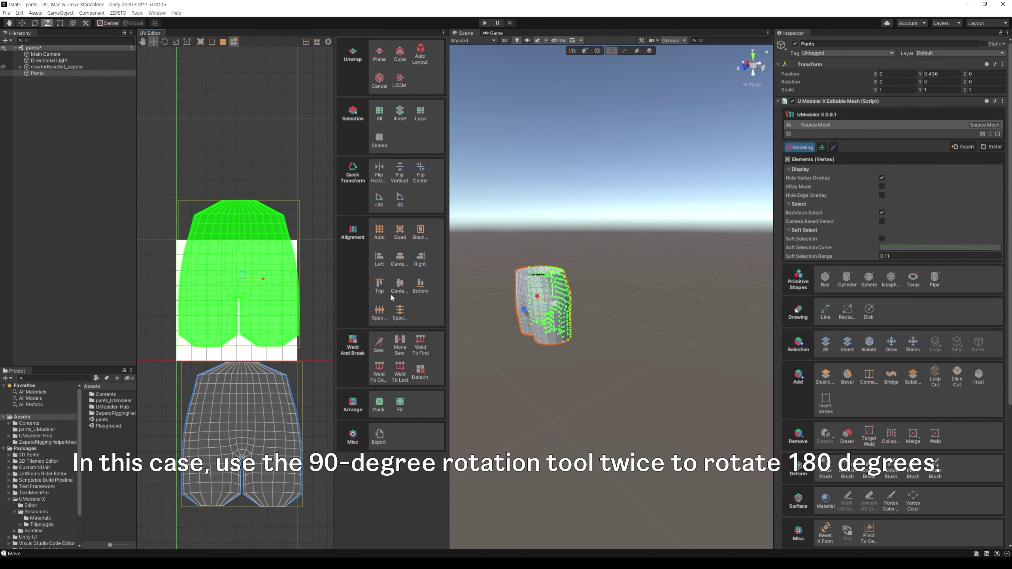
{"action": "left_click", "coordinate": [400, 196]}
{"action": "left_click", "coordinate": [399, 197]}
Scale the back UV island down to about half size and place it in the upper-left corner of the UV tile.
{"action": "key", "text": "r"}
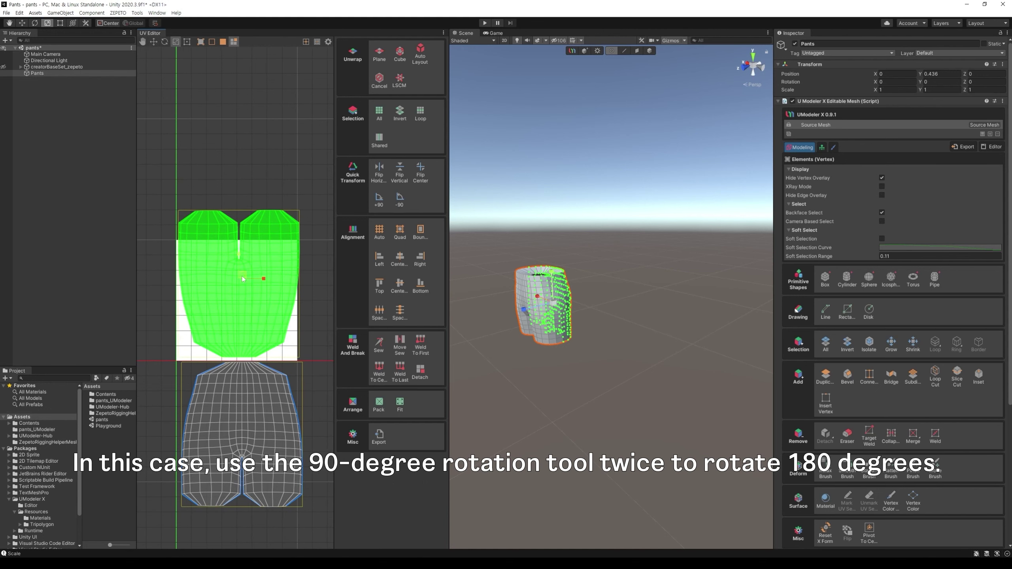
{"action": "left_click_drag", "start_coordinate": [243, 279], "coordinate": [213, 277]}
{"action": "key", "text": "w"}
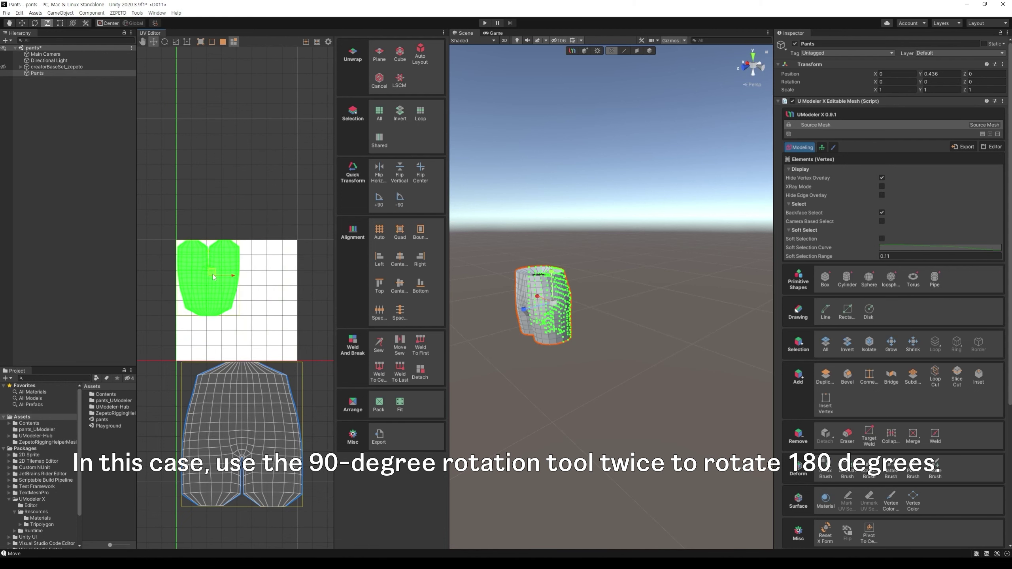
Scale down the front UV island and place it in the lower-right corner of the UV tile beside the back island.
{"action": "left_click", "coordinate": [249, 394]}
{"action": "left_click_drag", "start_coordinate": [246, 435], "coordinate": [266, 321]}
{"action": "key", "text": "r"}
{"action": "key", "text": "w"}
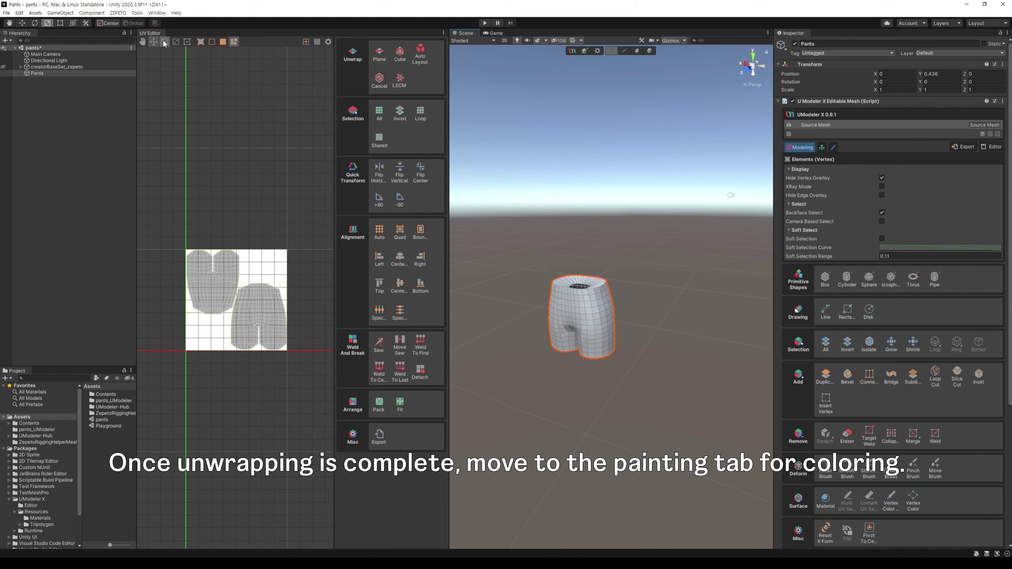
Undock and close the UV Editor, and widen the Scene view again.
{"action": "left_click_drag", "start_coordinate": [158, 34], "coordinate": [603, 328]}
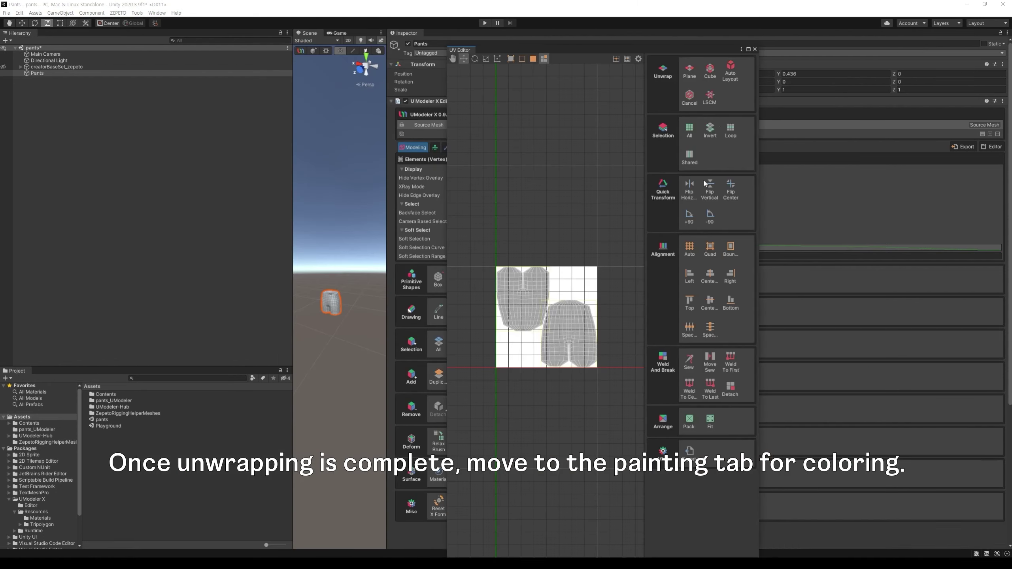
{"action": "left_click", "coordinate": [754, 50]}
{"action": "left_click_drag", "start_coordinate": [293, 262], "coordinate": [159, 262]}
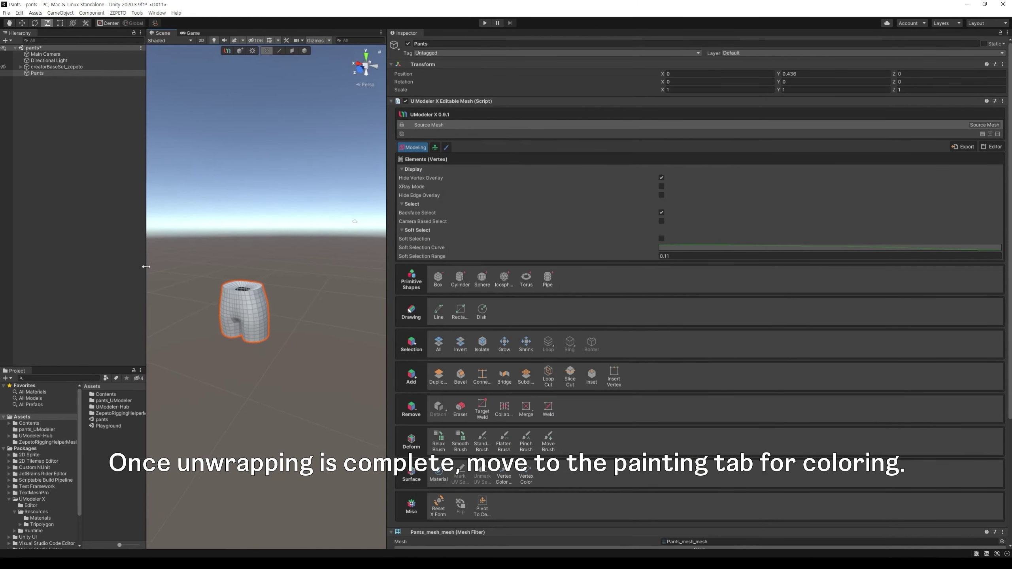
{"action": "left_click_drag", "start_coordinate": [387, 259], "coordinate": [758, 259]}
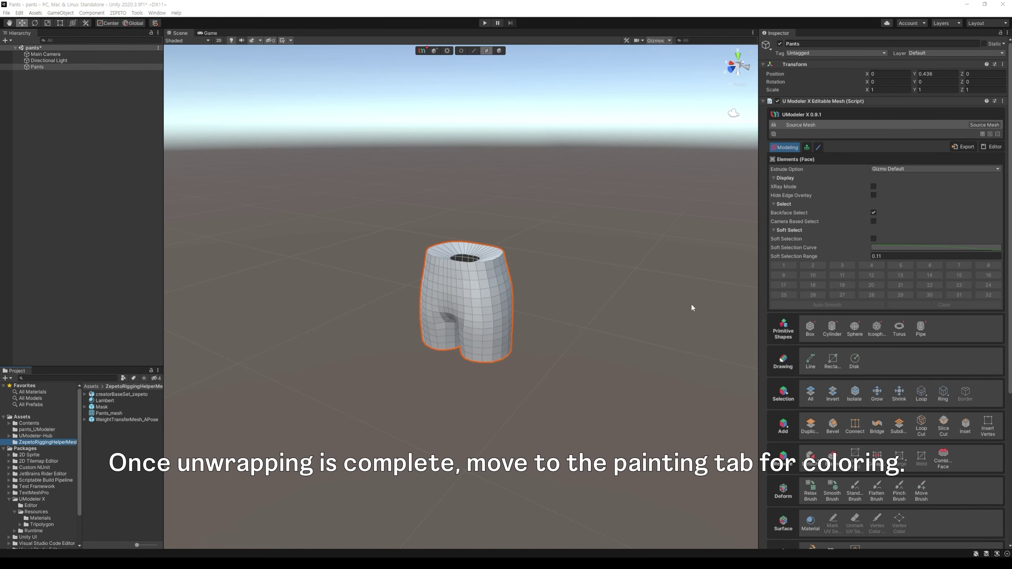
Start 3D painting on the shorts' material with a 2048 startup resolution and the Zepeto material template.
{"action": "left_click", "coordinate": [818, 148]}
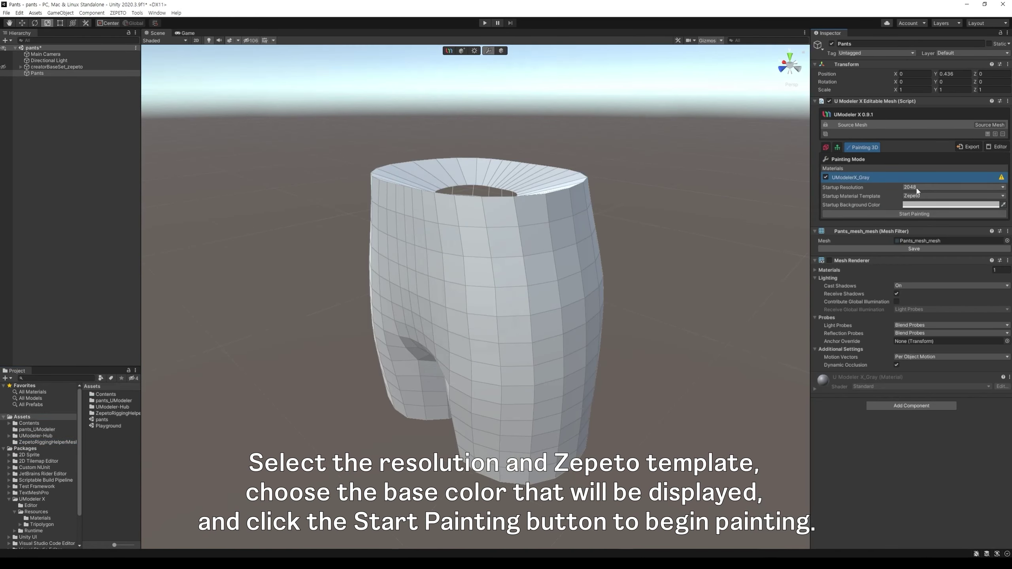
{"action": "left_click", "coordinate": [920, 187]}
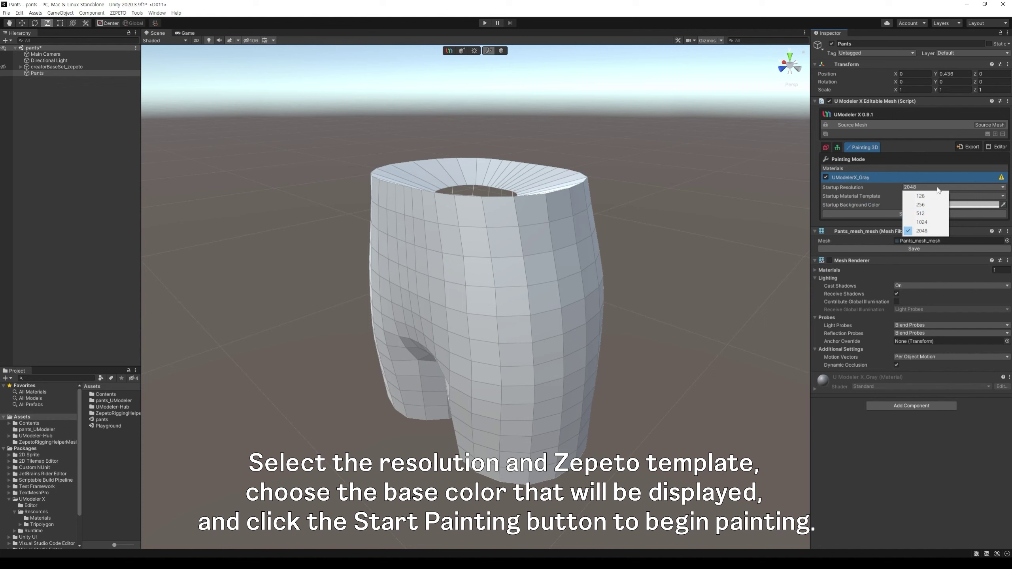
{"action": "left_click", "coordinate": [971, 196]}
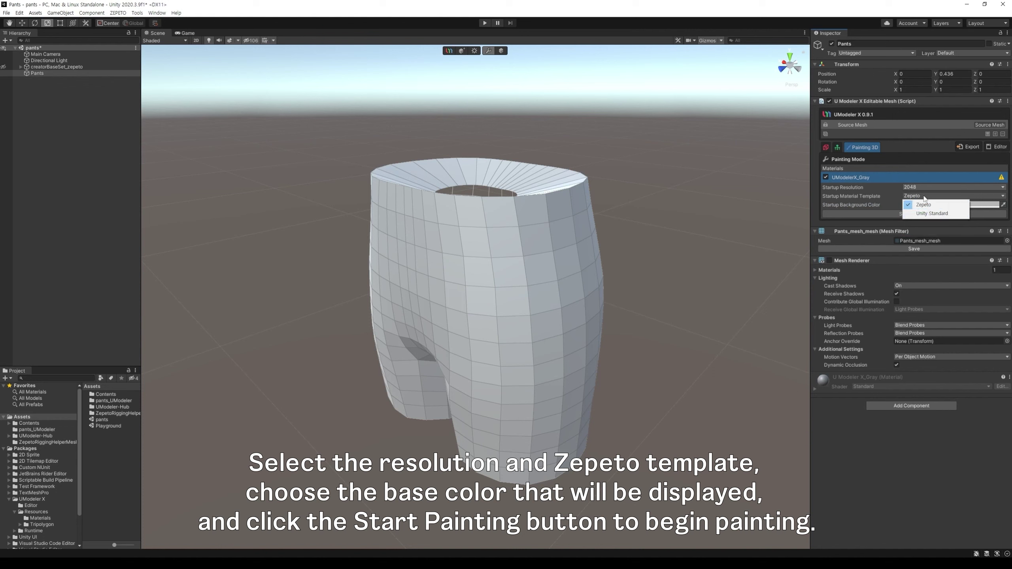
{"action": "left_click", "coordinate": [928, 206]}
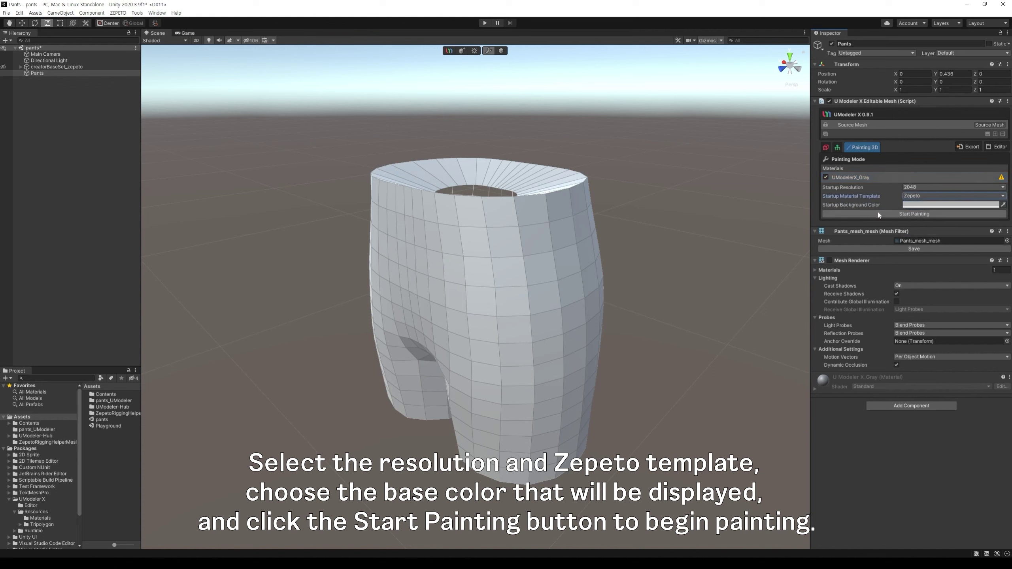
{"action": "left_click", "coordinate": [914, 214]}
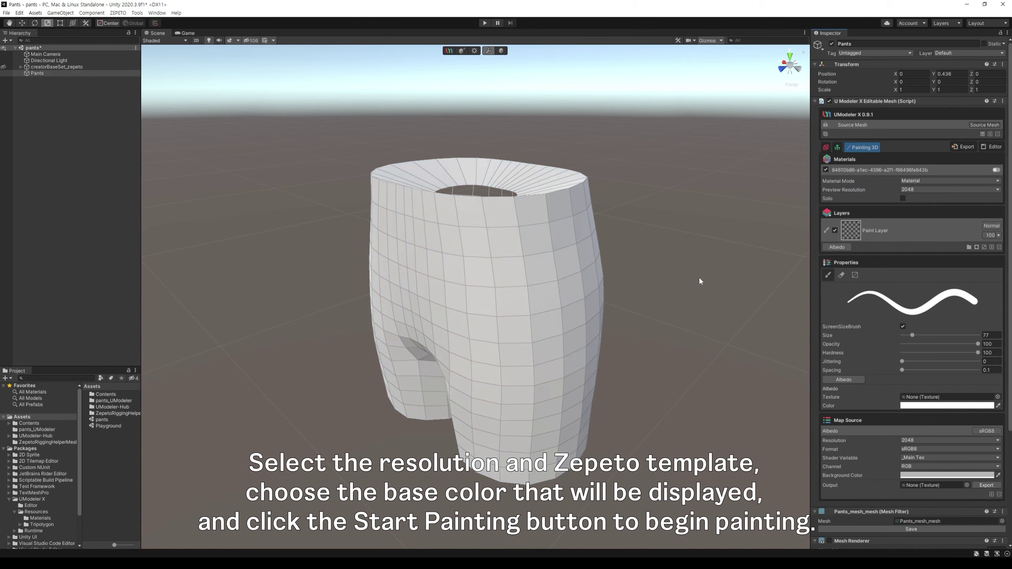
Set the brush size to 270 and choose a slightly deeper sky blue as the brush colour.
{"action": "mouse_move", "coordinate": [911, 335]}
{"action": "left_mouse_down"}
{"action": "mouse_move", "coordinate": [941, 336]}
{"action": "mouse_move", "coordinate": [915, 347]}
{"action": "mouse_move", "coordinate": [978, 344]}
{"action": "mouse_move", "coordinate": [892, 350]}
{"action": "mouse_move", "coordinate": [1001, 351]}
{"action": "left_mouse_up"}
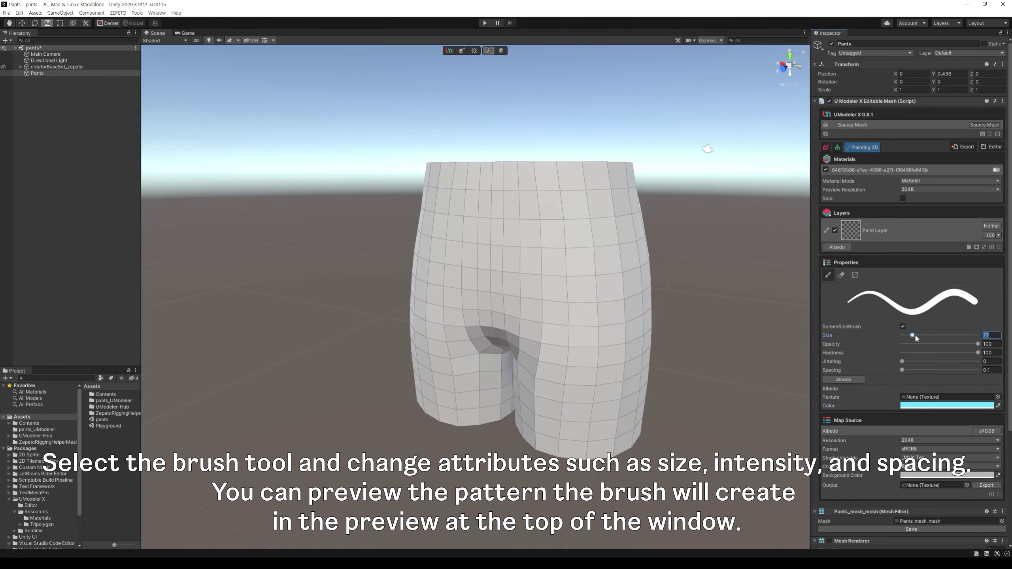
{"action": "mouse_move", "coordinate": [902, 361]}
{"action": "left_mouse_down"}
{"action": "mouse_move", "coordinate": [913, 363]}
{"action": "mouse_move", "coordinate": [888, 363]}
{"action": "mouse_move", "coordinate": [971, 372]}
{"action": "mouse_move", "coordinate": [893, 367]}
{"action": "left_mouse_up"}
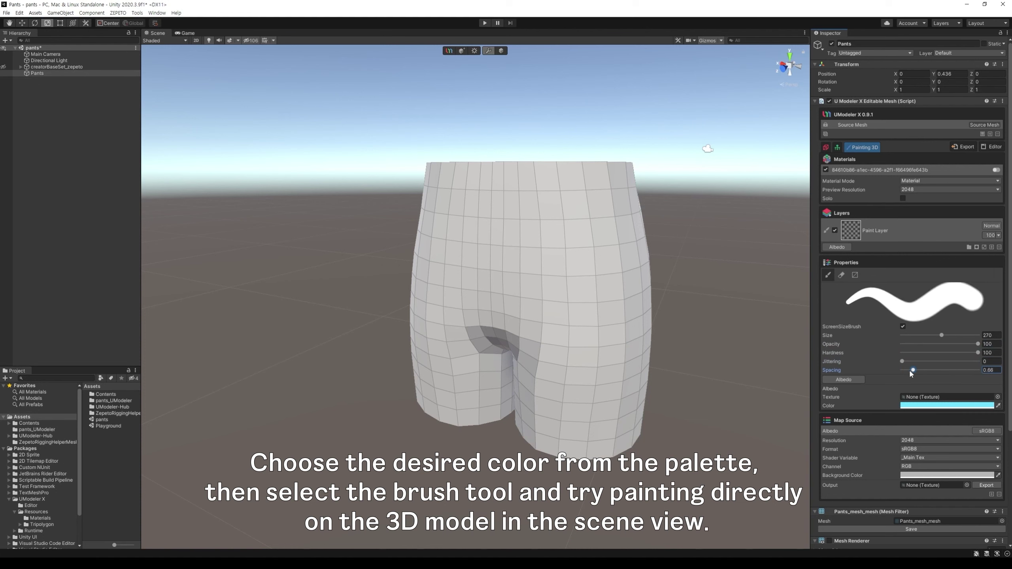
{"action": "left_click", "coordinate": [922, 406]}
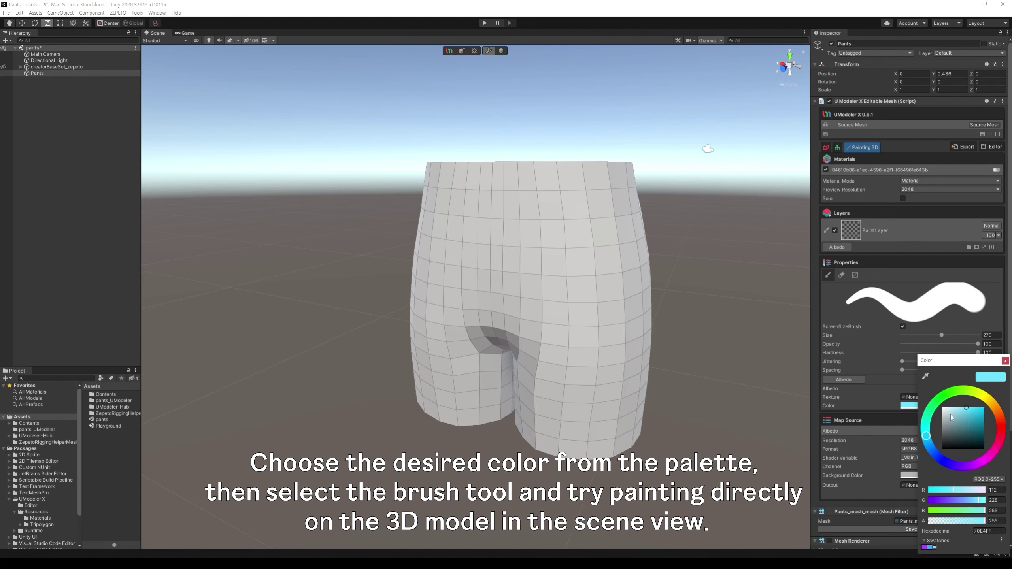
{"action": "left_click", "coordinate": [945, 395]}
{"action": "mouse_move", "coordinate": [966, 410]}
{"action": "left_mouse_down"}
{"action": "mouse_move", "coordinate": [970, 422]}
{"action": "mouse_move", "coordinate": [968, 411]}
{"action": "mouse_move", "coordinate": [953, 433]}
{"action": "left_mouse_up"}
{"action": "left_click", "coordinate": [1004, 361]}
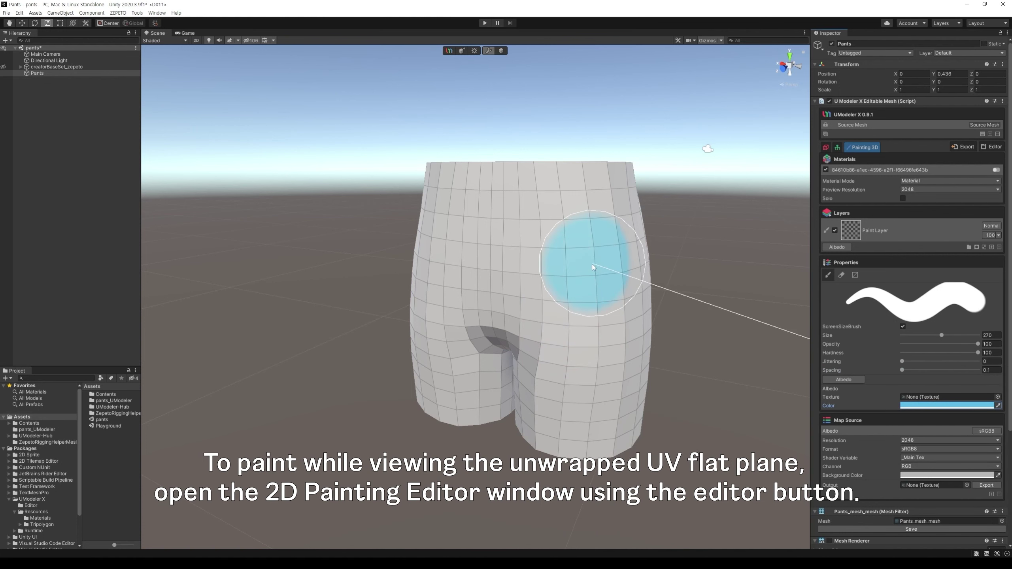
Reduce the brush size to 193, open the Painting 2D editor and dock it beside the Scene view.
{"action": "key", "text": "bracketleft"}
{"action": "key", "text": "bracketleft"}
{"action": "key", "text": "bracketleft"}
{"action": "key", "text": "bracketleft"}
{"action": "left_click", "coordinate": [993, 147]}
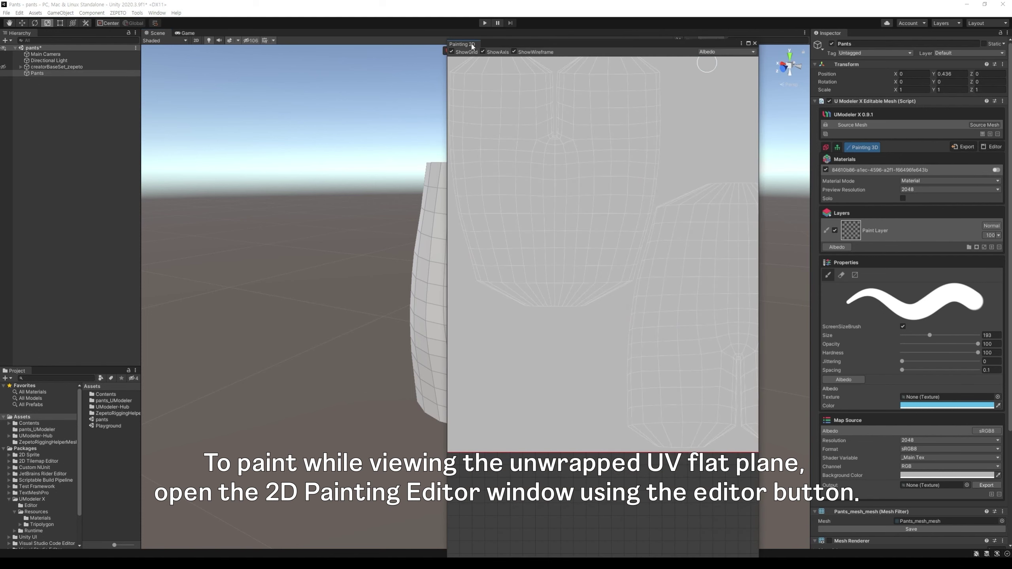
{"action": "left_click_drag", "start_coordinate": [472, 46], "coordinate": [238, 180]}
{"action": "left_click_drag", "start_coordinate": [366, 257], "coordinate": [463, 255]}
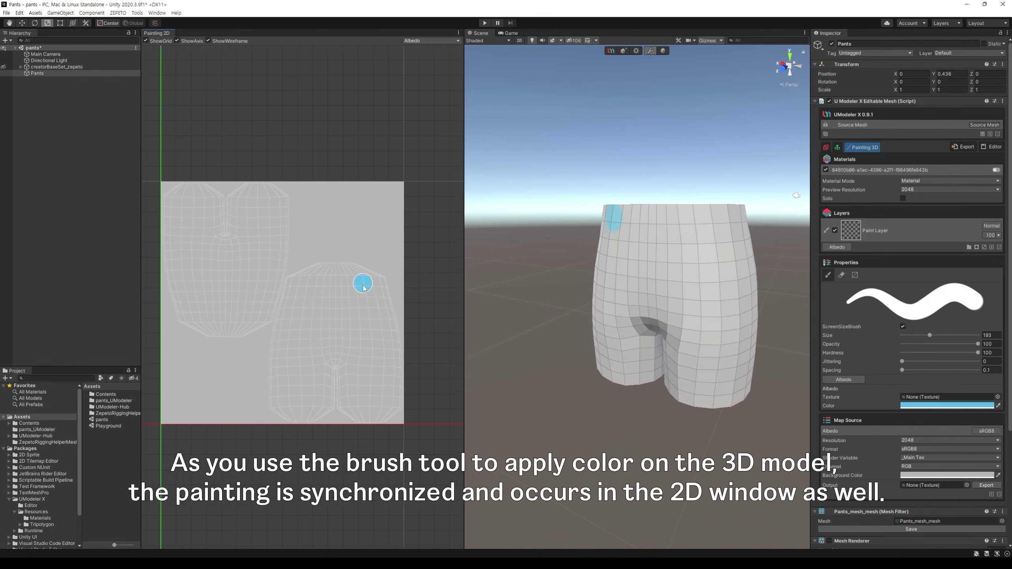
{"action": "left_click_drag", "start_coordinate": [464, 275], "coordinate": [431, 276]}
Reduce the brush size to 63 and paint most of the shorts' front sky blue on the model and its UV island.
{"action": "mouse_move", "coordinate": [677, 267]}
{"action": "middle_mouse_down"}
{"action": "mouse_move", "coordinate": [554, 295]}
{"action": "mouse_move", "coordinate": [640, 252]}
{"action": "middle_mouse_up"}
{"action": "key", "text": "bracketleft"}
{"action": "key", "text": "bracketleft"}
{"action": "key", "text": "bracketleft"}
{"action": "key", "text": "bracketleft"}
{"action": "key", "text": "bracketleft"}
{"action": "key", "text": "bracketleft"}
{"action": "key", "text": "bracketleft"}
{"action": "key", "text": "bracketleft"}
{"action": "key", "text": "bracketleft"}
{"action": "key", "text": "bracketleft"}
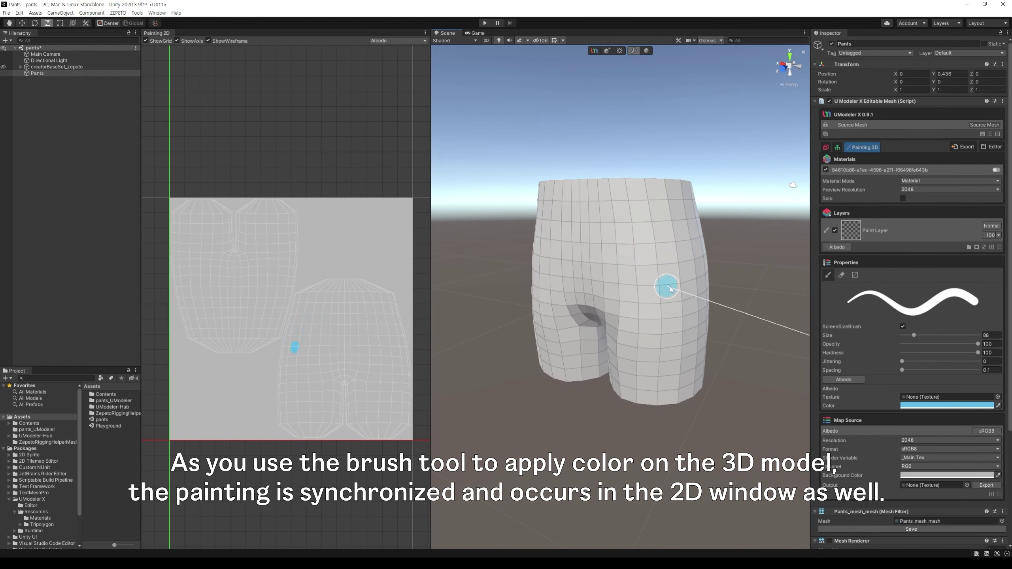
{"action": "middle_click_drag", "start_coordinate": [667, 287], "coordinate": [654, 311]}
{"action": "mouse_move", "coordinate": [642, 251]}
{"action": "left_mouse_down"}
{"action": "mouse_move", "coordinate": [641, 319]}
{"action": "mouse_move", "coordinate": [613, 295]}
{"action": "mouse_move", "coordinate": [602, 309]}
{"action": "mouse_move", "coordinate": [595, 247]}
{"action": "mouse_move", "coordinate": [660, 234]}
{"action": "mouse_move", "coordinate": [651, 295]}
{"action": "mouse_move", "coordinate": [582, 300]}
{"action": "mouse_move", "coordinate": [638, 309]}
{"action": "left_mouse_up"}
{"action": "mouse_move", "coordinate": [375, 327]}
{"action": "left_mouse_down"}
{"action": "mouse_move", "coordinate": [350, 335]}
{"action": "mouse_move", "coordinate": [379, 338]}
{"action": "mouse_move", "coordinate": [367, 398]}
{"action": "mouse_move", "coordinate": [370, 383]}
{"action": "mouse_move", "coordinate": [316, 400]}
{"action": "mouse_move", "coordinate": [351, 370]}
{"action": "left_mouse_up"}
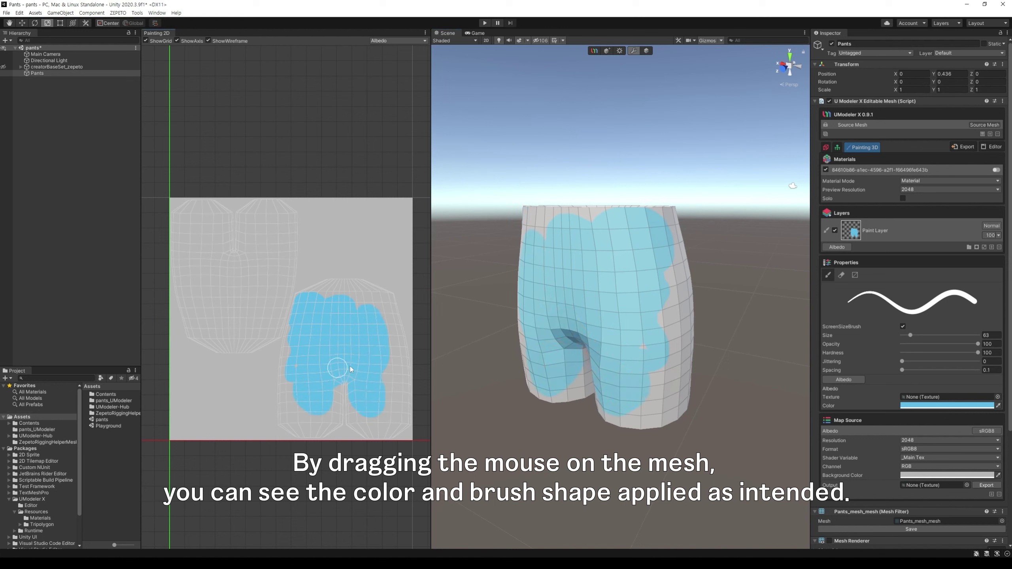
Use the fill tool in Polygon Fill mode to colour the ragged edge faces of the front island sky blue.
{"action": "left_click", "coordinate": [855, 275]}
{"action": "left_click", "coordinate": [924, 326]}
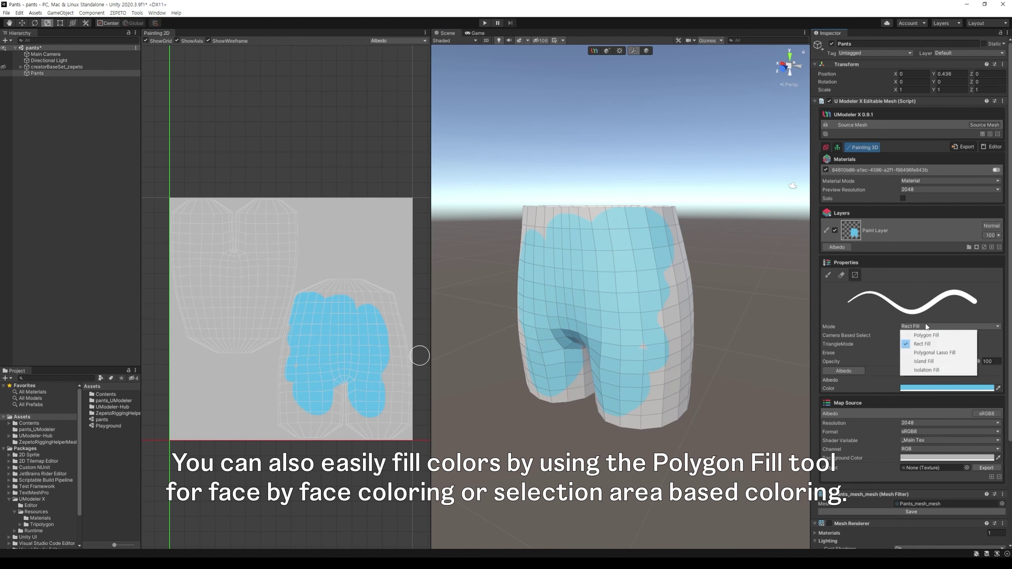
{"action": "left_click", "coordinate": [926, 335]}
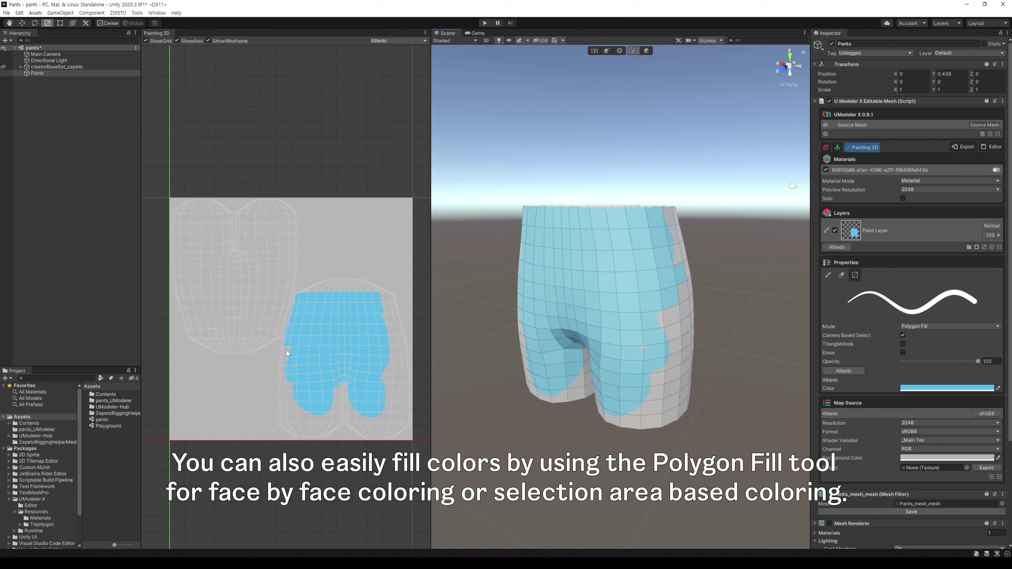
{"action": "left_click_drag", "start_coordinate": [291, 359], "coordinate": [284, 376]}
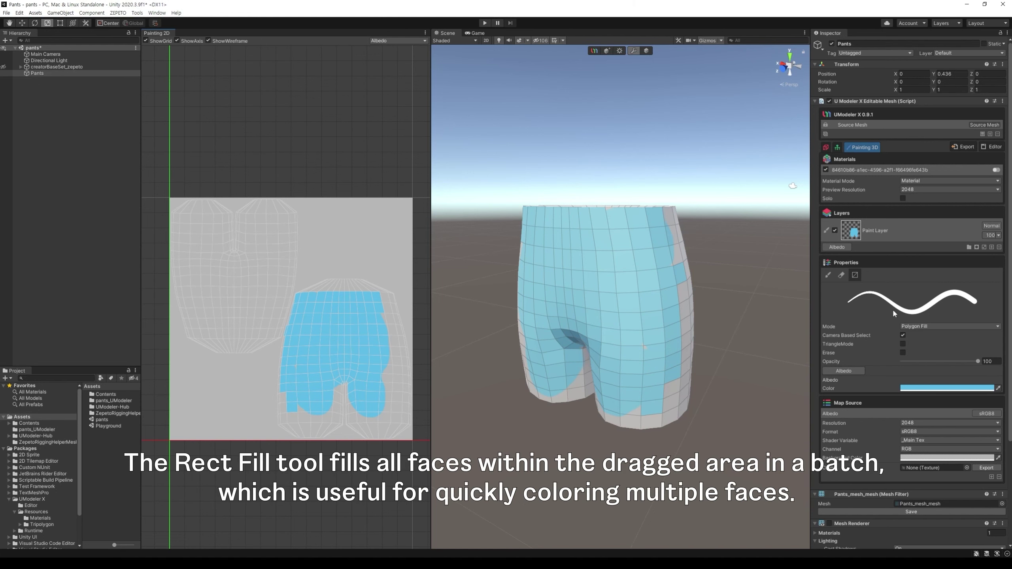
Switch the fill mode to Rect Fill and fill the remaining front, waist and side faces of the shorts with sky blue.
{"action": "left_click", "coordinate": [949, 326]}
{"action": "left_click", "coordinate": [931, 346]}
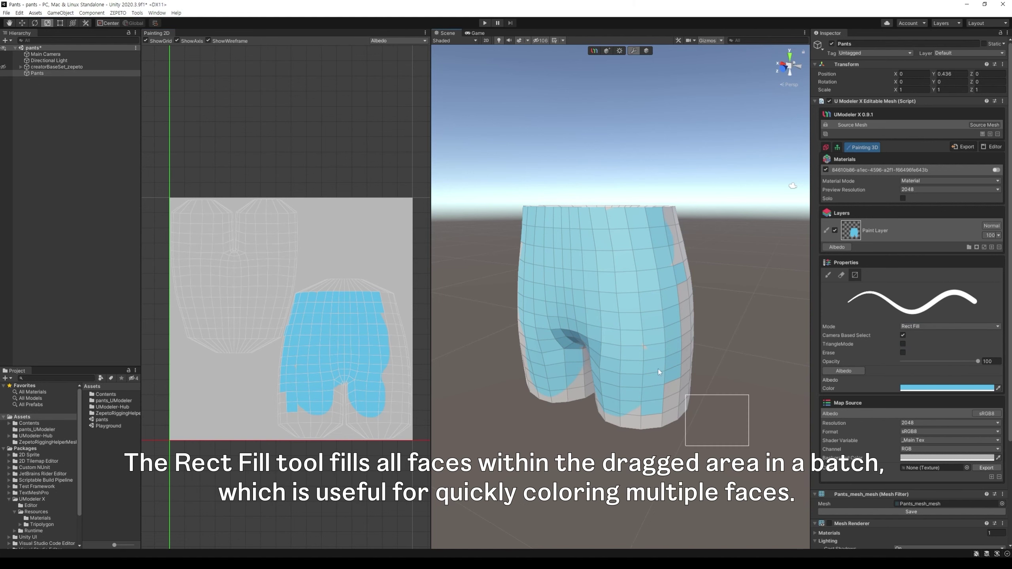
{"action": "left_click_drag", "start_coordinate": [657, 369], "coordinate": [573, 275]}
{"action": "mouse_move", "coordinate": [787, 345]}
{"action": "left_mouse_down", "text": "alt"}
{"action": "mouse_move", "coordinate": [712, 350]}
{"action": "mouse_move", "coordinate": [545, 168]}
{"action": "left_mouse_up", "text": "alt"}
{"action": "left_click_drag", "start_coordinate": [550, 221], "coordinate": [649, 236], "text": "alt"}
{"action": "left_click_drag", "start_coordinate": [527, 120], "coordinate": [716, 312]}
{"action": "left_click_drag", "start_coordinate": [733, 155], "coordinate": [745, 275], "text": "alt"}
{"action": "left_click_drag", "start_coordinate": [512, 260], "coordinate": [761, 475]}
{"action": "left_click_drag", "start_coordinate": [762, 474], "coordinate": [733, 335], "text": "alt"}
{"action": "left_click_drag", "start_coordinate": [549, 228], "coordinate": [607, 447]}
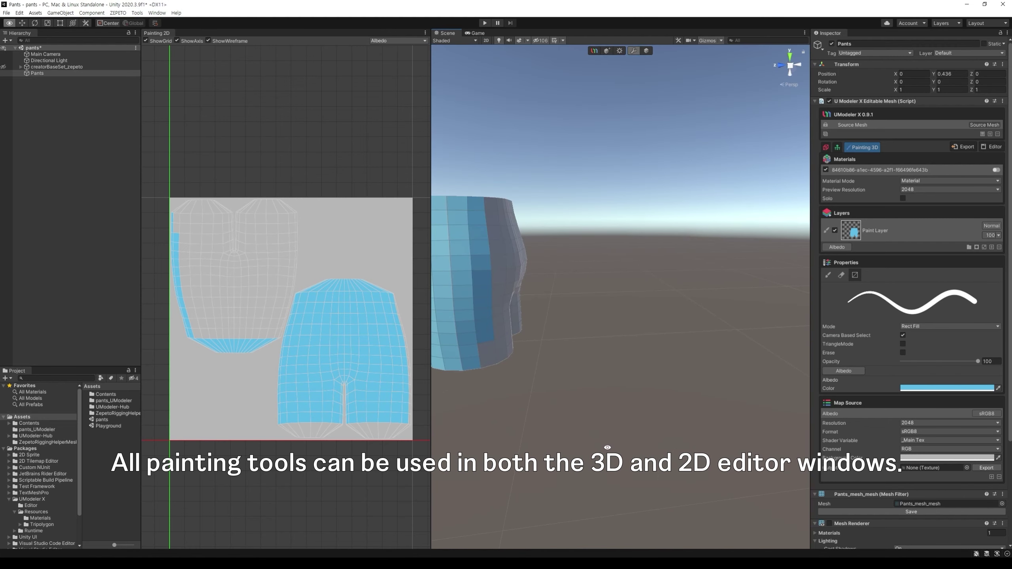
{"action": "key", "text": "f"}
{"action": "left_click_drag", "start_coordinate": [694, 418], "coordinate": [593, 248]}
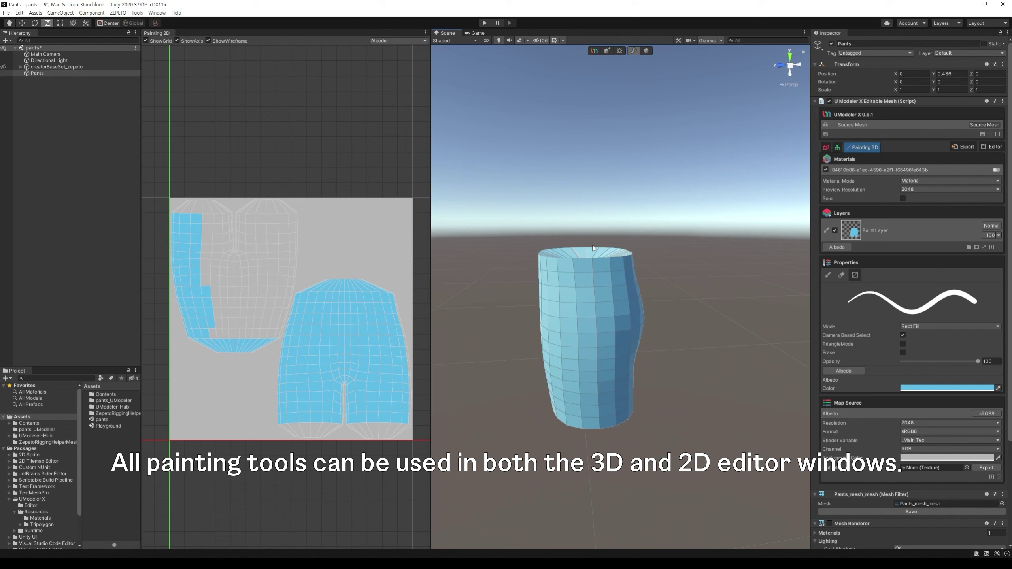
Change the fill colour to dark navy and Rect Fill the side and back faces of the shorts.
{"action": "left_click", "coordinate": [928, 390]}
{"action": "left_click_drag", "start_coordinate": [963, 418], "coordinate": [974, 443]}
{"action": "left_click", "coordinate": [795, 389]}
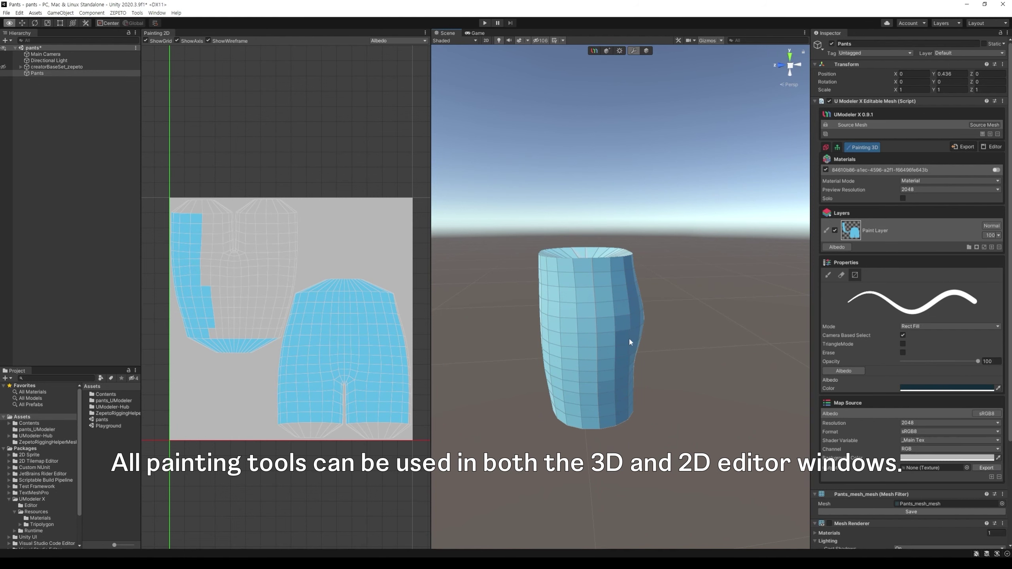
{"action": "left_click_drag", "start_coordinate": [667, 446], "coordinate": [514, 223]}
{"action": "left_click_drag", "start_coordinate": [705, 321], "coordinate": [557, 331], "text": "alt"}
{"action": "left_click_drag", "start_coordinate": [649, 383], "coordinate": [467, 161]}
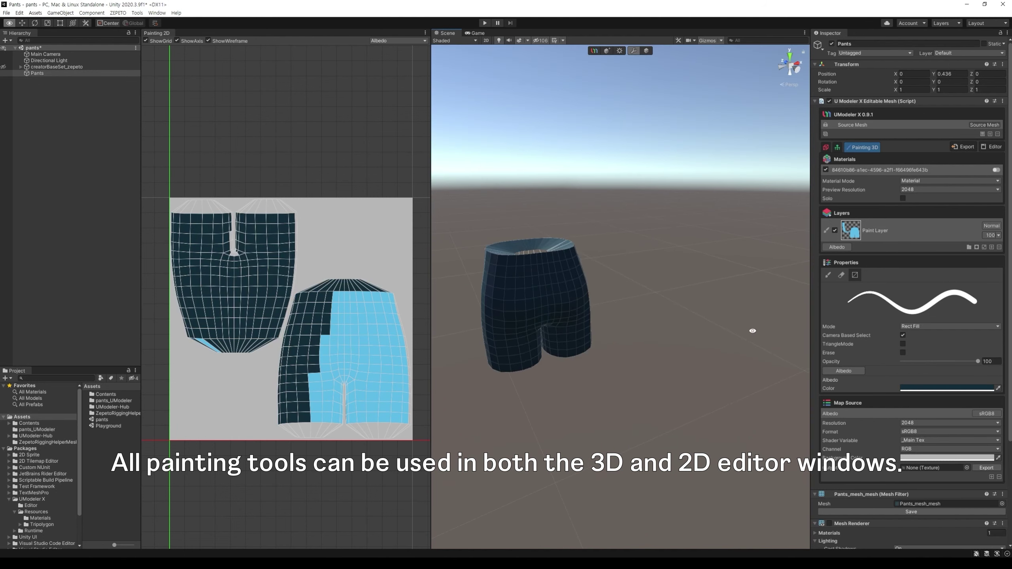
Fill the remaining front, waist, crotch and leg-opening faces with dark navy so both UV islands are fully covered.
{"action": "left_click_drag", "start_coordinate": [752, 330], "coordinate": [557, 338], "text": "alt"}
{"action": "left_click_drag", "start_coordinate": [753, 377], "coordinate": [586, 166]}
{"action": "left_click_drag", "start_coordinate": [779, 325], "coordinate": [637, 170], "text": "alt"}
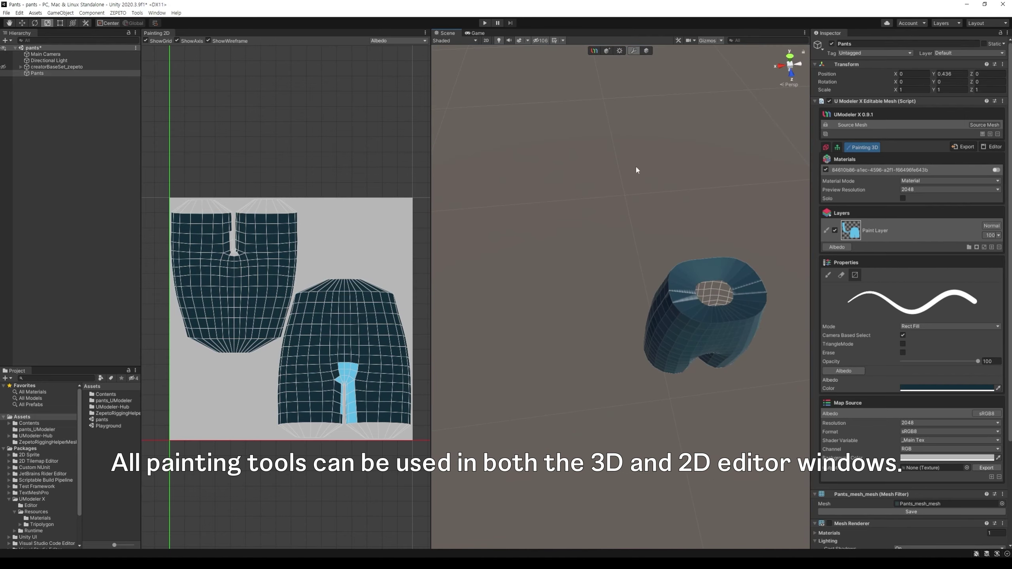
{"action": "left_click_drag", "start_coordinate": [749, 311], "coordinate": [648, 124], "text": "alt"}
{"action": "left_click_drag", "start_coordinate": [766, 385], "coordinate": [556, 130]}
{"action": "left_click_drag", "start_coordinate": [754, 345], "coordinate": [719, 211], "text": "alt"}
{"action": "mouse_move", "coordinate": [715, 296]}
{"action": "left_mouse_down"}
{"action": "mouse_move", "coordinate": [624, 198]}
{"action": "mouse_move", "coordinate": [717, 291]}
{"action": "mouse_move", "coordinate": [717, 281]}
{"action": "left_mouse_up"}
{"action": "left_click_drag", "start_coordinate": [740, 363], "coordinate": [616, 152]}
{"action": "left_click_drag", "start_coordinate": [709, 251], "coordinate": [714, 378], "text": "alt"}
Apply Dilation Texture Edges to the Paint Layer to extend the navy paint past the UV island boundaries.
{"action": "scroll", "coordinate": [713, 377], "scroll_direction": "up", "scroll_amount": 10}
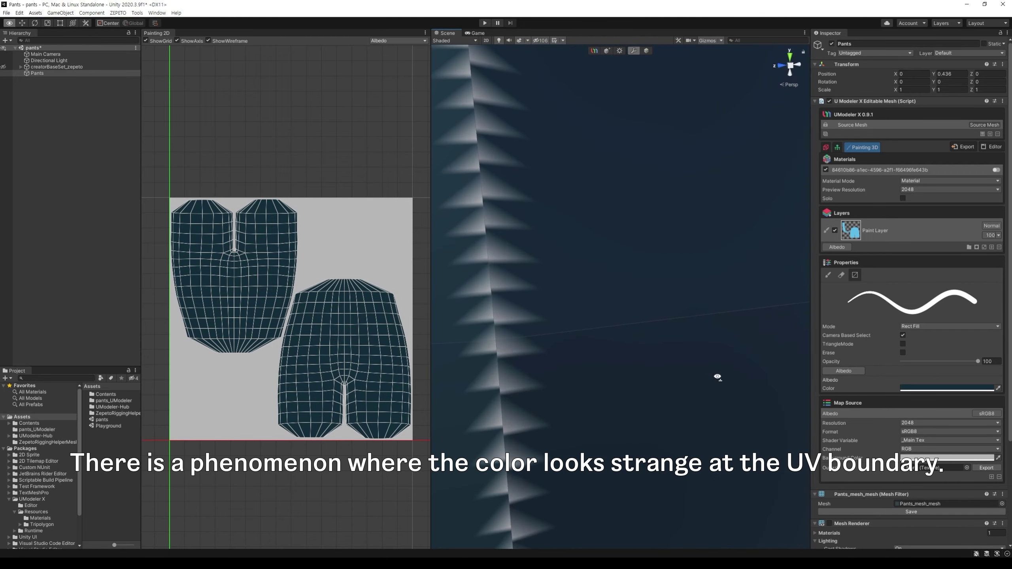
{"action": "scroll", "coordinate": [717, 377], "scroll_direction": "down", "scroll_amount": 8}
{"action": "scroll", "coordinate": [717, 378], "scroll_direction": "up", "scroll_amount": 10}
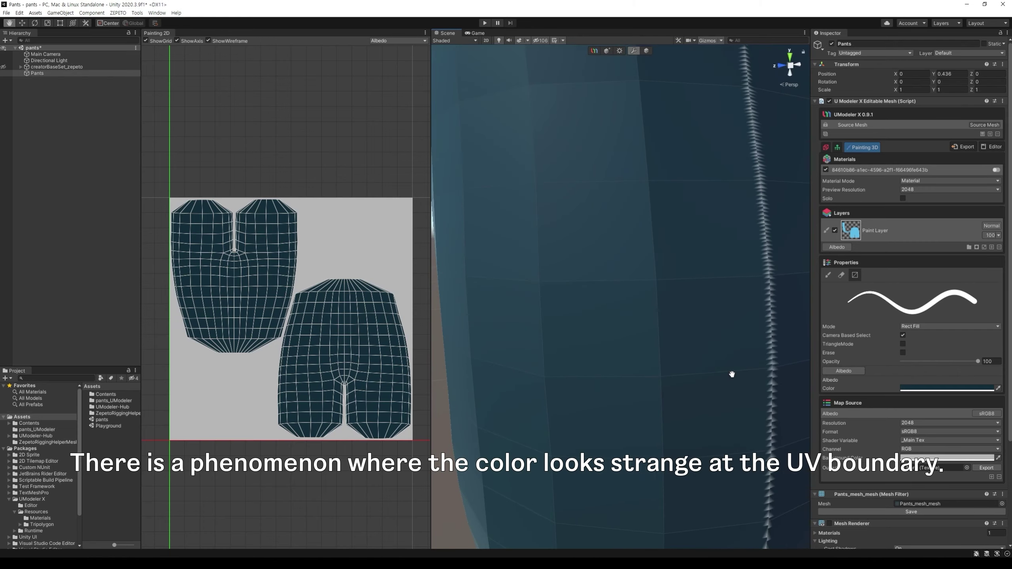
{"action": "left_click_drag", "start_coordinate": [744, 376], "coordinate": [771, 357], "text": "alt"}
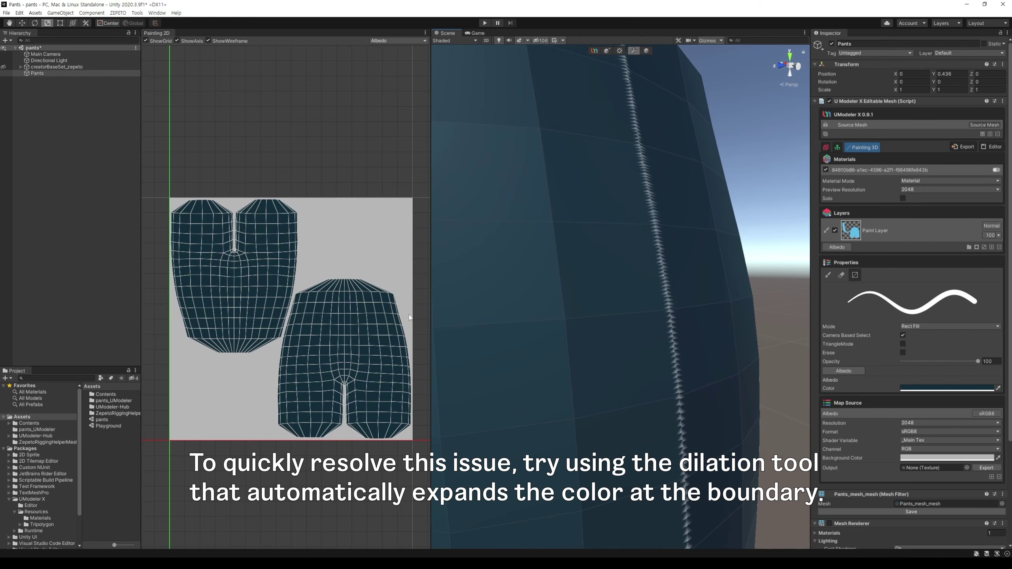
{"action": "scroll", "coordinate": [410, 317], "scroll_direction": "down", "scroll_amount": 5}
{"action": "scroll", "coordinate": [370, 305], "scroll_direction": "up", "scroll_amount": 10}
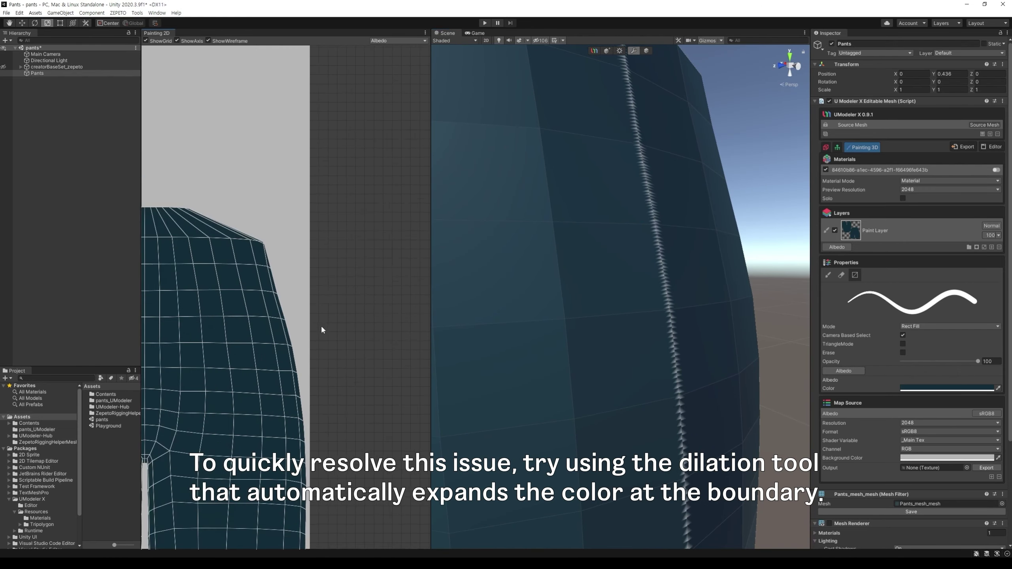
{"action": "scroll", "coordinate": [322, 331], "scroll_direction": "up", "scroll_amount": 5}
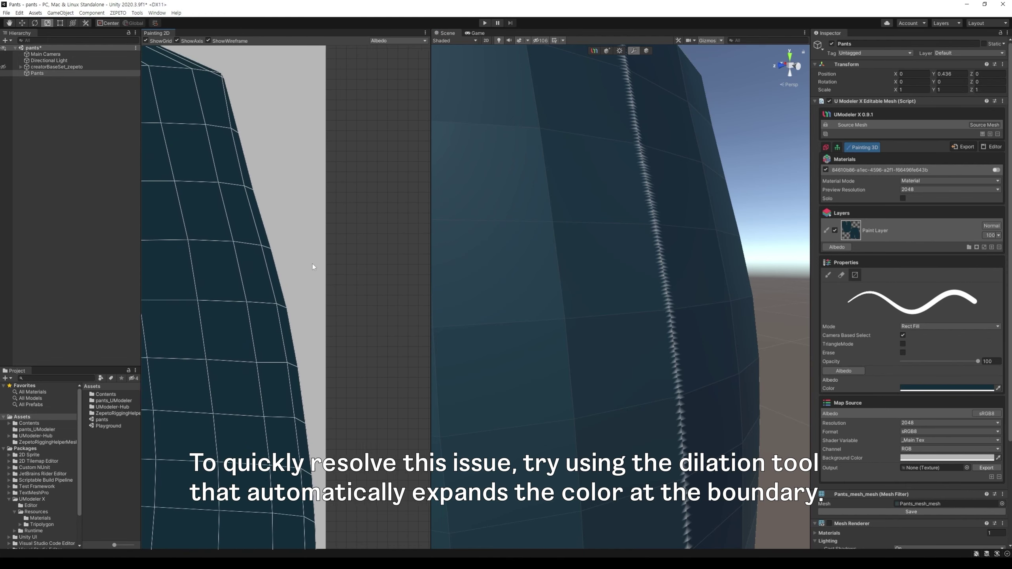
{"action": "middle_click_drag", "start_coordinate": [312, 265], "coordinate": [310, 256]}
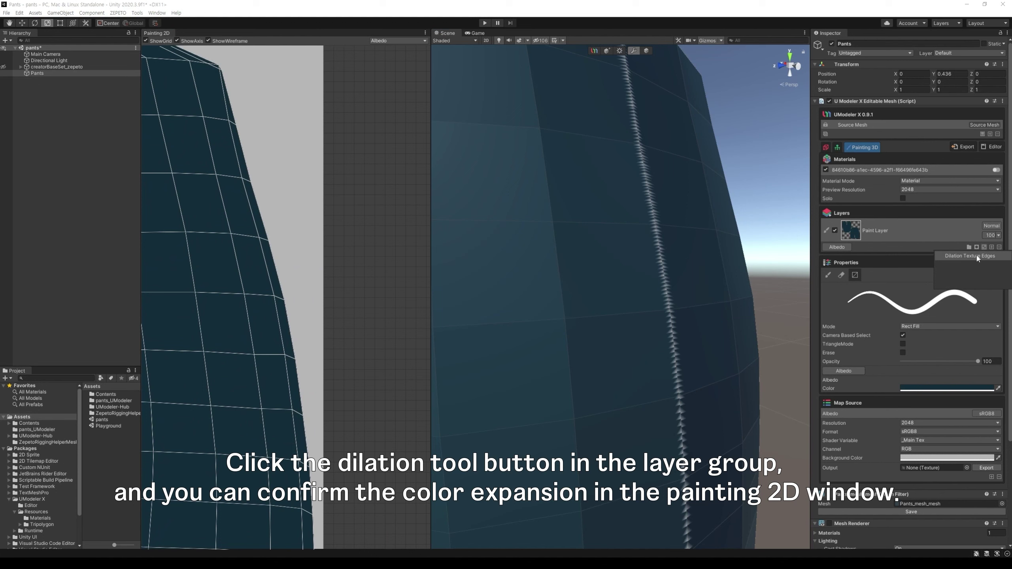
{"action": "left_click", "coordinate": [976, 251]}
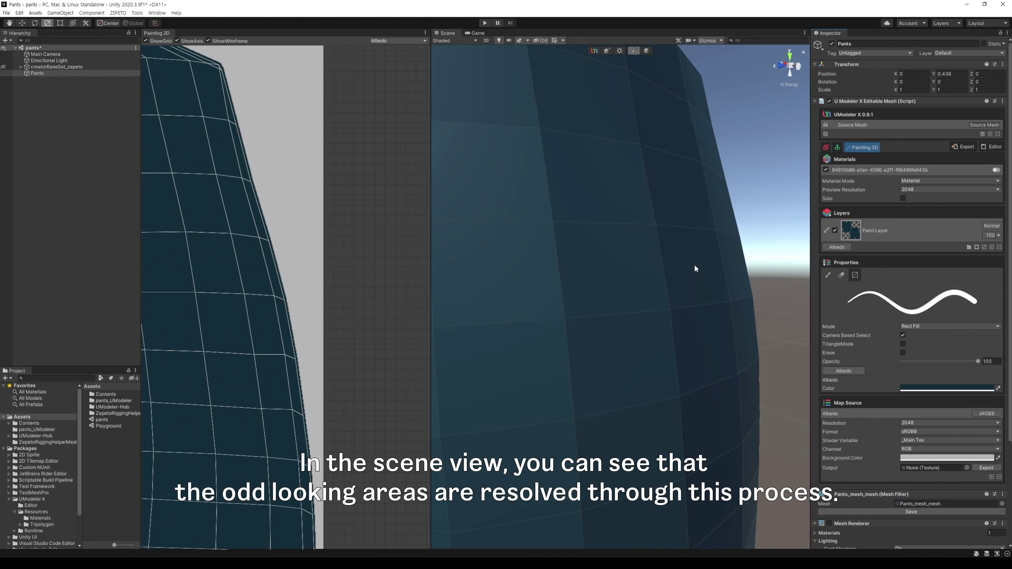
Examine the side seam up close and the whole shorts model for colour artifacts at the UV boundary.
{"action": "scroll", "coordinate": [692, 282], "scroll_direction": "down", "scroll_amount": 10}
{"action": "scroll", "coordinate": [689, 282], "scroll_direction": "up", "scroll_amount": 10}
{"action": "scroll", "coordinate": [690, 282], "scroll_direction": "down", "scroll_amount": 8}
{"action": "middle_click_drag", "start_coordinate": [690, 282], "coordinate": [712, 275]}
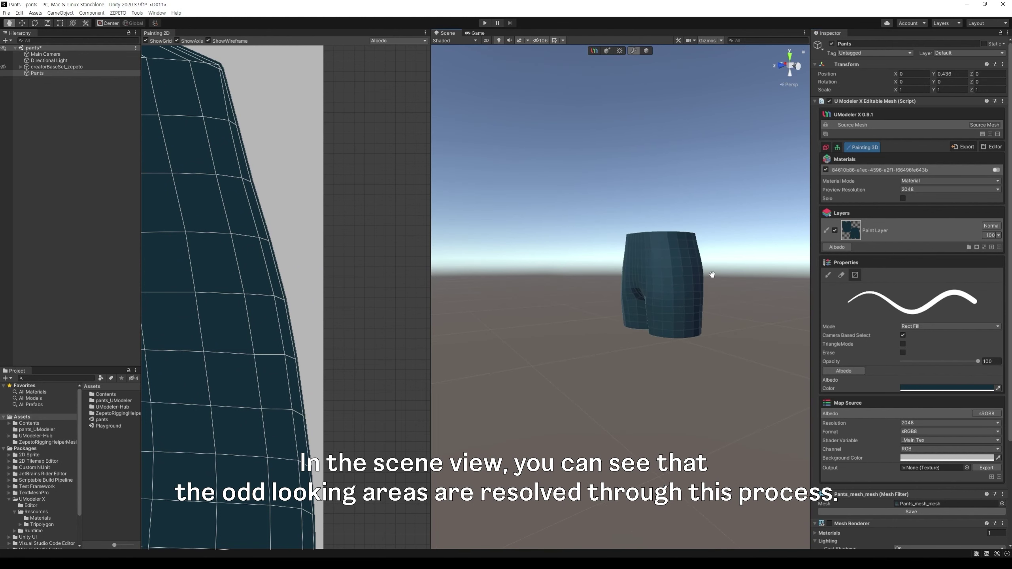
{"action": "left_click_drag", "start_coordinate": [711, 275], "coordinate": [671, 300], "text": "alt"}
{"action": "key", "text": "r"}
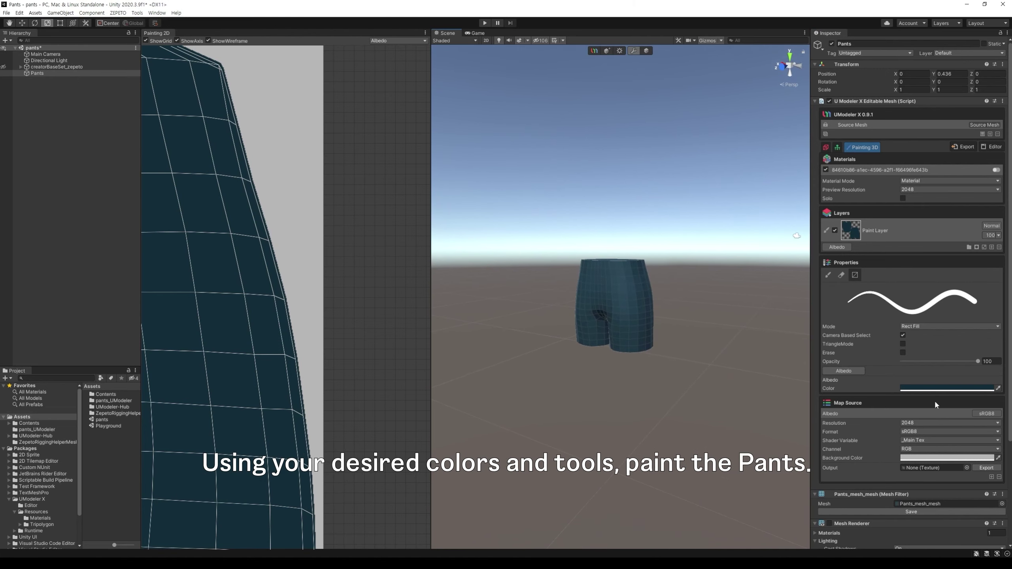
{"action": "scroll", "coordinate": [244, 332], "scroll_direction": "down", "scroll_amount": 5}
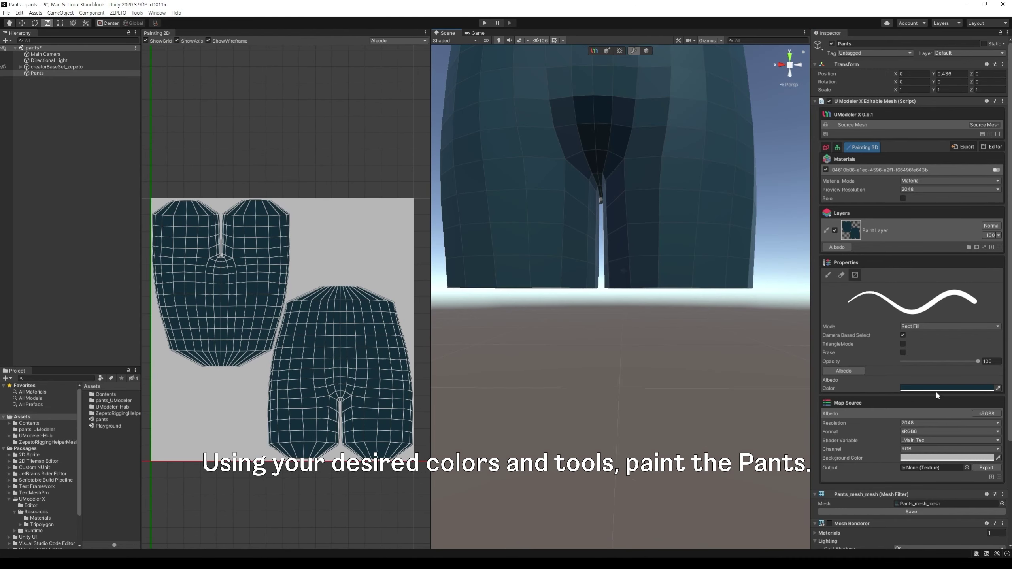
Change the fill colour to light grey and Rect Fill the lowest row of front faces on both legs as a hem band.
{"action": "left_click", "coordinate": [948, 388]}
{"action": "left_click_drag", "start_coordinate": [945, 418], "coordinate": [935, 423]}
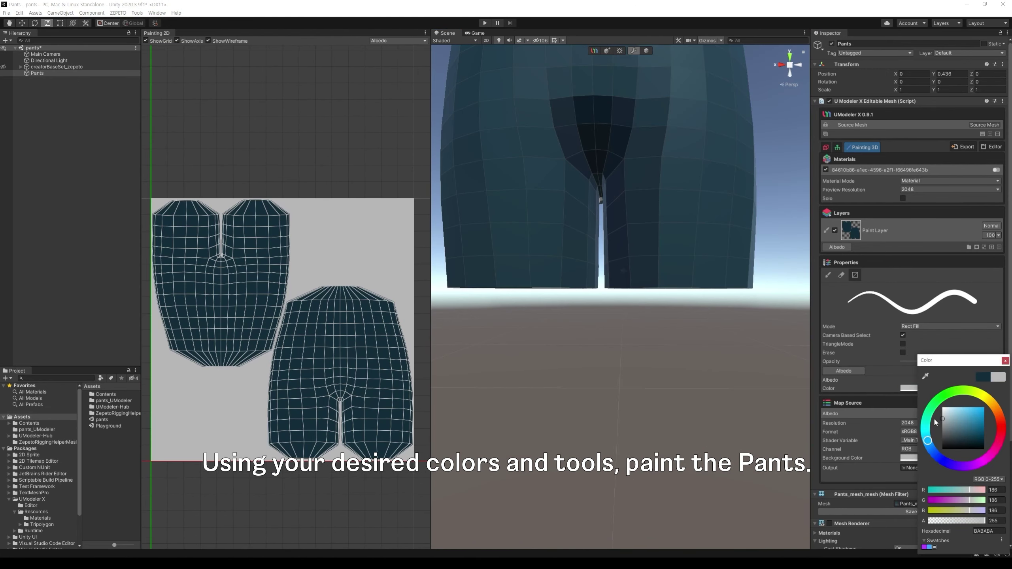
{"action": "left_click", "coordinate": [1005, 361]}
{"action": "left_click_drag", "start_coordinate": [717, 328], "coordinate": [719, 331], "text": "alt"}
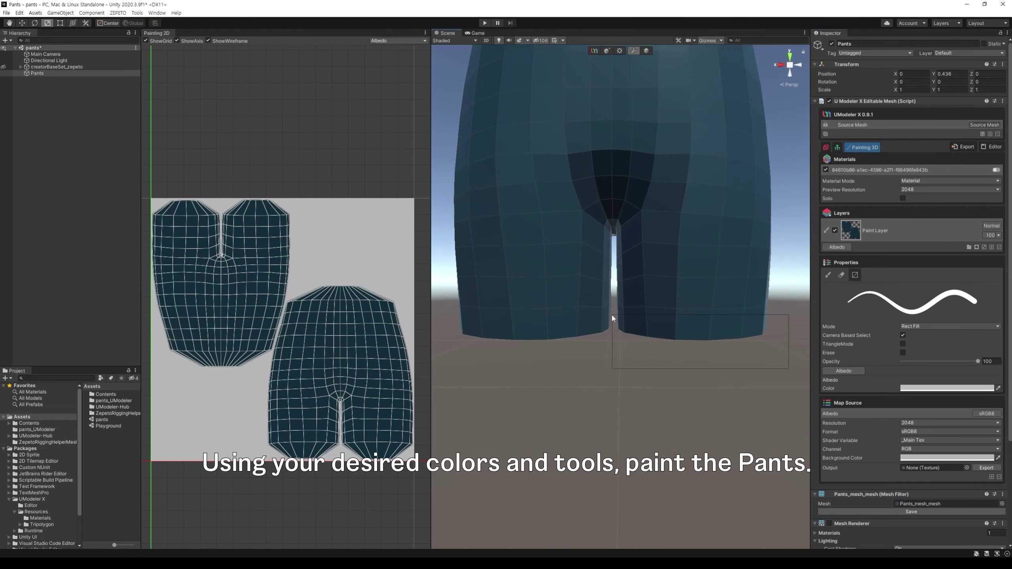
{"action": "left_click_drag", "start_coordinate": [612, 318], "coordinate": [615, 321]}
{"action": "left_click_drag", "start_coordinate": [609, 374], "coordinate": [457, 323]}
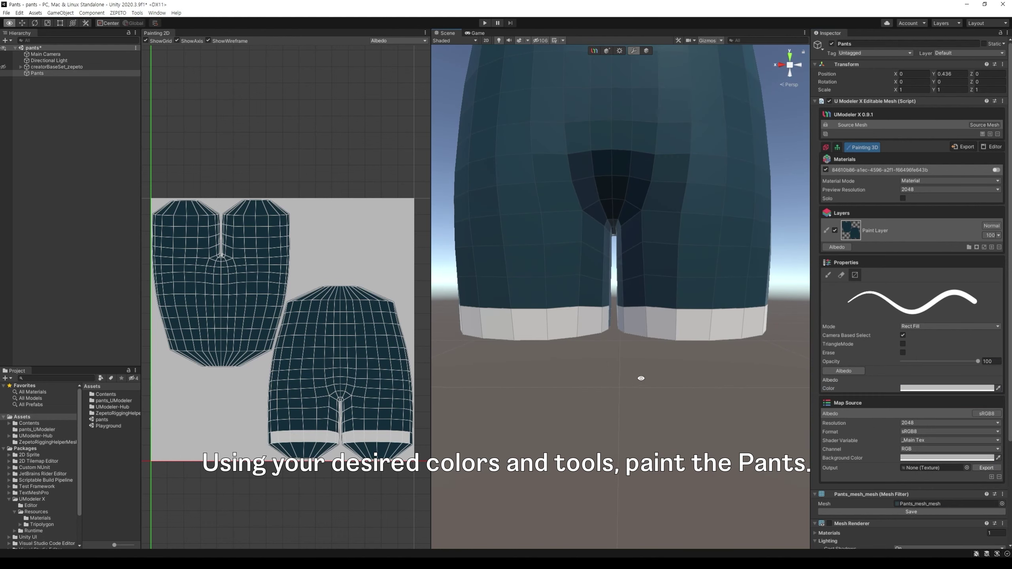
Rect Fill the lowest row of side and back faces on both legs with light grey, continuing the hem band around.
{"action": "left_click_drag", "start_coordinate": [640, 378], "coordinate": [612, 361], "text": "alt"}
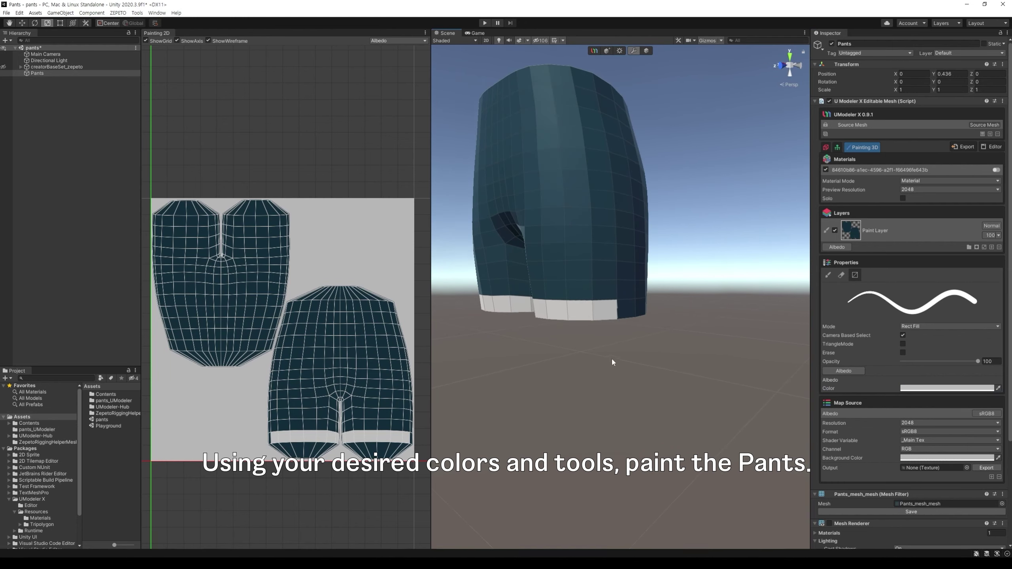
{"action": "left_click_drag", "start_coordinate": [612, 324], "coordinate": [612, 322]}
{"action": "mouse_move", "coordinate": [657, 345]}
{"action": "left_mouse_down", "text": "alt"}
{"action": "mouse_move", "coordinate": [547, 345]}
{"action": "mouse_move", "coordinate": [722, 371]}
{"action": "mouse_move", "coordinate": [571, 378]}
{"action": "mouse_move", "coordinate": [605, 361]}
{"action": "left_mouse_up", "text": "alt"}
{"action": "scroll", "coordinate": [594, 379], "scroll_direction": "up", "scroll_amount": 6}
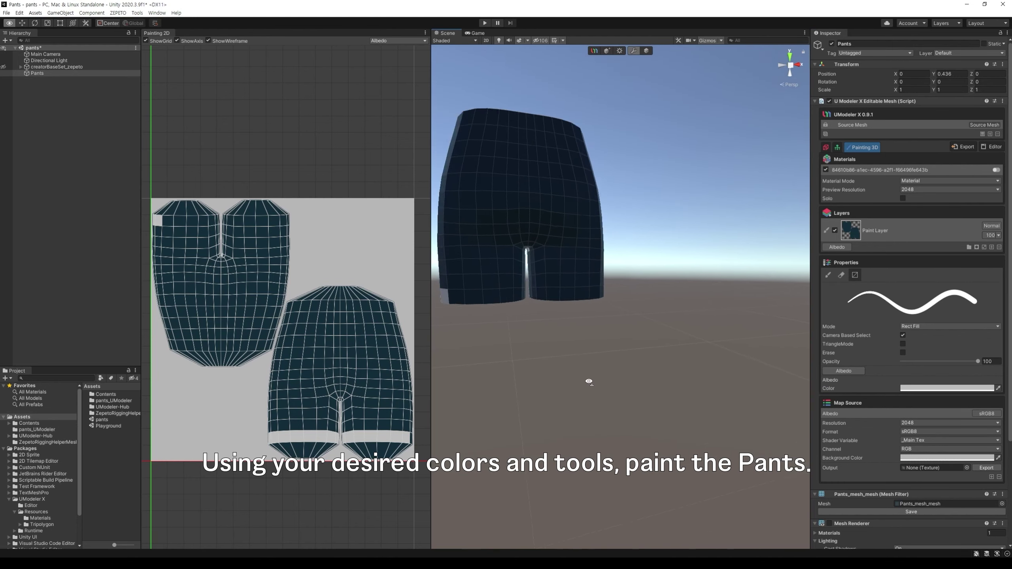
{"action": "mouse_move", "coordinate": [746, 375]}
{"action": "left_mouse_down"}
{"action": "mouse_move", "coordinate": [653, 360]}
{"action": "mouse_move", "coordinate": [491, 305]}
{"action": "left_mouse_up"}
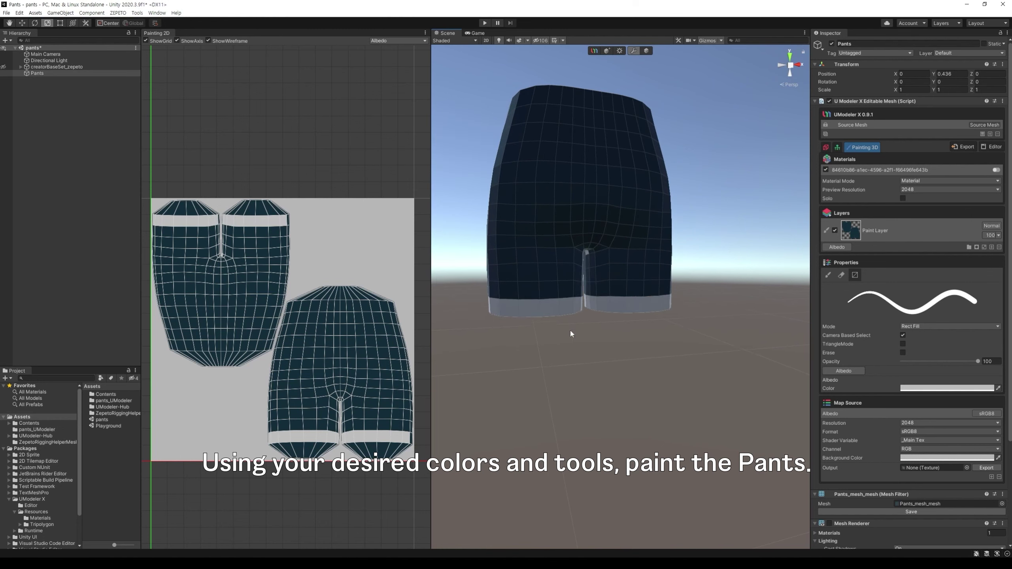
{"action": "left_click_drag", "start_coordinate": [570, 329], "coordinate": [556, 351], "text": "alt"}
{"action": "mouse_move", "coordinate": [678, 350]}
{"action": "left_mouse_down"}
{"action": "mouse_move", "coordinate": [575, 309]}
{"action": "mouse_move", "coordinate": [570, 296]}
{"action": "left_mouse_up"}
Rect Fill the leg-opening faces below the hem on both UV islands with light grey.
{"action": "mouse_move", "coordinate": [591, 353]}
{"action": "left_mouse_down", "text": "alt"}
{"action": "mouse_move", "coordinate": [610, 326]}
{"action": "mouse_move", "coordinate": [618, 266]}
{"action": "mouse_move", "coordinate": [398, 482]}
{"action": "mouse_move", "coordinate": [270, 442]}
{"action": "left_mouse_up", "text": "alt"}
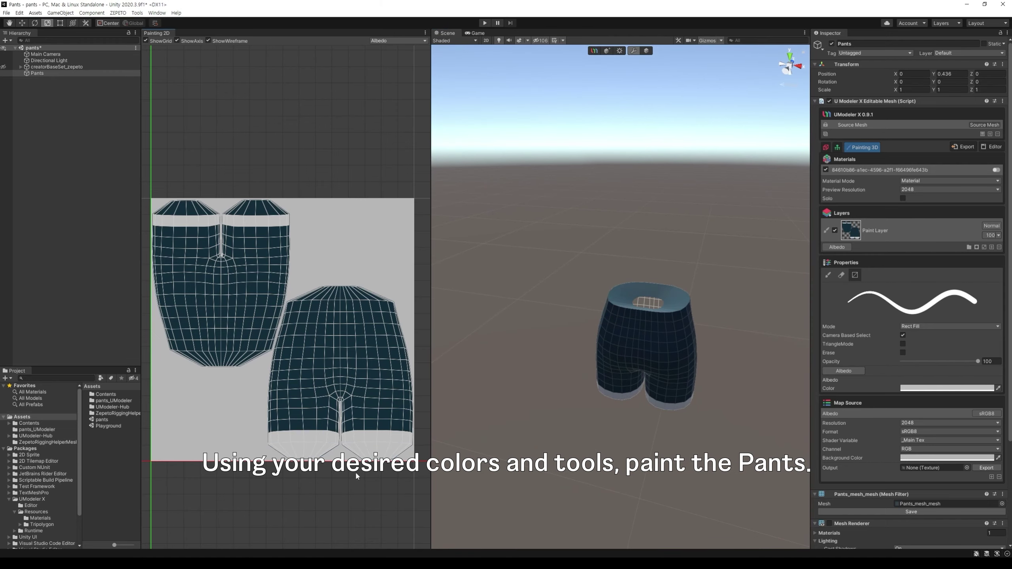
{"action": "left_click_drag", "start_coordinate": [153, 182], "coordinate": [296, 220]}
{"action": "left_click_drag", "start_coordinate": [627, 375], "coordinate": [752, 364], "text": "alt"}
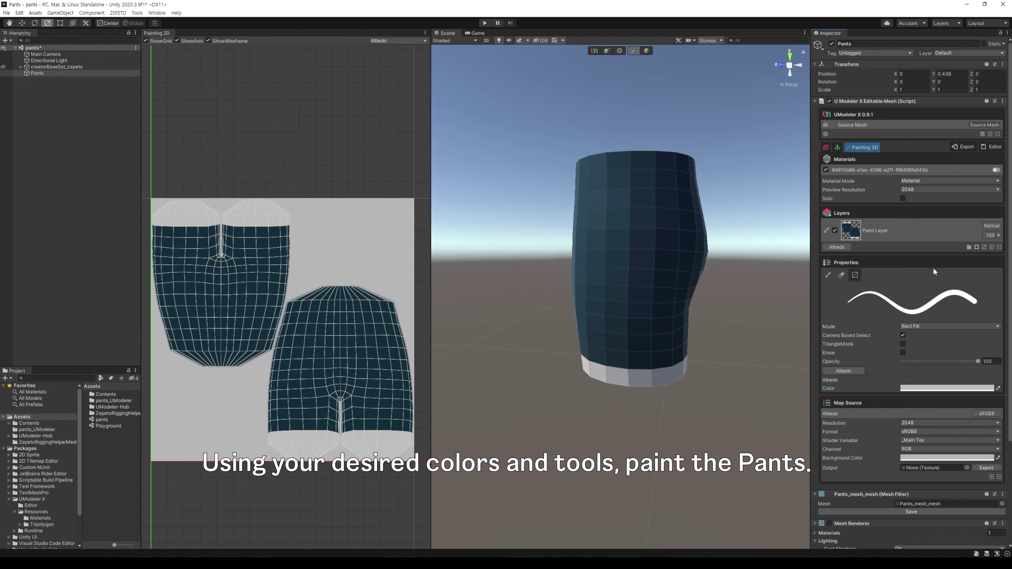
Add a Sticker Layer above the Paint Layer and assign the logowhite image as its Albedo texture.
{"action": "left_click_drag", "start_coordinate": [677, 442], "coordinate": [605, 434], "text": "alt"}
{"action": "scroll", "coordinate": [658, 428], "scroll_direction": "up", "scroll_amount": 6}
{"action": "scroll", "coordinate": [622, 434], "scroll_direction": "up", "scroll_amount": 3}
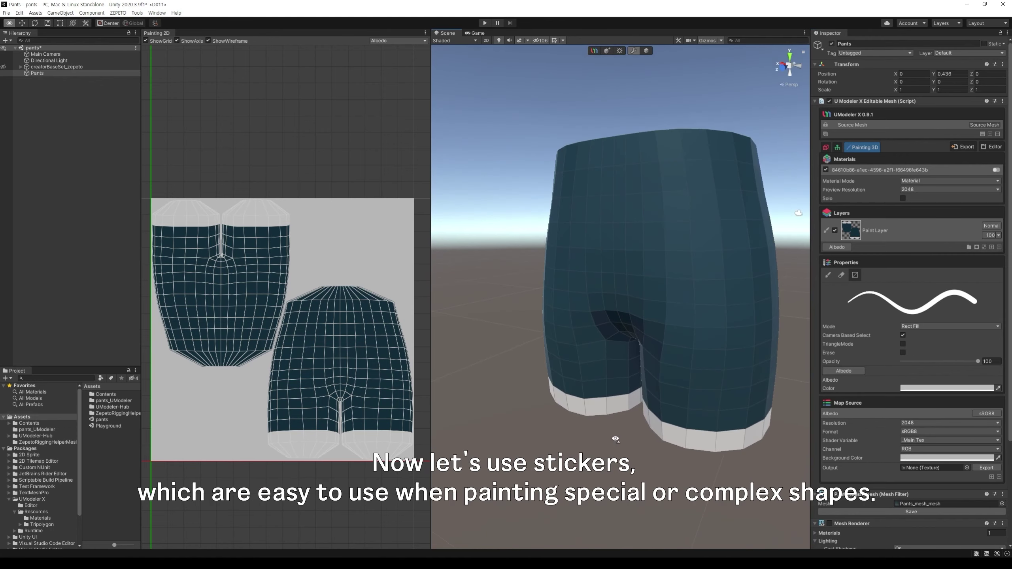
{"action": "middle_click_drag", "start_coordinate": [648, 436], "coordinate": [610, 409]}
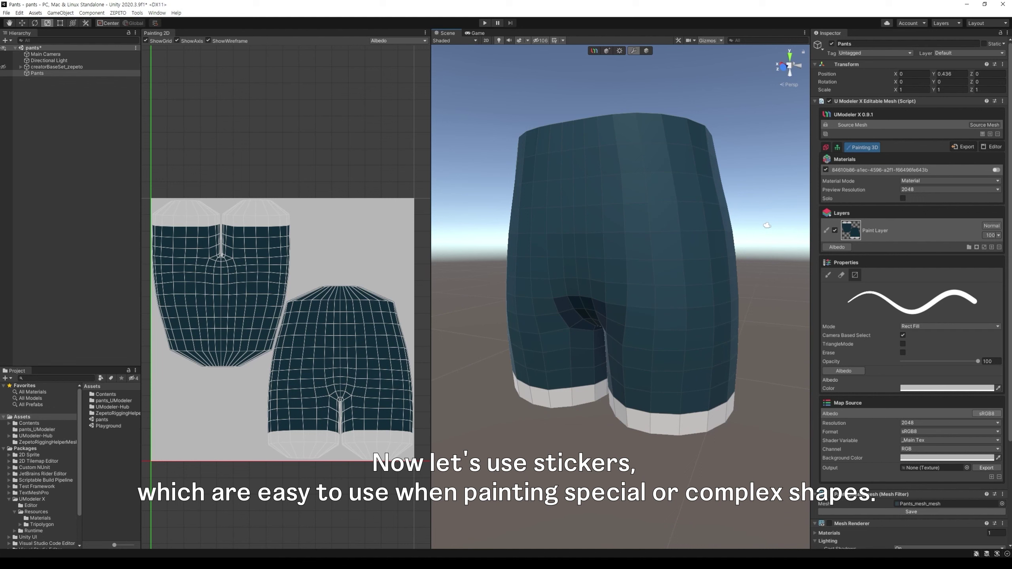
{"action": "middle_click_drag", "start_coordinate": [766, 226], "coordinate": [773, 281]}
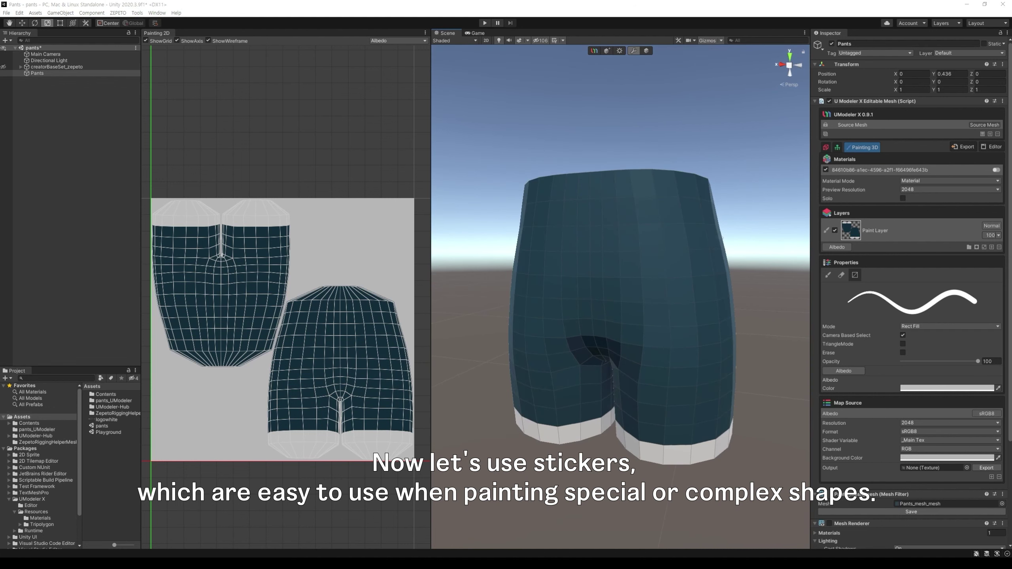
{"action": "left_click", "coordinate": [992, 247]}
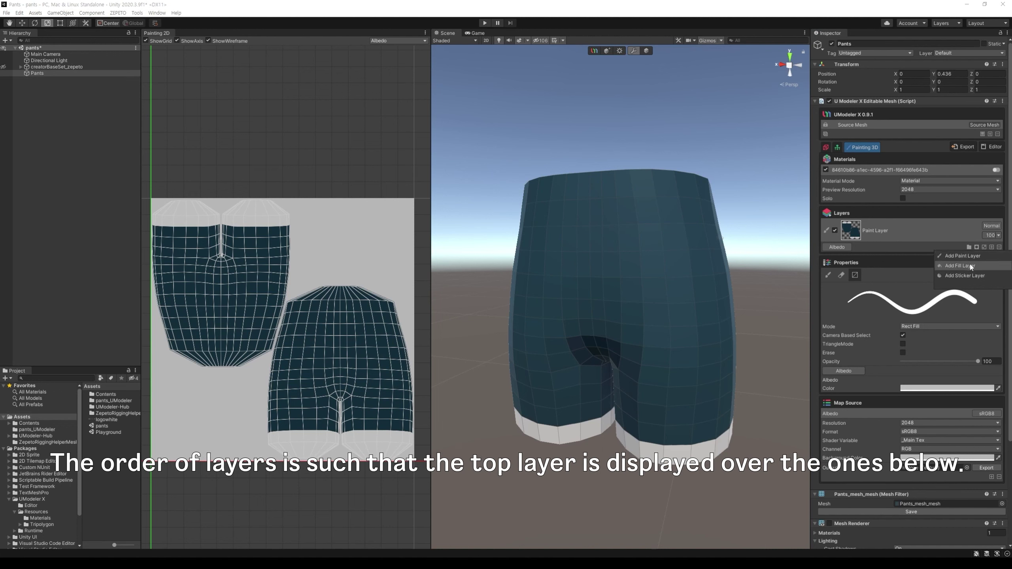
{"action": "left_click", "coordinate": [965, 275]}
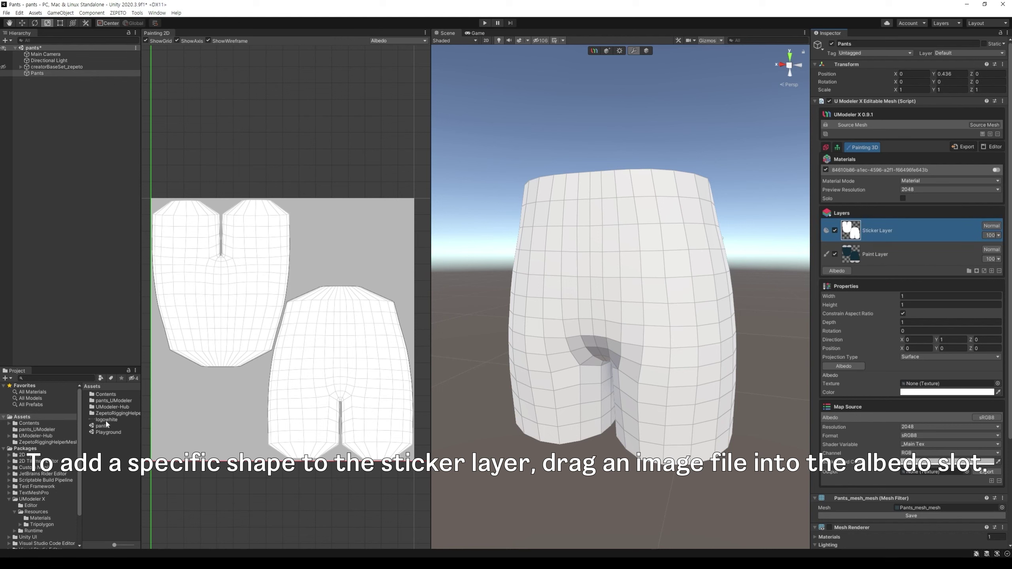
{"action": "left_click_drag", "start_coordinate": [106, 421], "coordinate": [930, 387]}
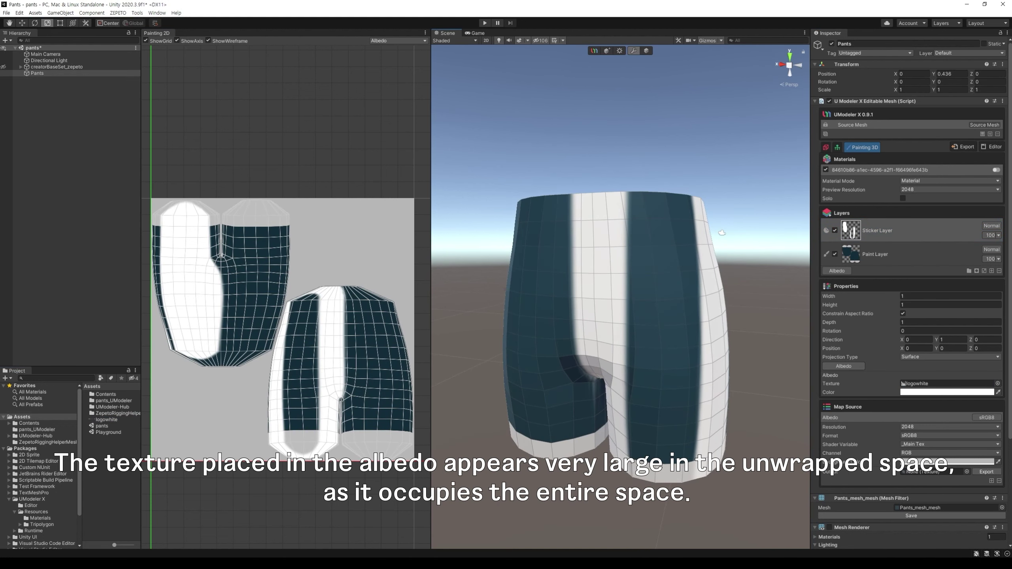
Shrink the sticker, turn it upright and stamp the logo on the front of the wearer's left leg, just above the hem.
{"action": "left_click", "coordinate": [958, 237]}
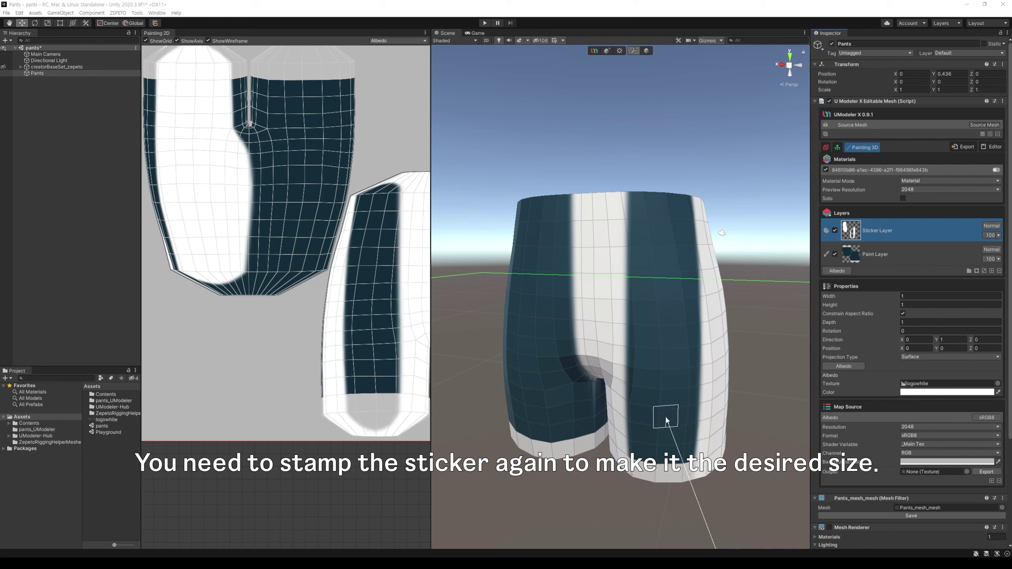
{"action": "left_click_drag", "start_coordinate": [665, 417], "coordinate": [666, 378], "text": "ctrl"}
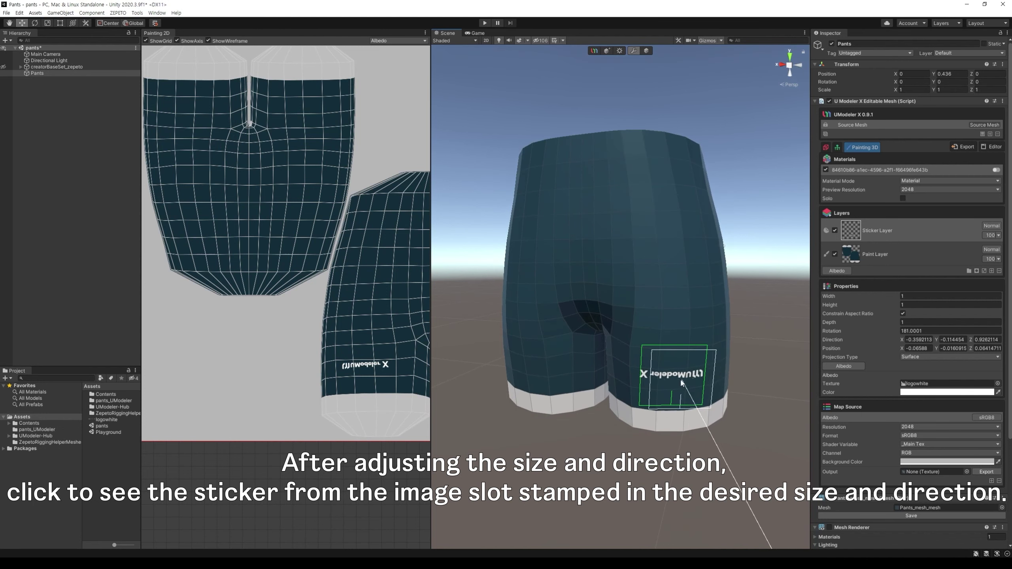
{"action": "left_click_drag", "start_coordinate": [680, 379], "coordinate": [642, 402], "text": "ctrl"}
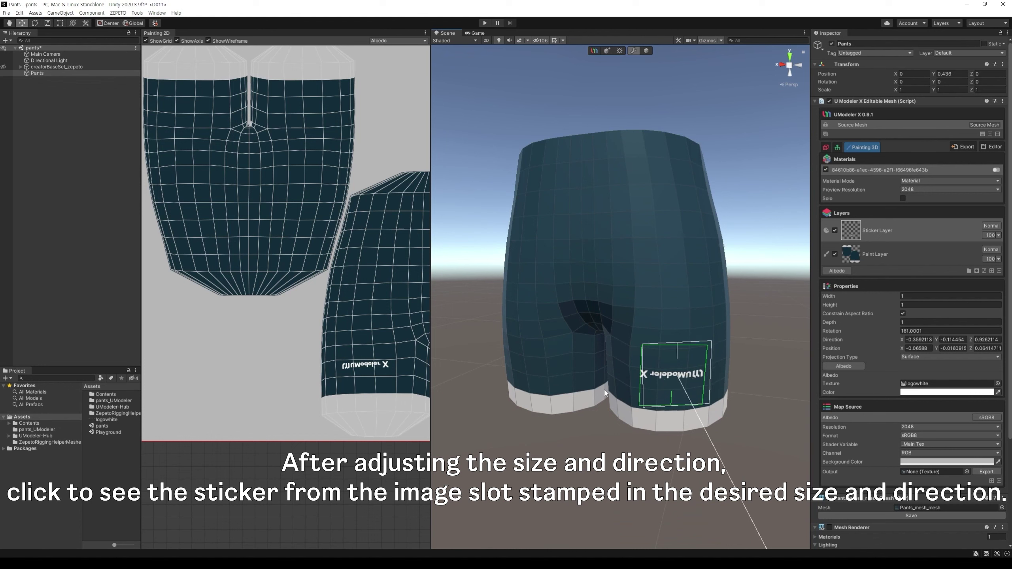
{"action": "left_click", "coordinate": [682, 403]}
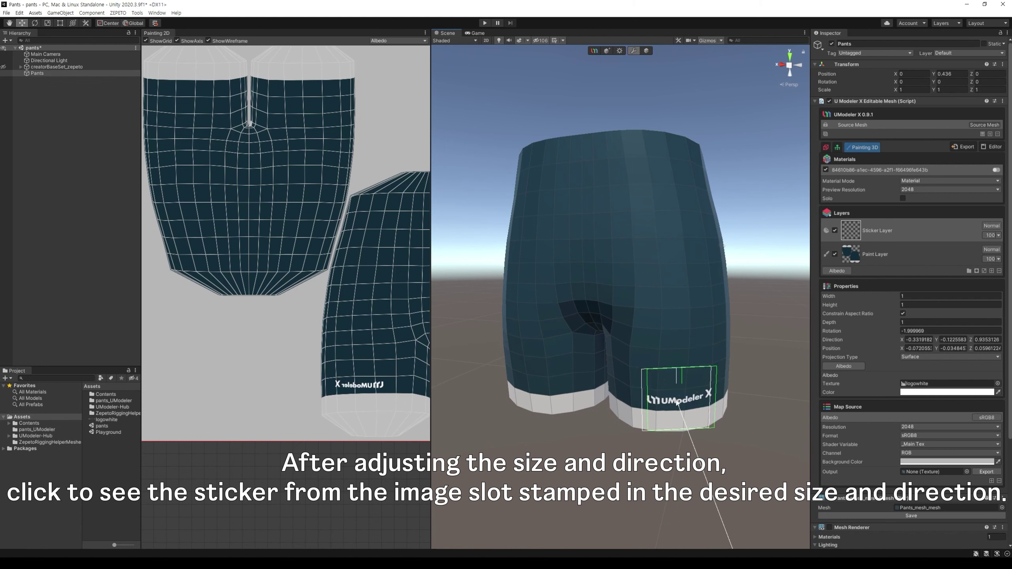
{"action": "left_click", "coordinate": [679, 402]}
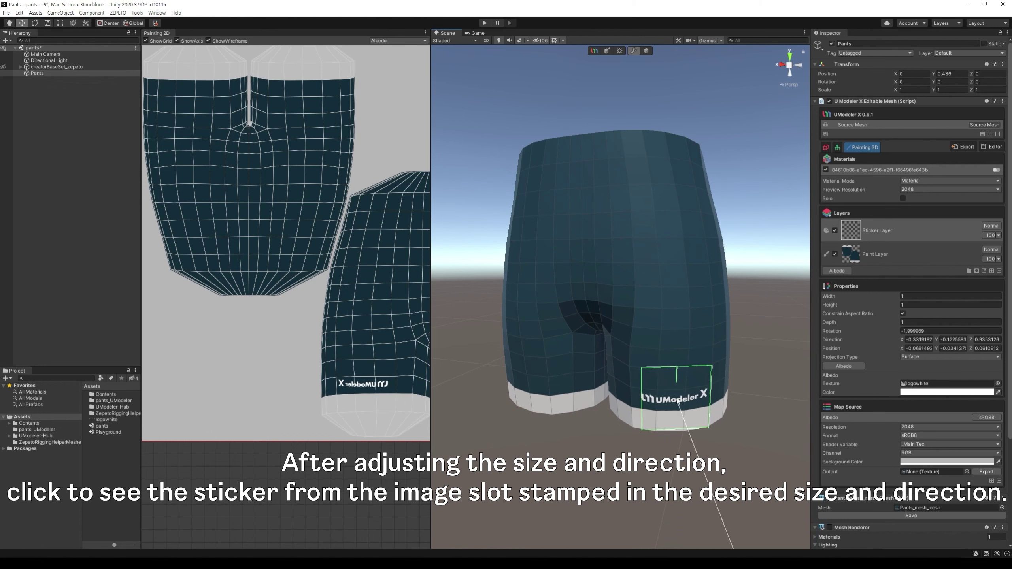
{"action": "left_click", "coordinate": [677, 402]}
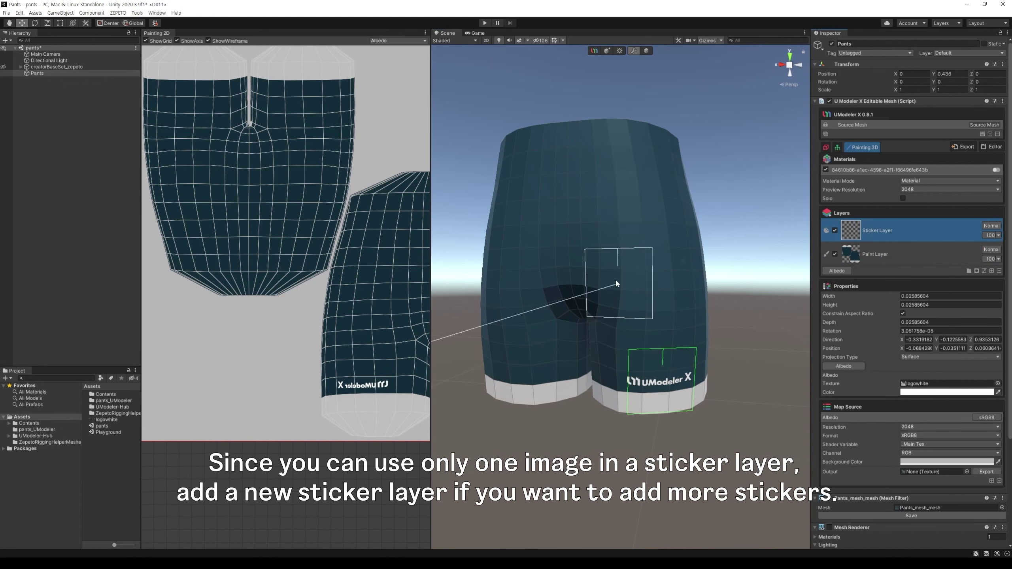
Restamp the logo on the upper front of the shorts, then back just above the hem of the wearer's left leg.
{"action": "left_click", "coordinate": [605, 241]}
{"action": "left_click", "coordinate": [647, 196]}
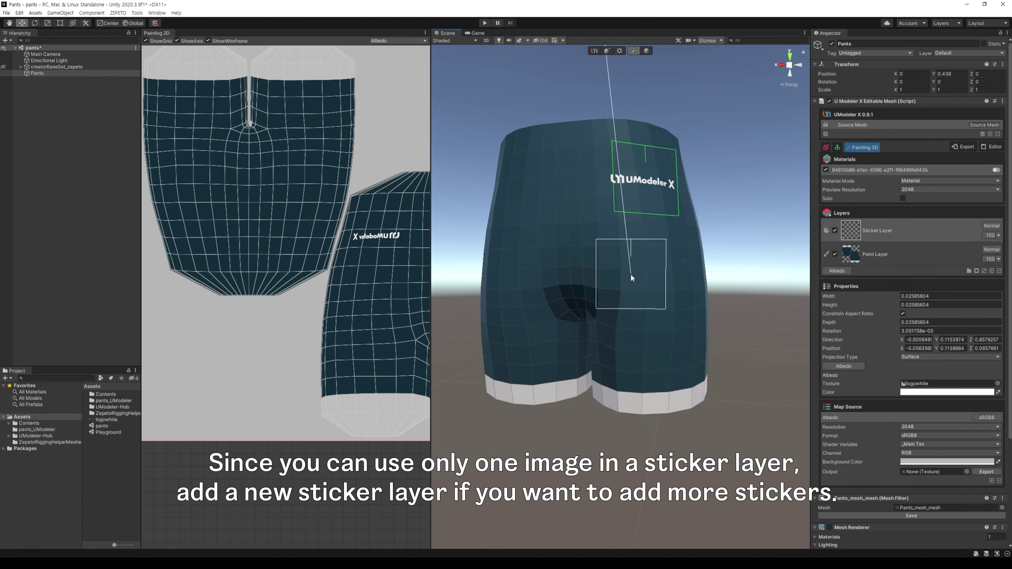
{"action": "left_click", "coordinate": [648, 351]}
{"action": "left_click_drag", "start_coordinate": [649, 352], "coordinate": [656, 385]}
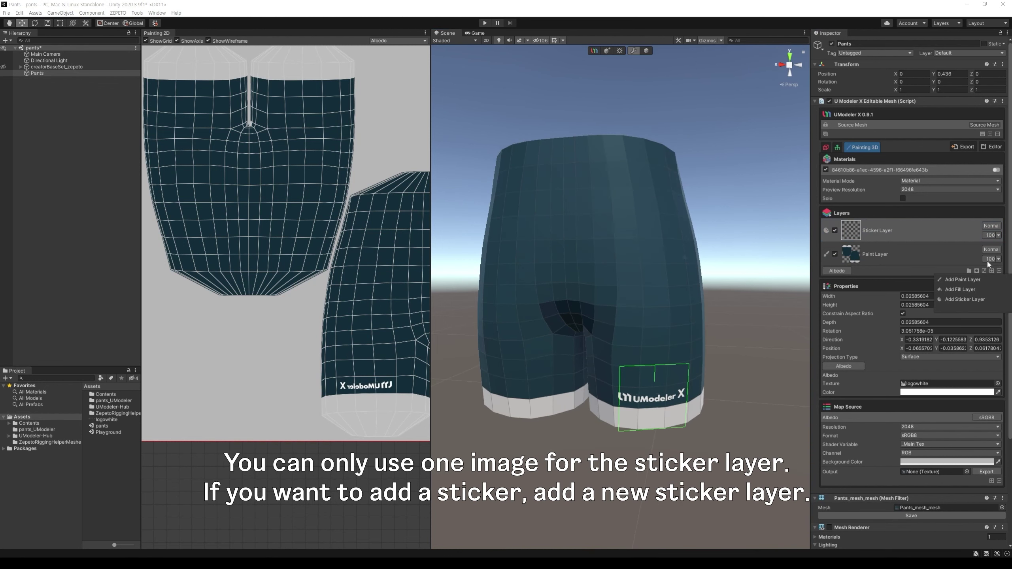
Add a second Sticker Layer, stamp it on the front of the shorts and assign logowhite as its Albedo texture.
{"action": "left_click", "coordinate": [992, 271]}
{"action": "left_click", "coordinate": [971, 300]}
{"action": "left_click", "coordinate": [624, 266]}
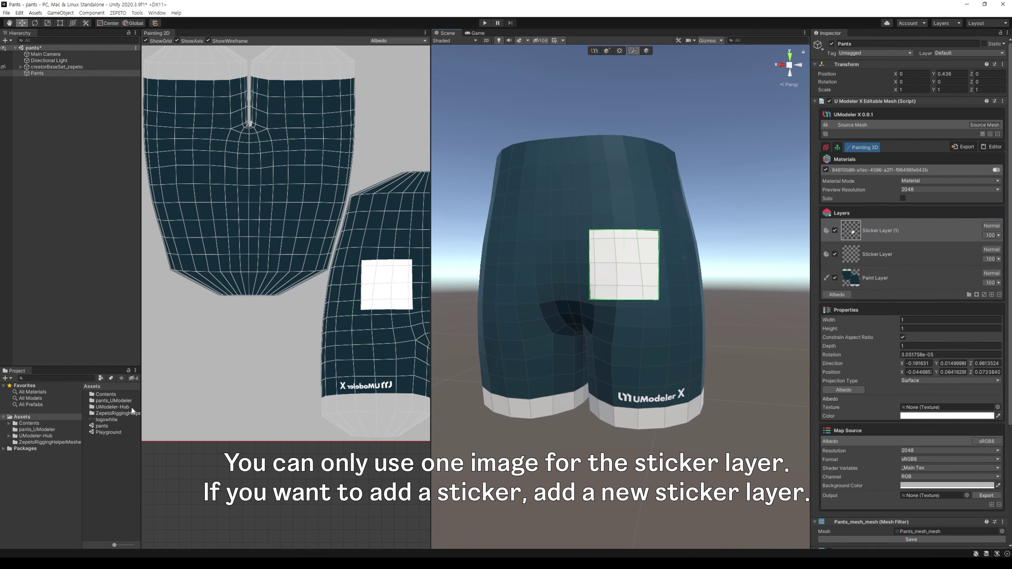
{"action": "left_click_drag", "start_coordinate": [113, 419], "coordinate": [923, 409]}
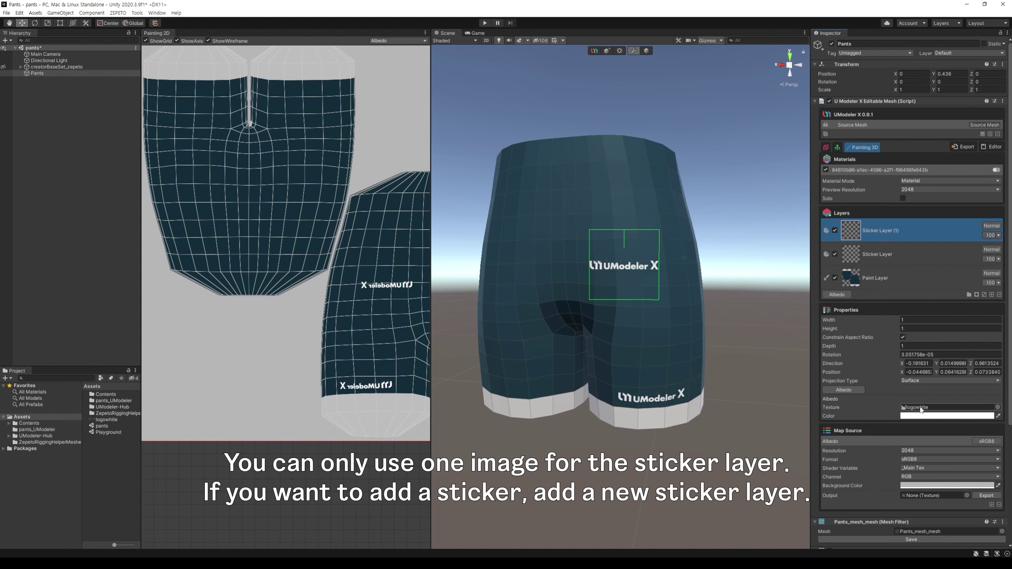
Restamp the second logo at several spots across the front, ending beside the crotch on the wearer's left.
{"action": "left_click", "coordinate": [585, 219]}
{"action": "left_click", "coordinate": [639, 242]}
{"action": "left_click", "coordinate": [543, 265]}
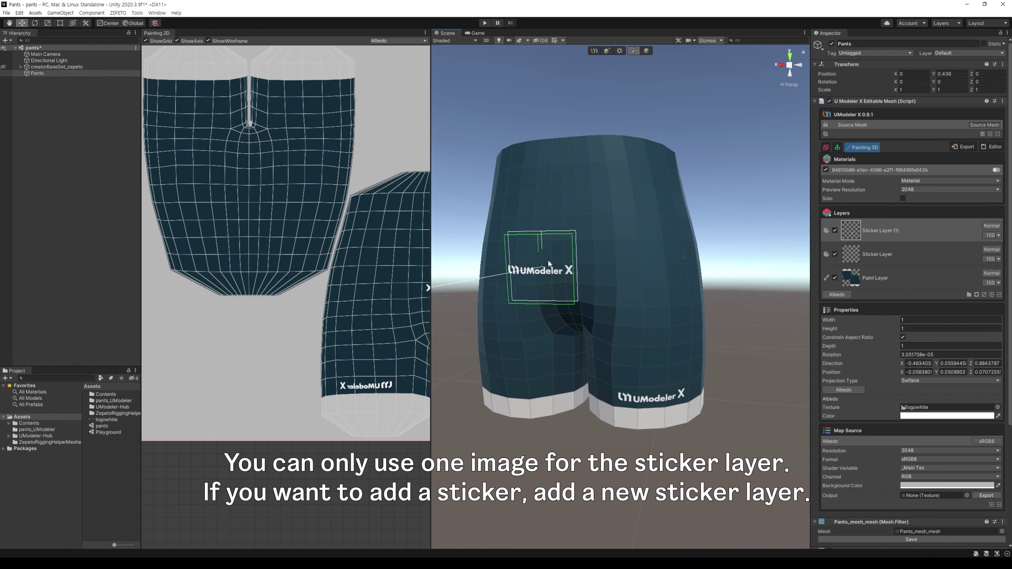
{"action": "left_click", "coordinate": [572, 204]}
{"action": "left_click_drag", "start_coordinate": [634, 231], "coordinate": [638, 288]}
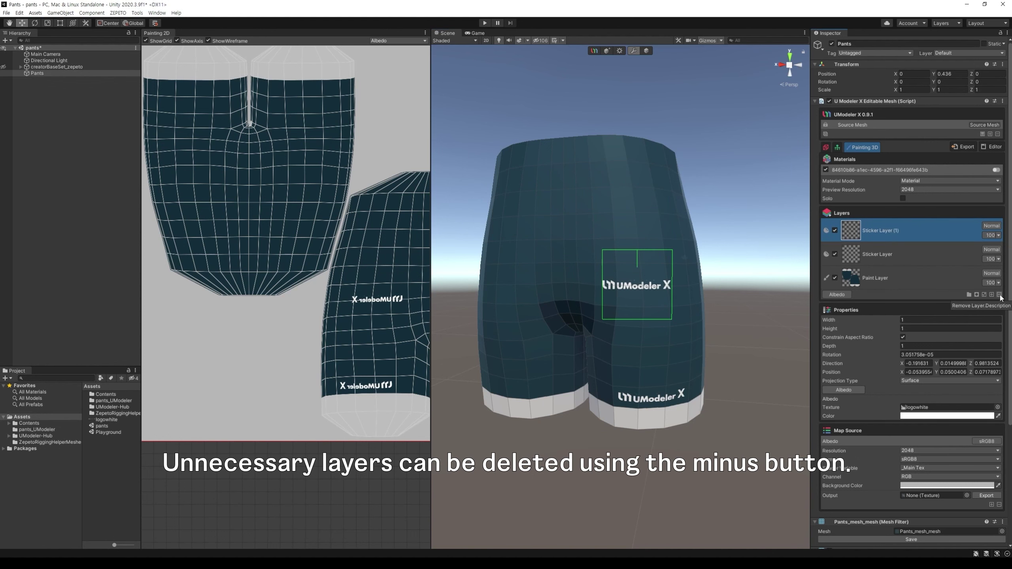
Remove the second sticker layer, Sticker Layer (1), from the layer stack.
{"action": "left_click", "coordinate": [1000, 295]}
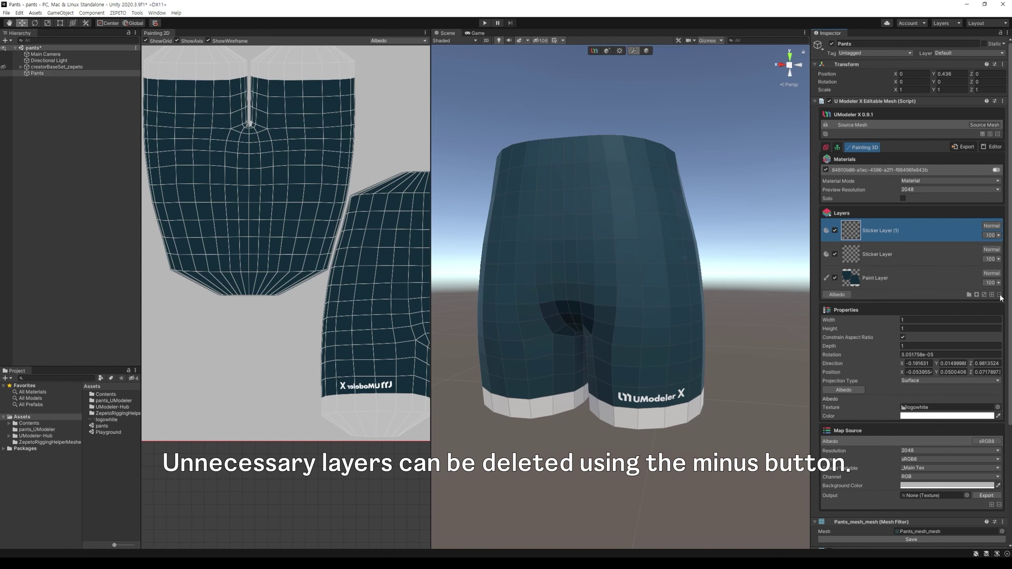
{"action": "left_click_drag", "start_coordinate": [706, 366], "coordinate": [721, 348], "text": "alt"}
{"action": "middle_click_drag", "start_coordinate": [720, 348], "coordinate": [714, 308]}
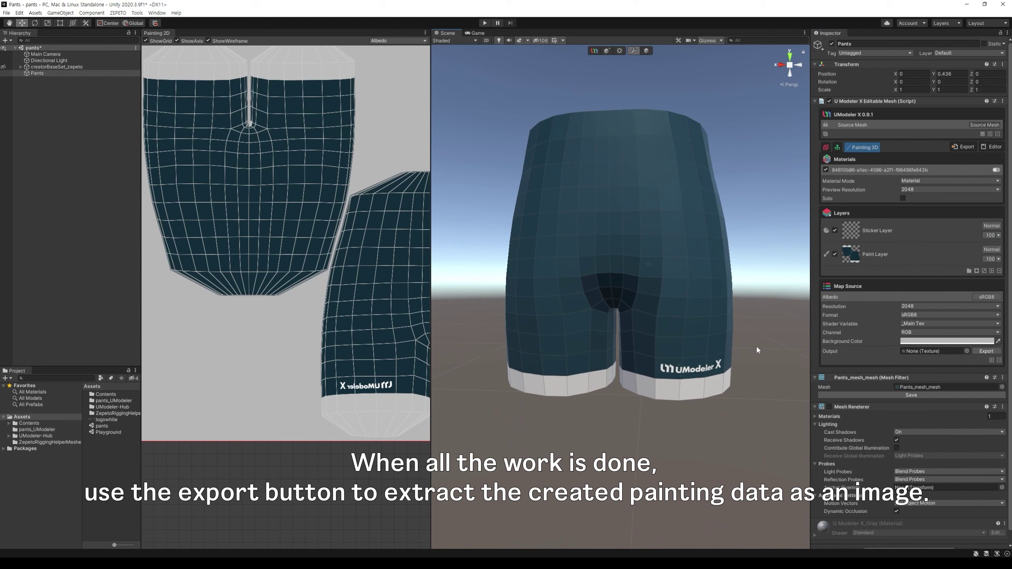
Save the scene and export the Albedo map as the PNG file Pants-Albedo in the Assets folder.
{"action": "key", "text": "ctrl+s"}
{"action": "left_click", "coordinate": [986, 351]}
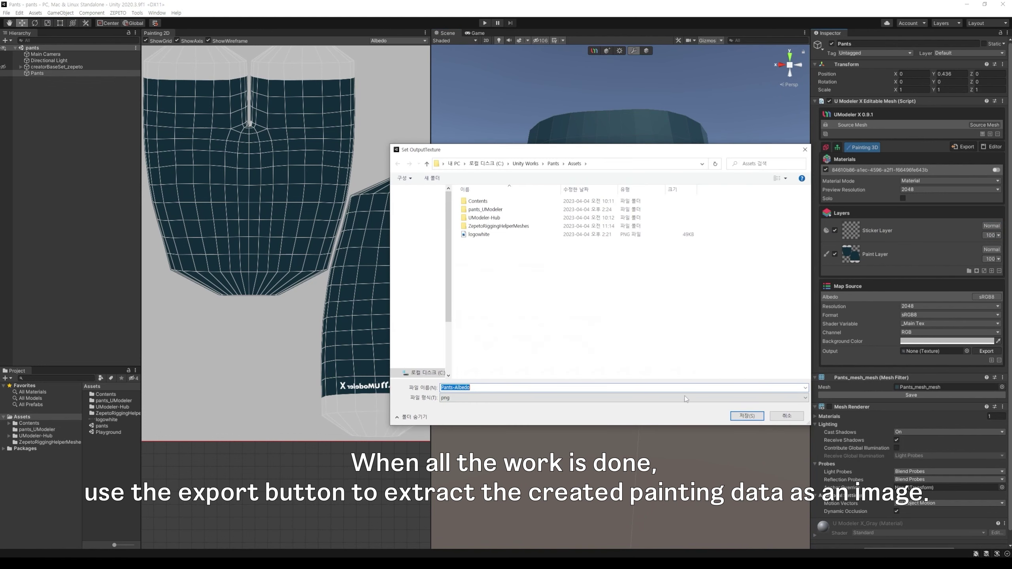
{"action": "key", "text": "Return"}
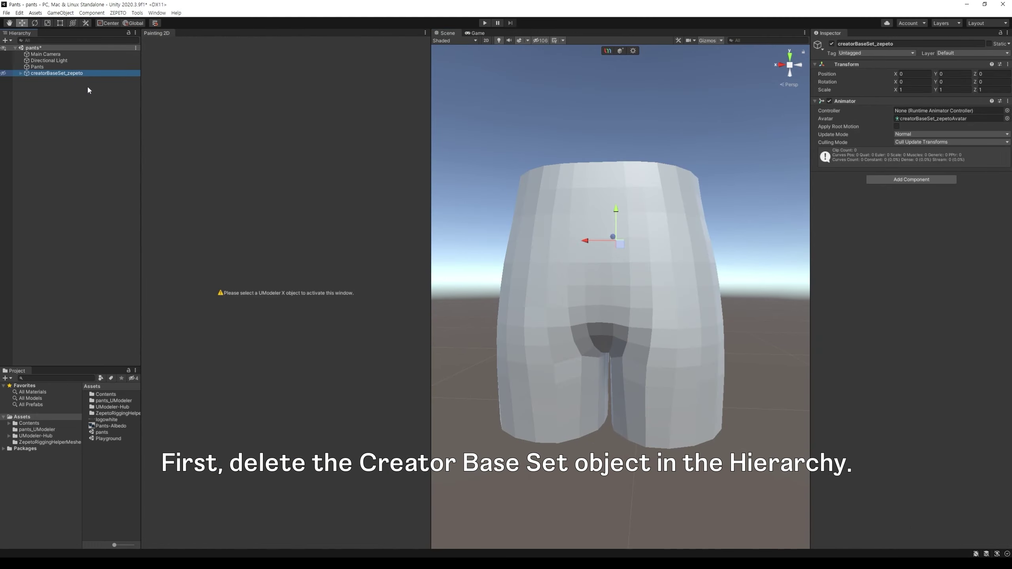
Delete the creatorBaseSet_zepeto object from the scene and close the Painting 2D window.
{"action": "key", "text": "Delete"}
{"action": "left_click_drag", "start_coordinate": [158, 32], "coordinate": [623, 368]}
{"action": "left_click", "coordinate": [765, 49]}
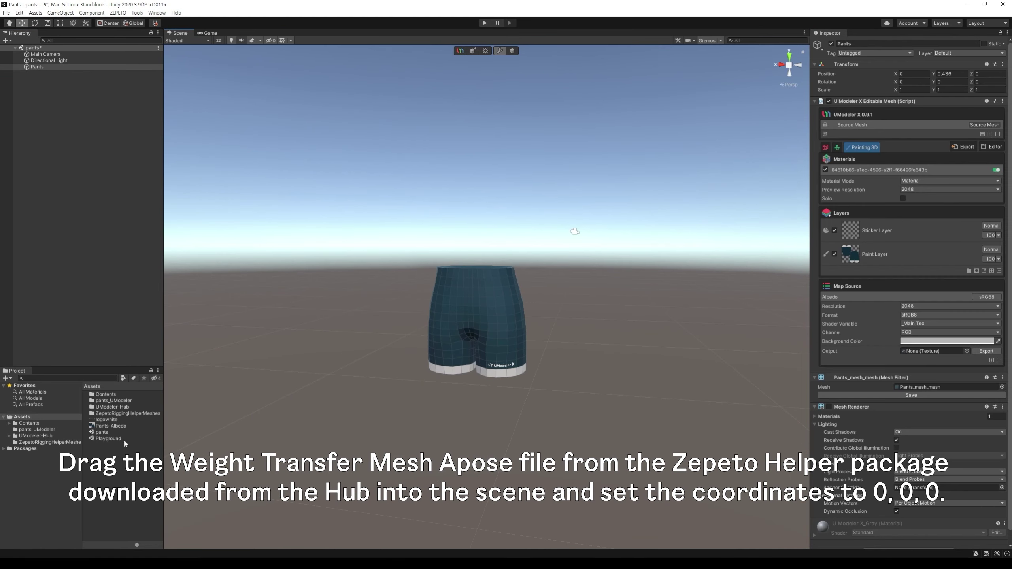
Place WeightTransferMesh_APose from the Zepeto rigging helper folder in the scene and set its position to 0, 0, 0.
{"action": "double_click", "coordinate": [122, 413]}
{"action": "left_click_drag", "start_coordinate": [132, 420], "coordinate": [335, 372]}
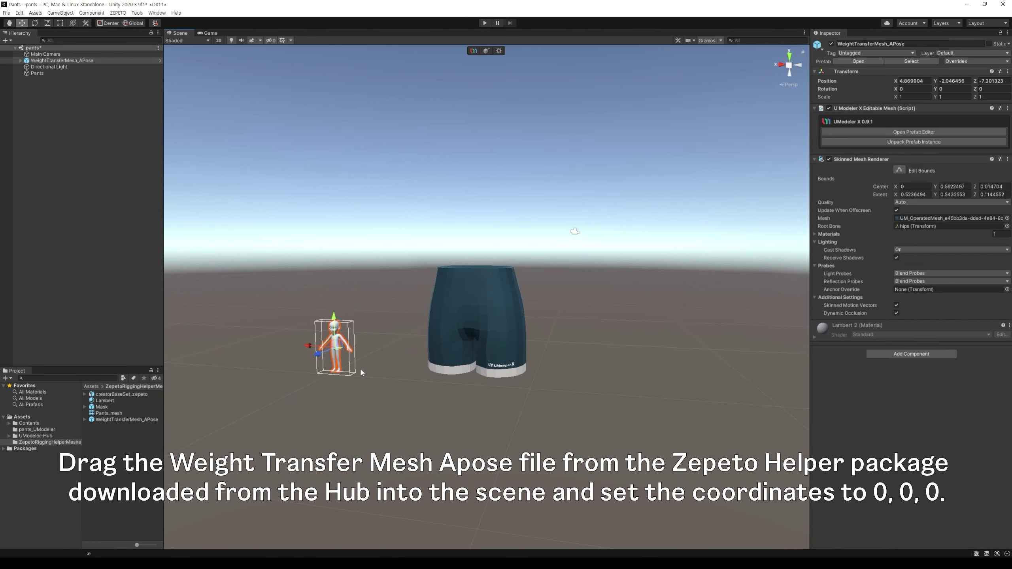
{"action": "left_click", "coordinate": [915, 82]}
{"action": "type", "text": "0"}
{"action": "left_click", "coordinate": [954, 81]}
{"action": "type", "text": "0"}
{"action": "key", "text": "Tab"}
{"action": "type", "text": "0"}
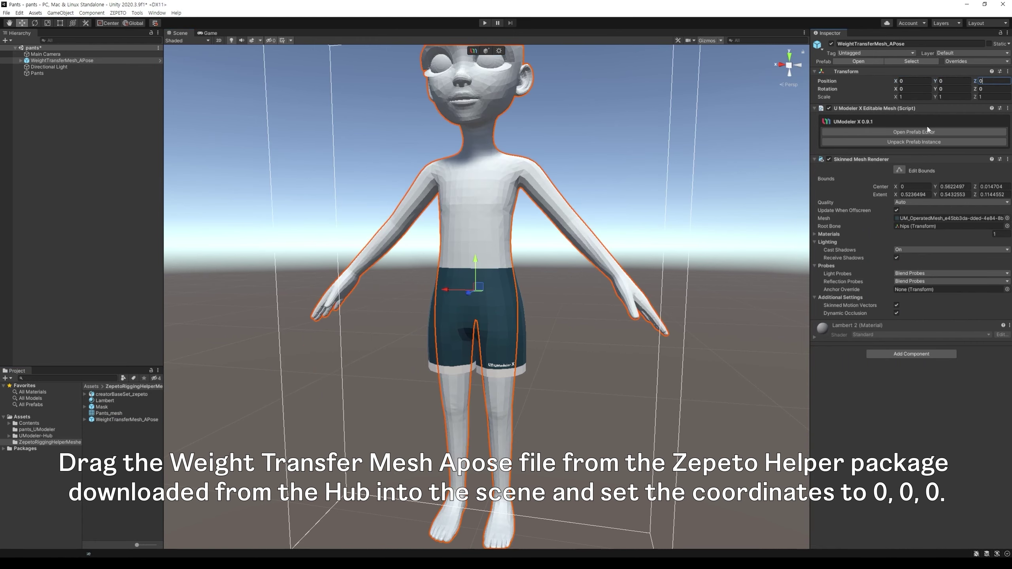
Unpack the WeightTransferMesh_APose prefab instance in the hierarchy.
{"action": "left_click_drag", "start_coordinate": [754, 343], "coordinate": [666, 373], "text": "alt"}
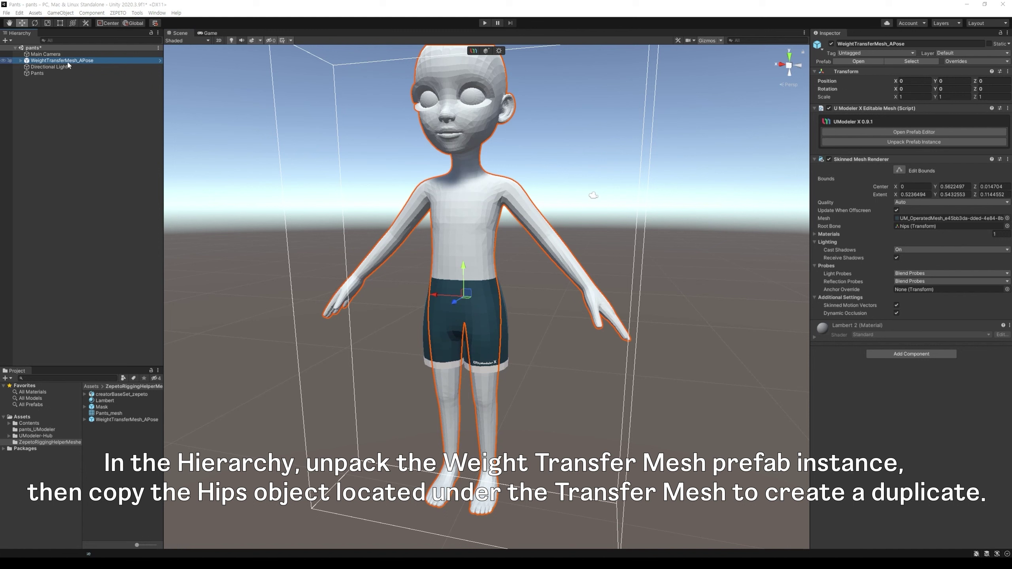
{"action": "right_click", "coordinate": [67, 60]}
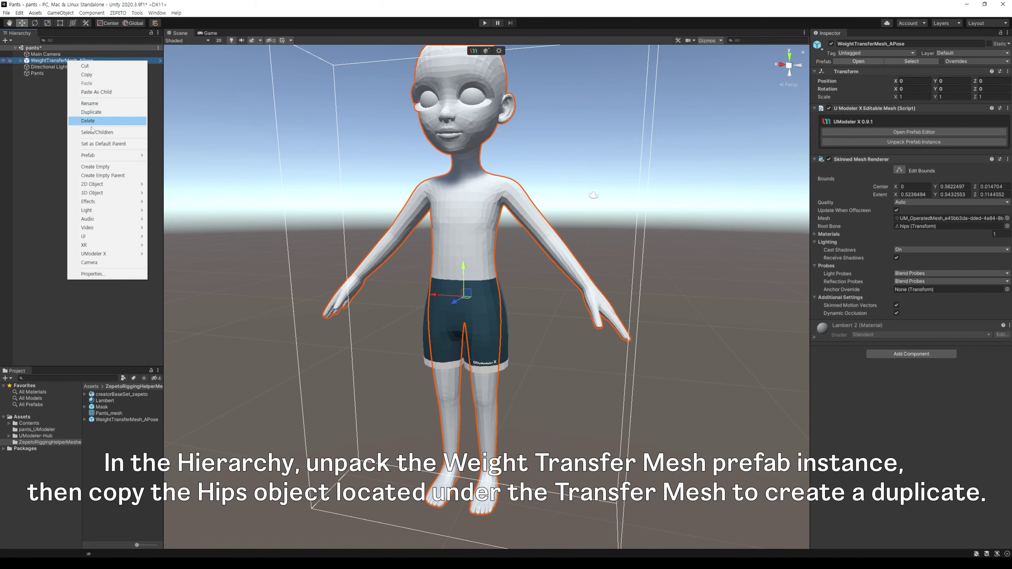
{"action": "mouse_move", "coordinate": [143, 160]}
{"action": "left_click", "coordinate": [168, 190]}
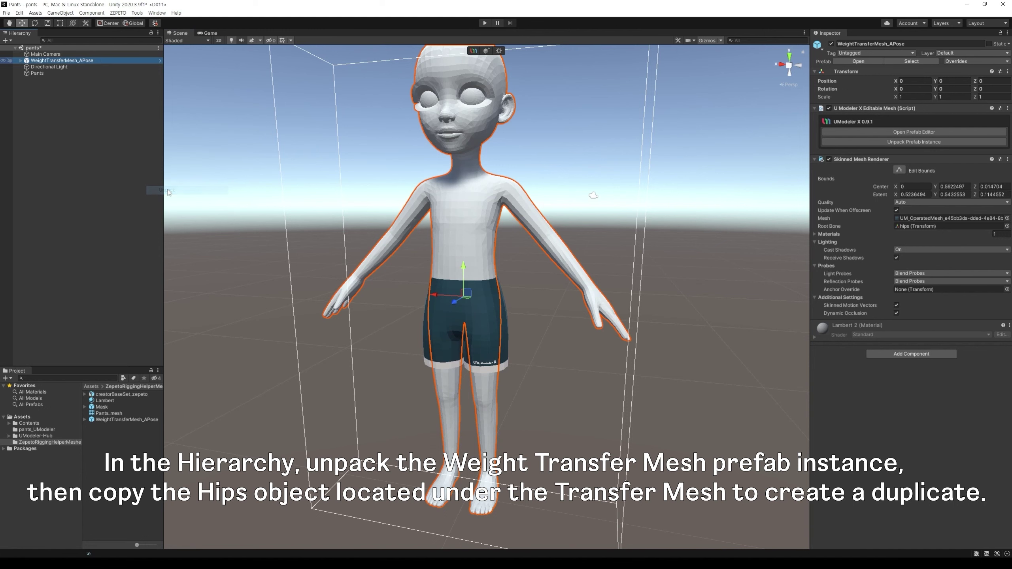
Duplicate the hips object under WeightTransferMesh_APose and move the copy to the root level of the hierarchy.
{"action": "left_click", "coordinate": [20, 60]}
{"action": "left_click", "coordinate": [44, 67]}
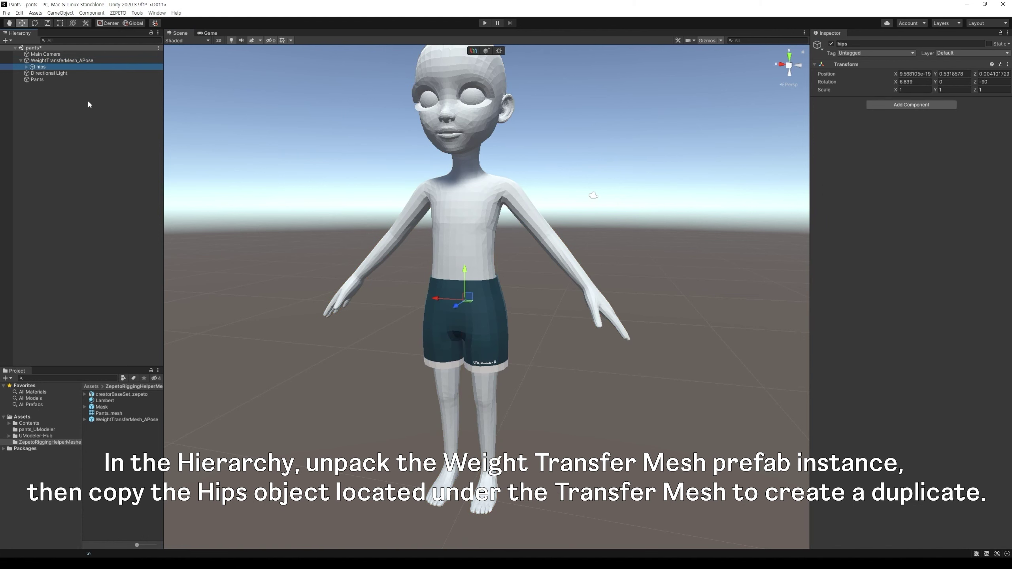
{"action": "key", "text": "ctrl+d"}
{"action": "left_click_drag", "start_coordinate": [43, 74], "coordinate": [52, 121]}
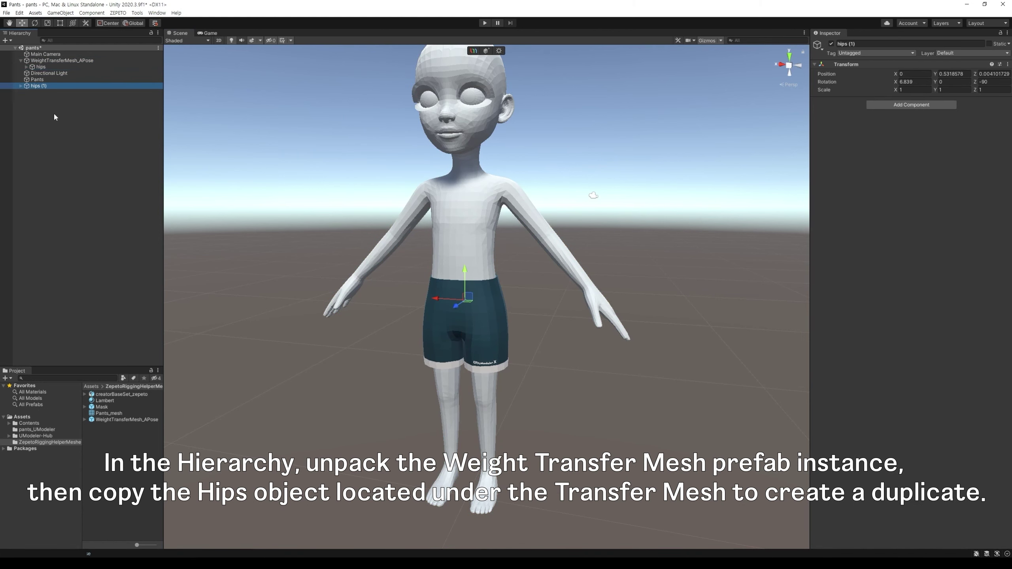
Make the copied hips object a child of Pants and rename it hips.
{"action": "left_click_drag", "start_coordinate": [40, 84], "coordinate": [41, 80]}
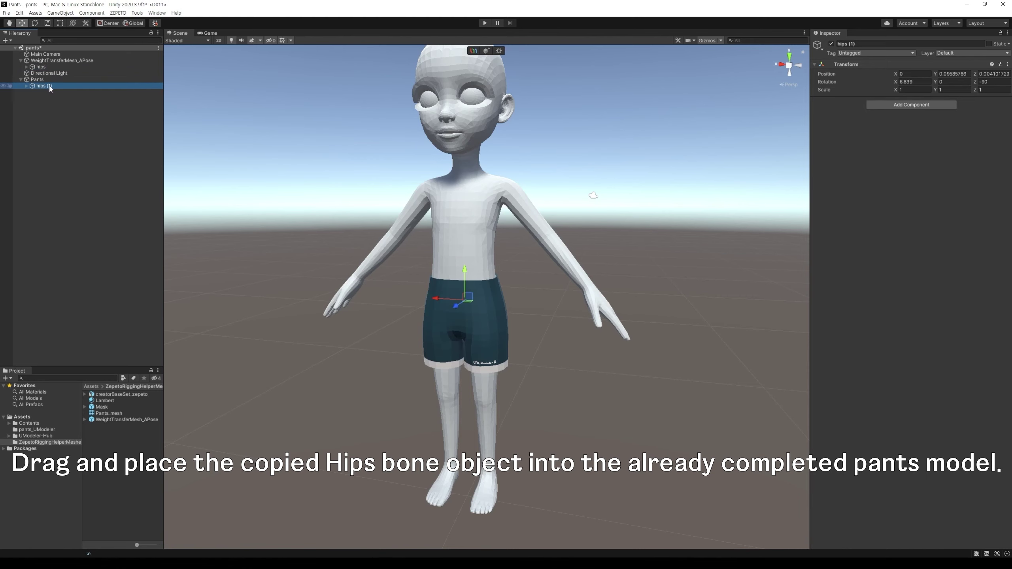
{"action": "left_click", "coordinate": [49, 86]}
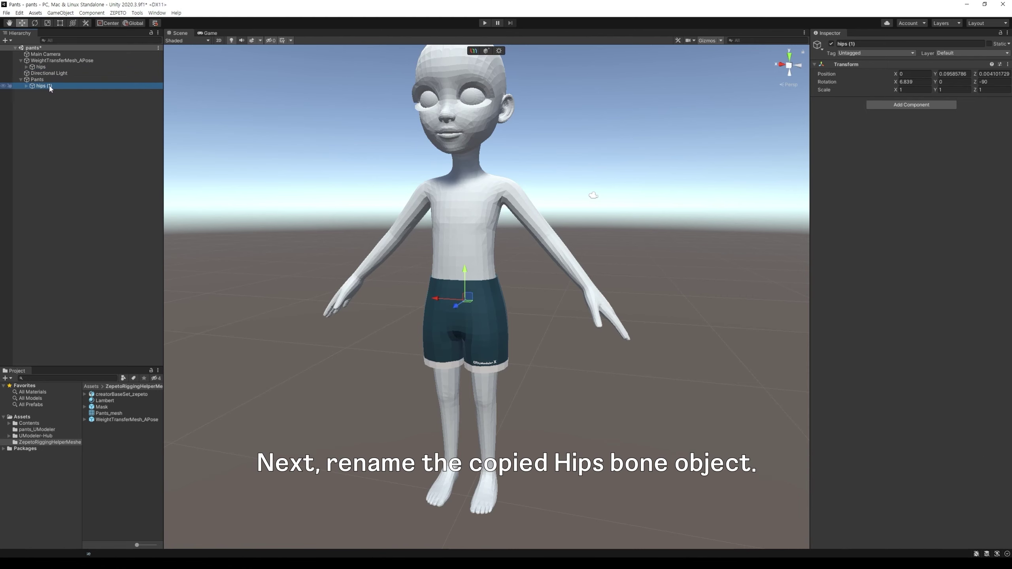
{"action": "left_click", "coordinate": [56, 86]}
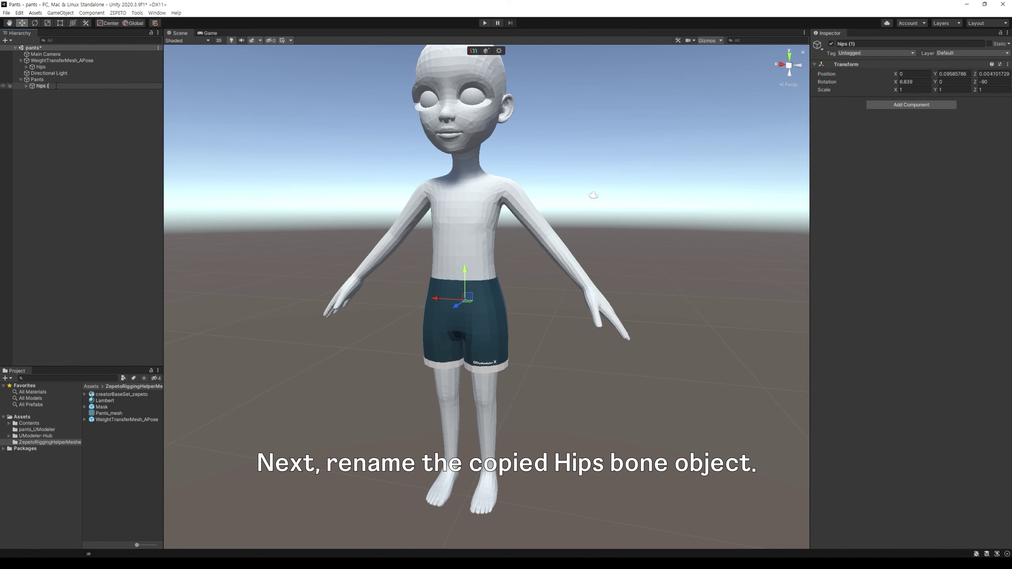
{"action": "key", "text": "Return"}
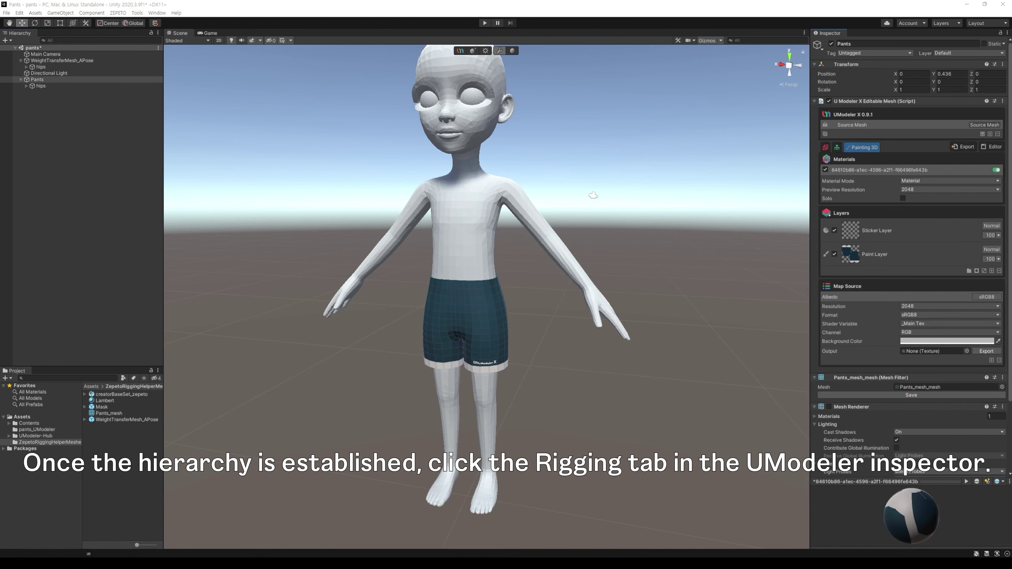
Assign the hips object under Pants as the Root Bone and start rigging the pants.
{"action": "left_click", "coordinate": [837, 147]}
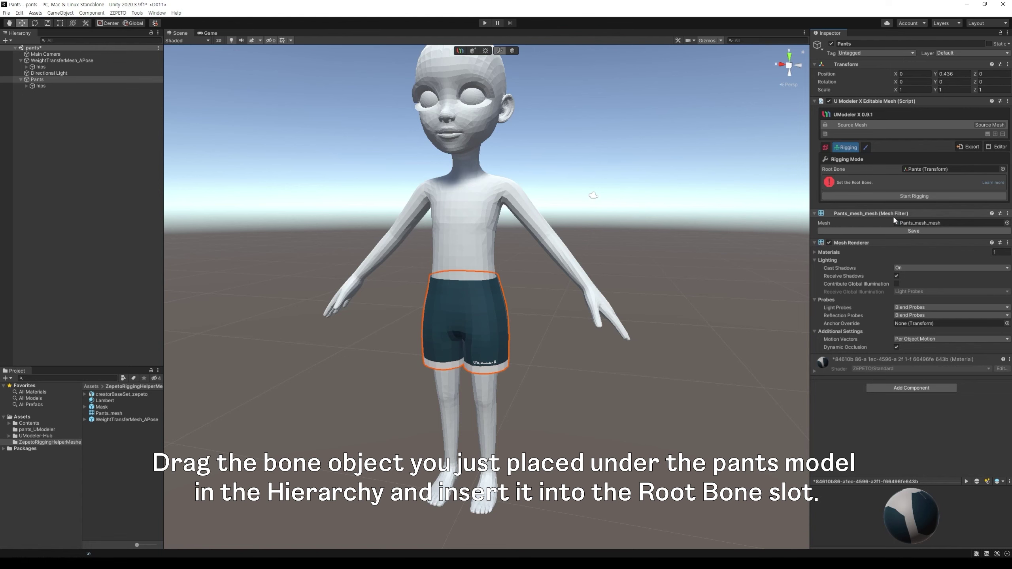
{"action": "left_click_drag", "start_coordinate": [44, 87], "coordinate": [924, 169]}
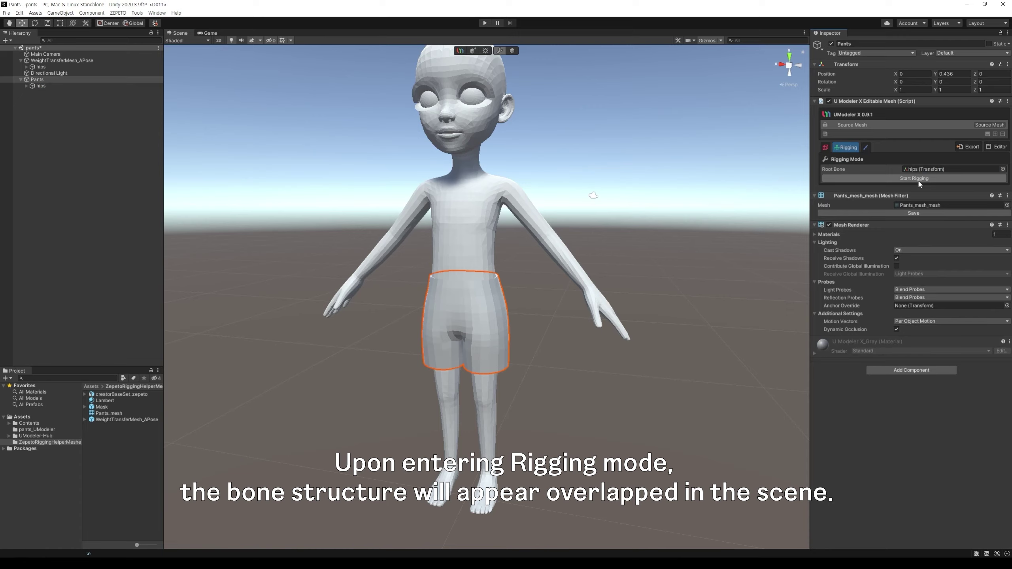
{"action": "left_click", "coordinate": [918, 181]}
Transfer the bone weights from WeightTransferMesh_APose to the pants with the Weight Transfer tool.
{"action": "mouse_move", "coordinate": [642, 306]}
{"action": "left_mouse_down", "text": "alt"}
{"action": "mouse_move", "coordinate": [660, 260]}
{"action": "mouse_move", "coordinate": [608, 268]}
{"action": "mouse_move", "coordinate": [557, 300]}
{"action": "mouse_move", "coordinate": [596, 319]}
{"action": "mouse_move", "coordinate": [659, 319]}
{"action": "left_mouse_up", "text": "alt"}
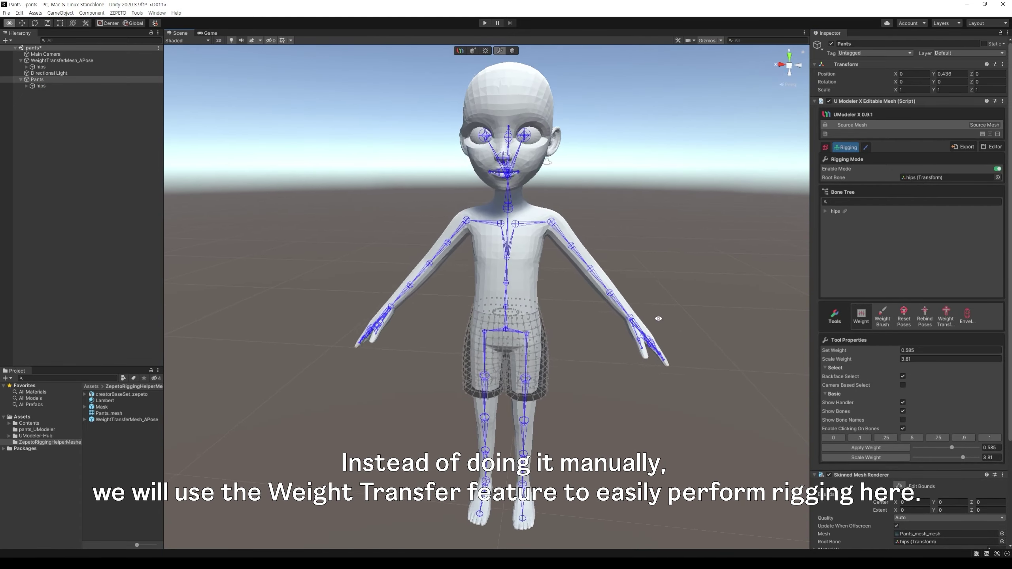
{"action": "right_click_drag", "start_coordinate": [658, 318], "coordinate": [657, 311]}
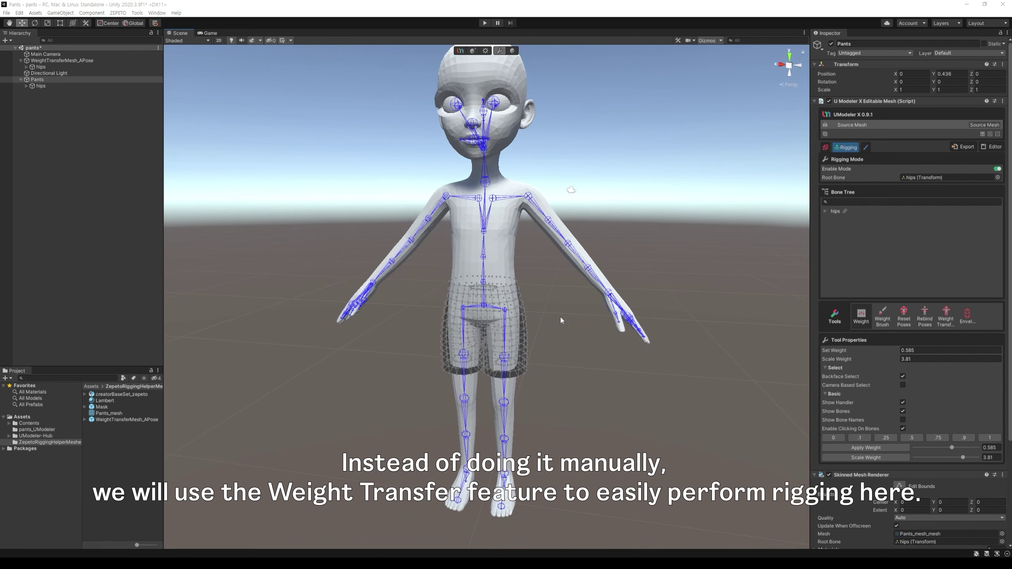
{"action": "left_click_drag", "start_coordinate": [560, 317], "coordinate": [536, 320], "text": "alt"}
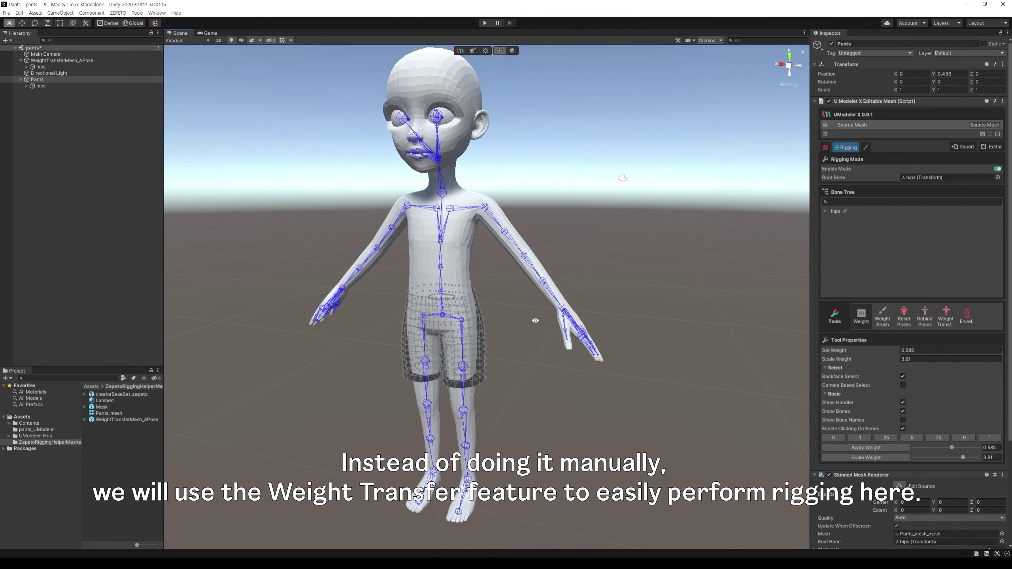
{"action": "middle_click_drag", "start_coordinate": [487, 318], "coordinate": [526, 303]}
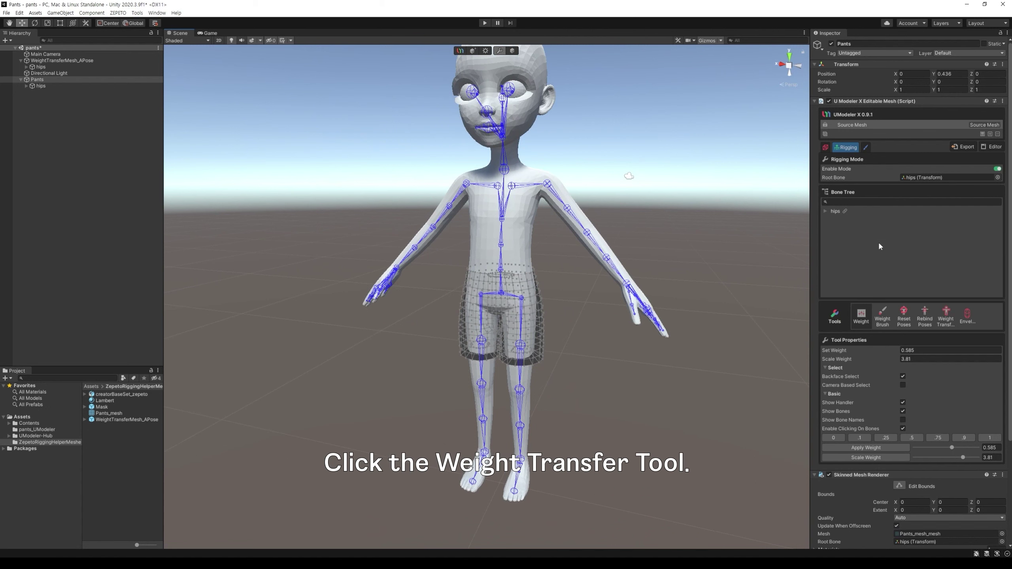
{"action": "left_click", "coordinate": [946, 317]}
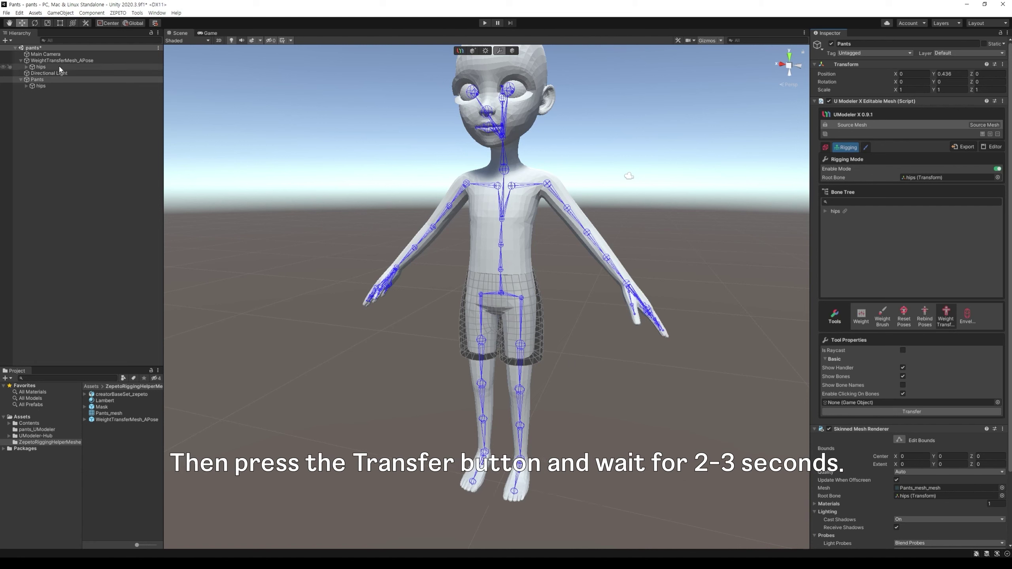
{"action": "left_click_drag", "start_coordinate": [47, 60], "coordinate": [868, 404]}
{"action": "left_click", "coordinate": [871, 412]}
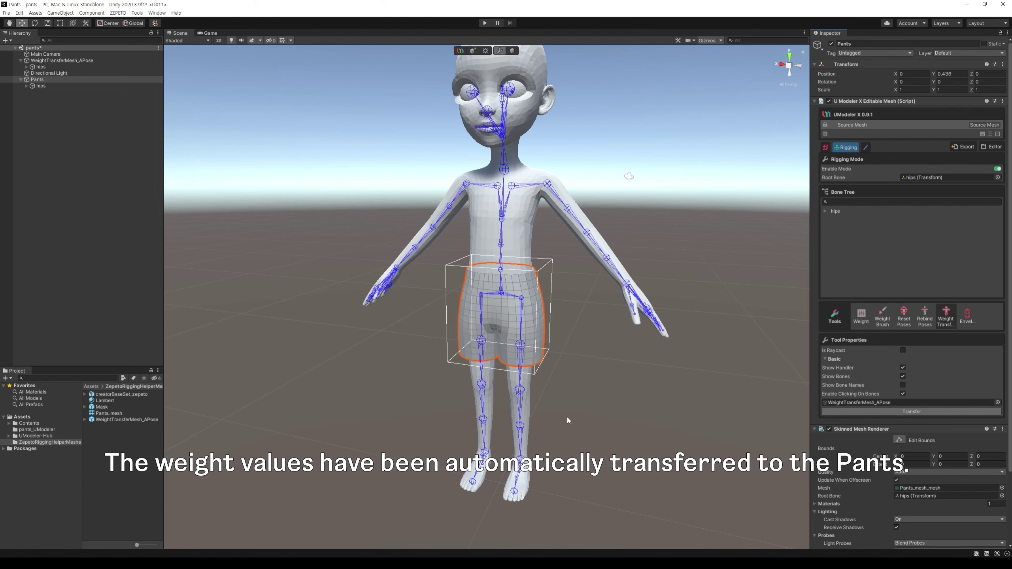
Test the pants' rigging by rotating the left upper leg twist bone and the pelvis bone.
{"action": "left_click_drag", "start_coordinate": [575, 352], "coordinate": [581, 355], "text": "alt"}
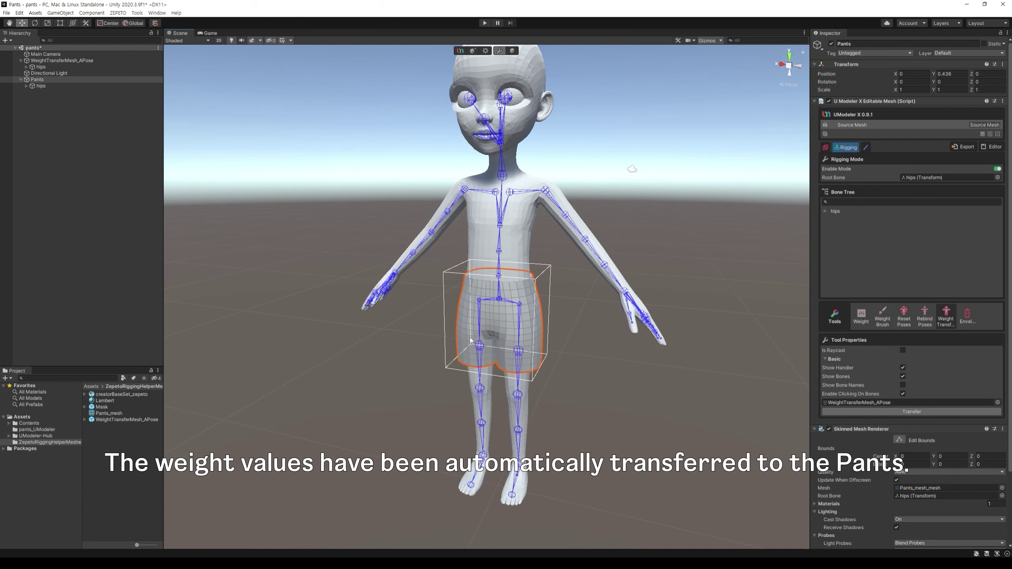
{"action": "left_click", "coordinate": [521, 307], "text": "shift"}
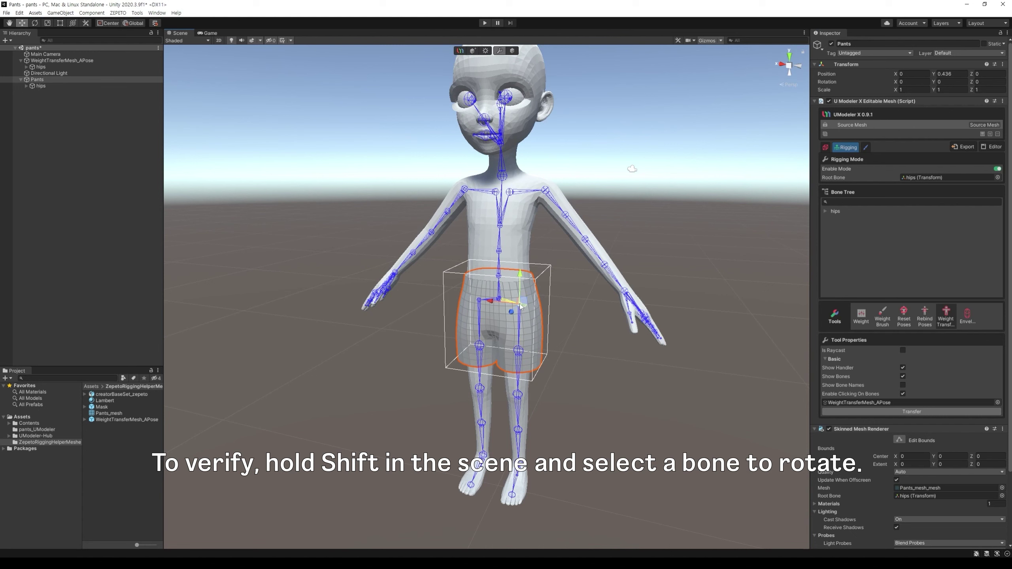
{"action": "left_click", "coordinate": [517, 351], "text": "shift"}
{"action": "key", "text": "e"}
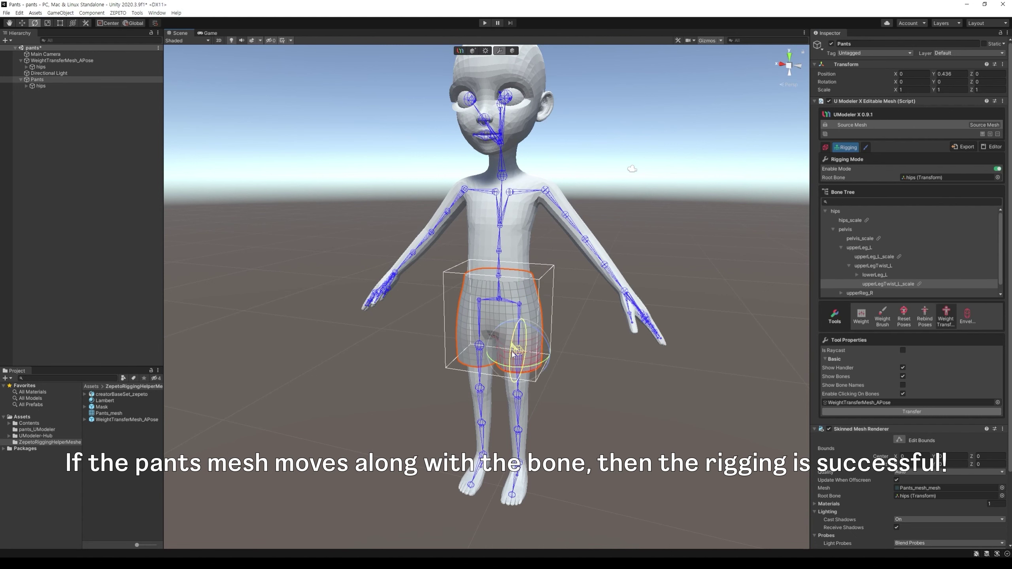
{"action": "mouse_move", "coordinate": [512, 353]}
{"action": "left_mouse_down"}
{"action": "mouse_move", "coordinate": [503, 415]}
{"action": "mouse_move", "coordinate": [514, 339]}
{"action": "mouse_move", "coordinate": [524, 435]}
{"action": "mouse_move", "coordinate": [514, 350]}
{"action": "left_mouse_up"}
{"action": "left_click", "coordinate": [500, 300]}
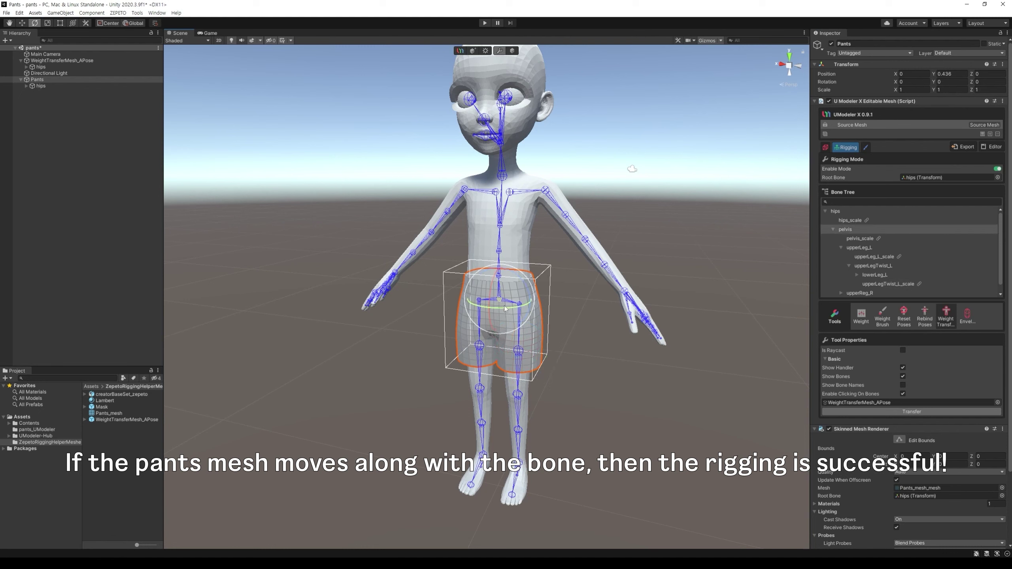
{"action": "left_click_drag", "start_coordinate": [504, 308], "coordinate": [631, 377]}
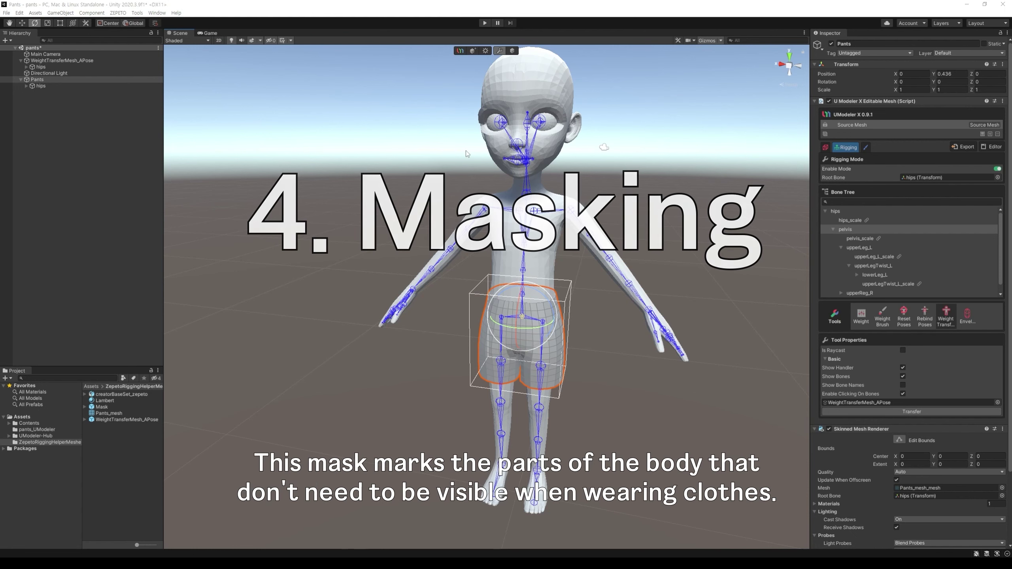
Delete WeightTransferMesh_APose from the scene and place the Mask prefab from the Zepeto rigging helper folder.
{"action": "left_click", "coordinate": [41, 62]}
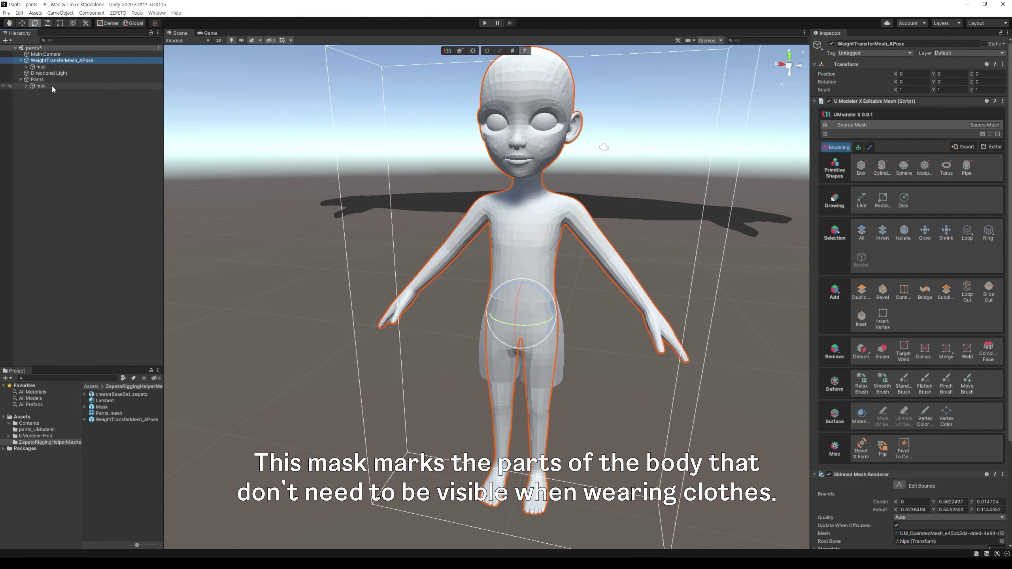
{"action": "key", "text": "Delete"}
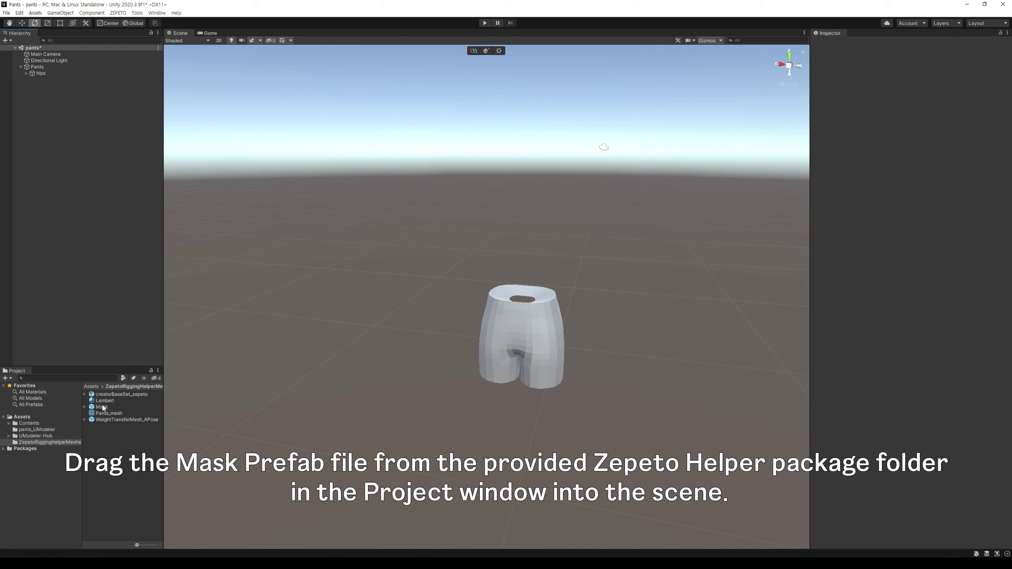
{"action": "left_click_drag", "start_coordinate": [102, 407], "coordinate": [468, 287]}
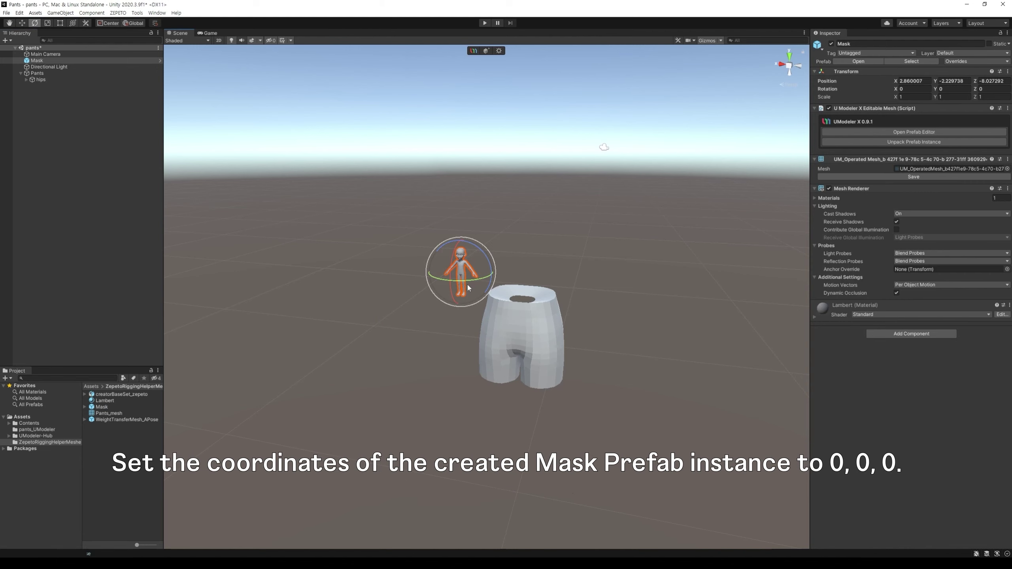
Set the Mask object's position to 0, 0, 0.
{"action": "left_click", "coordinate": [914, 81]}
{"action": "type", "text": "0"}
{"action": "key", "text": "Return"}
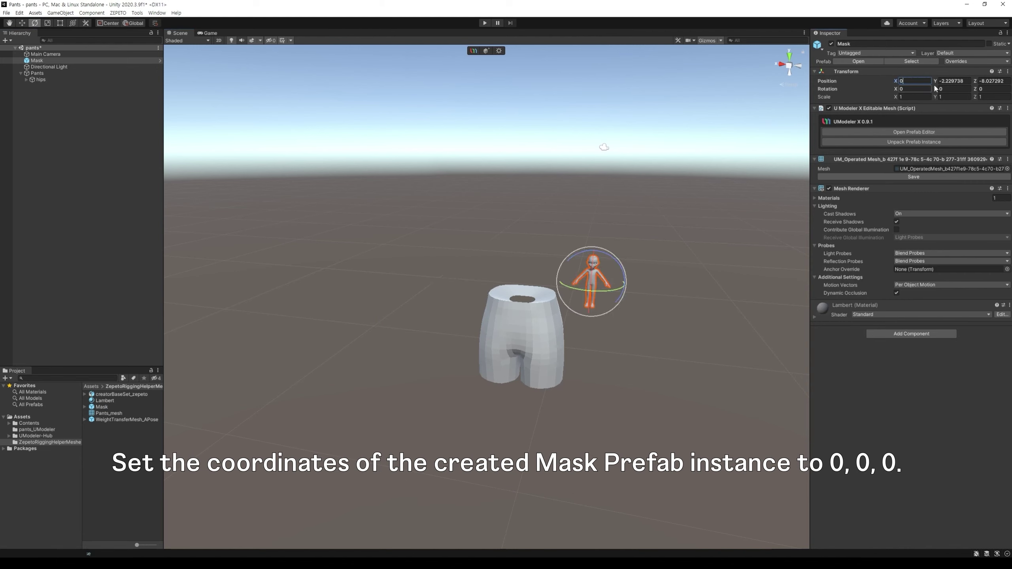
{"action": "left_click", "coordinate": [951, 81]}
{"action": "type", "text": "0"}
{"action": "key", "text": "Return"}
{"action": "left_click", "coordinate": [992, 81]}
{"action": "type", "text": "0"}
{"action": "key", "text": "Return"}
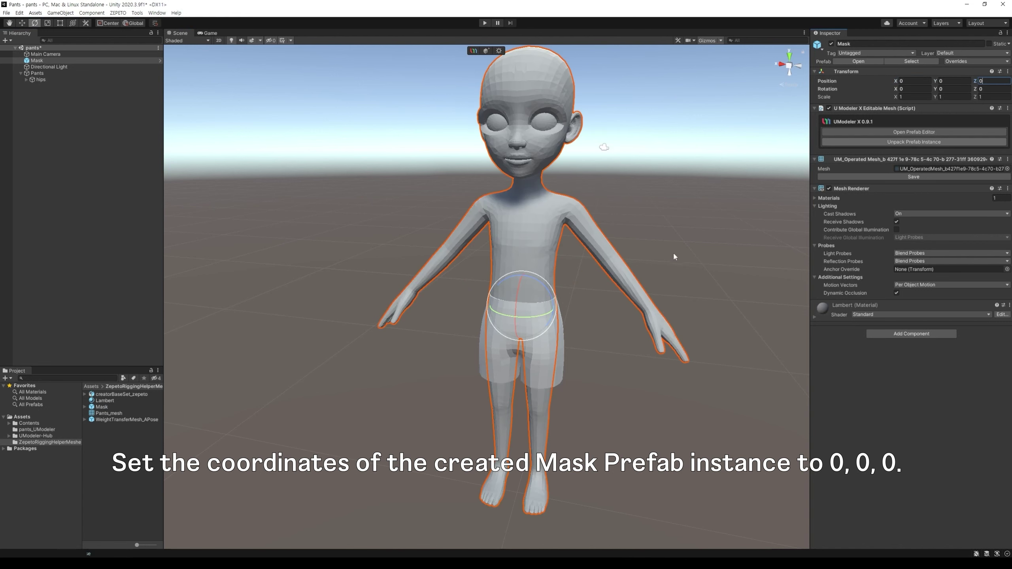
Unpack the Mask prefab instance and make it a child of Pants alongside hips.
{"action": "left_click_drag", "start_coordinate": [673, 251], "coordinate": [682, 253], "text": "alt"}
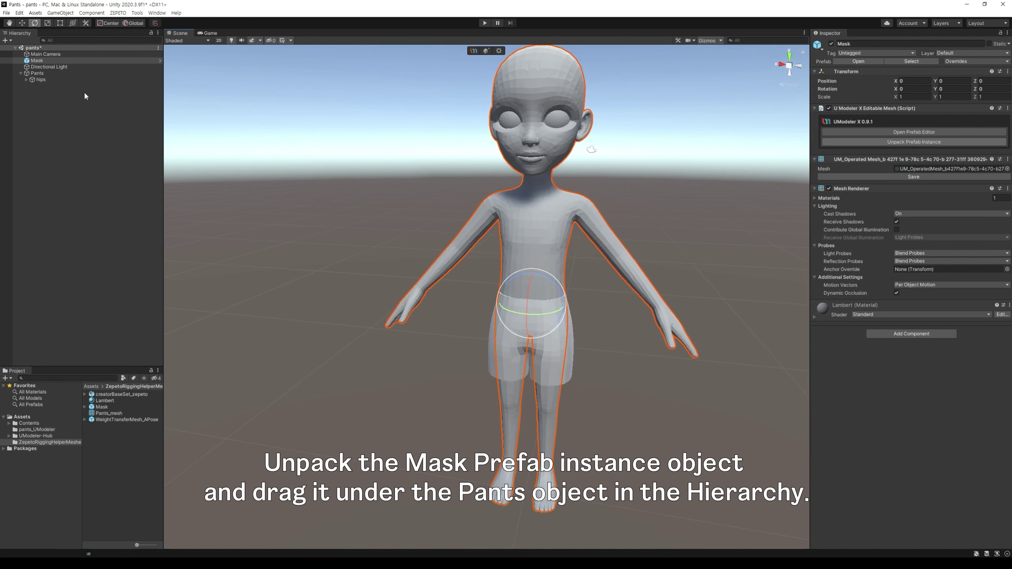
{"action": "right_click", "coordinate": [34, 61]}
{"action": "mouse_move", "coordinate": [84, 155]}
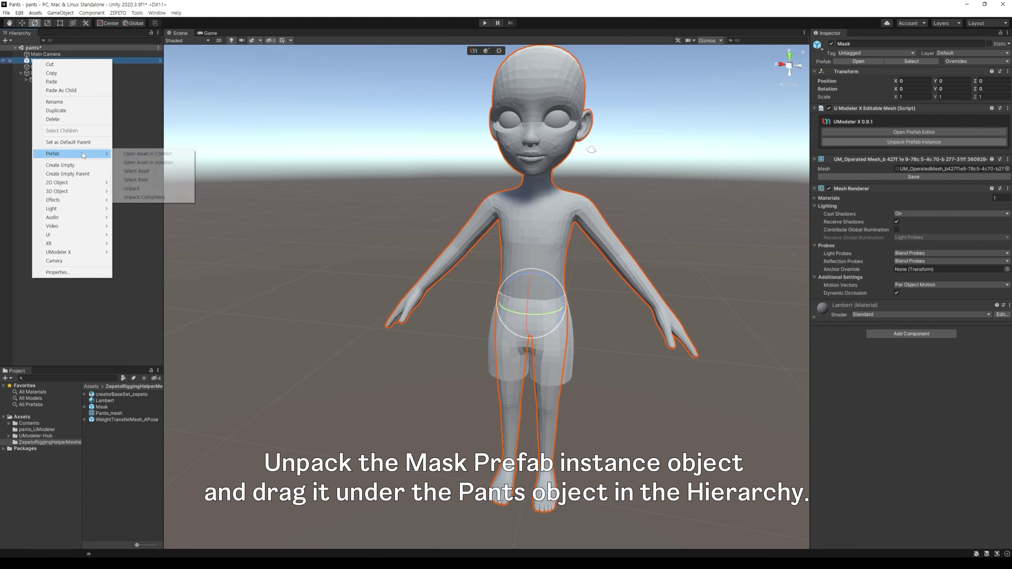
{"action": "left_click", "coordinate": [143, 190]}
{"action": "left_click", "coordinate": [88, 180]}
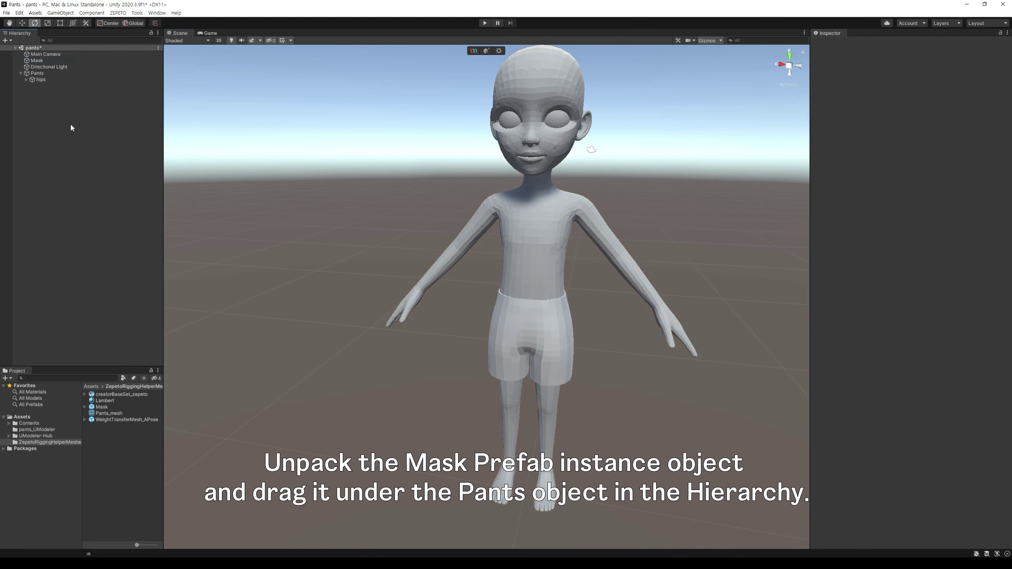
{"action": "left_click_drag", "start_coordinate": [36, 58], "coordinate": [39, 80]}
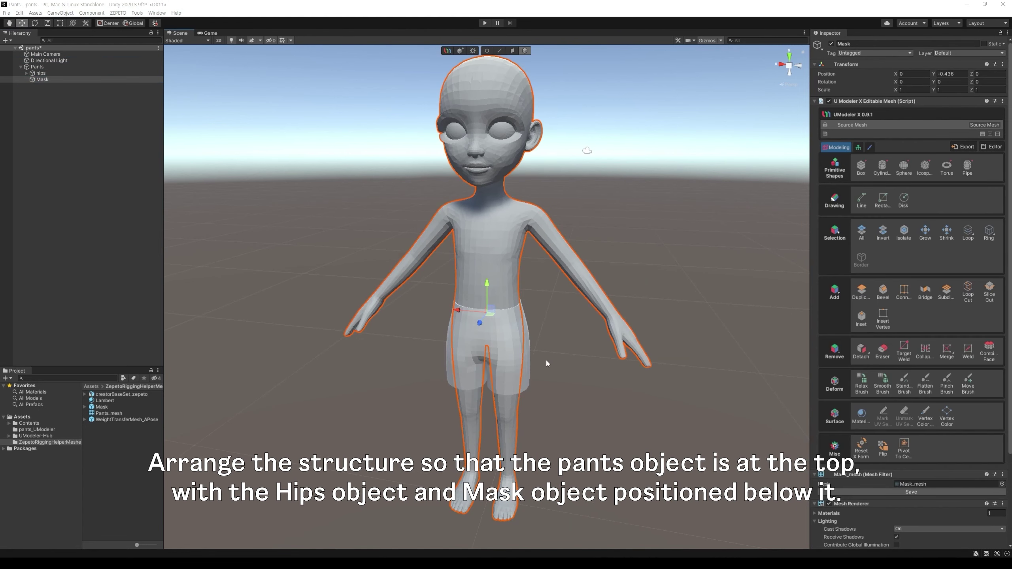
Start the Vertex Color tool on the Mask object and set its color to black (0, 0, 0).
{"action": "left_click_drag", "start_coordinate": [684, 236], "coordinate": [689, 229], "text": "alt"}
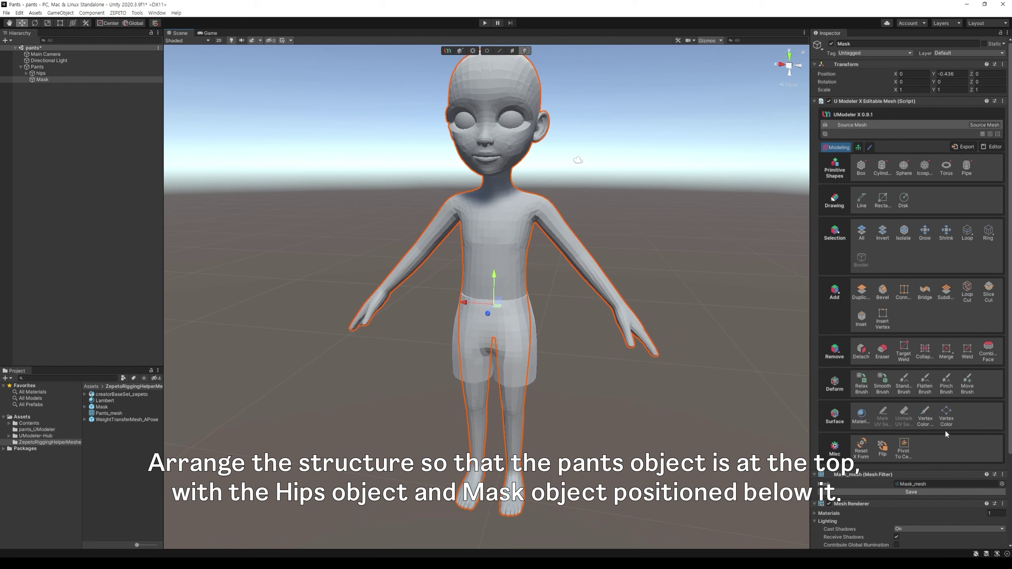
{"action": "left_click", "coordinate": [947, 416]}
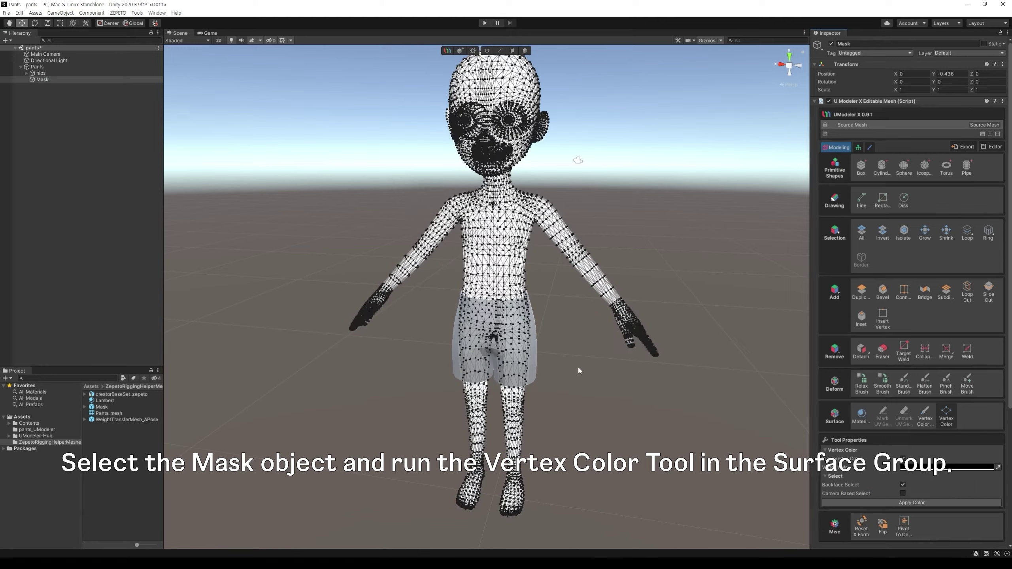
{"action": "mouse_move", "coordinate": [581, 381]}
{"action": "left_mouse_down", "text": "alt"}
{"action": "mouse_move", "coordinate": [630, 355]}
{"action": "mouse_move", "coordinate": [593, 379]}
{"action": "left_mouse_up", "text": "alt"}
{"action": "scroll", "coordinate": [594, 380], "scroll_direction": "up", "scroll_amount": 3}
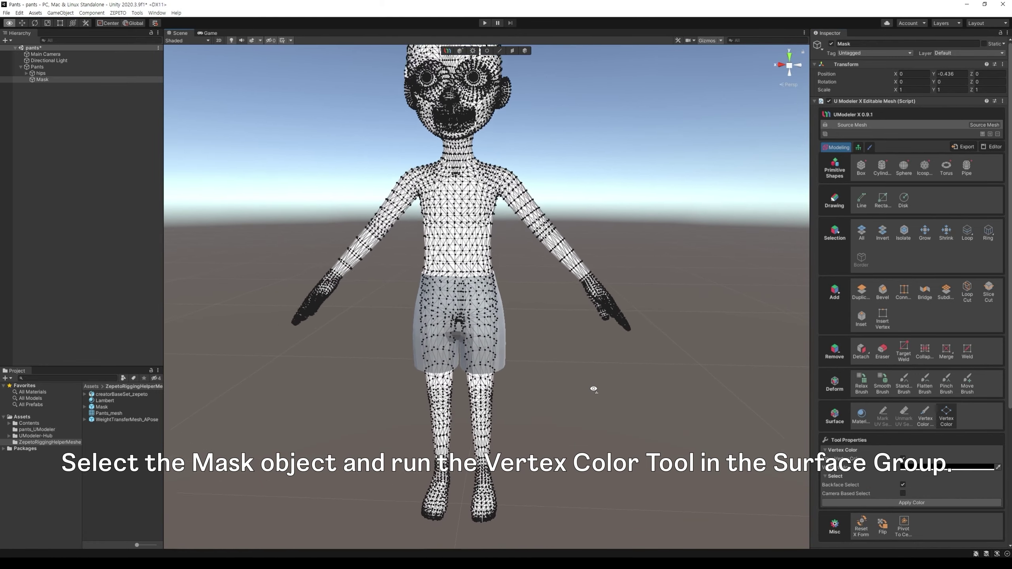
{"action": "left_click", "coordinate": [946, 468]}
{"action": "left_click_drag", "start_coordinate": [950, 443], "coordinate": [917, 393]}
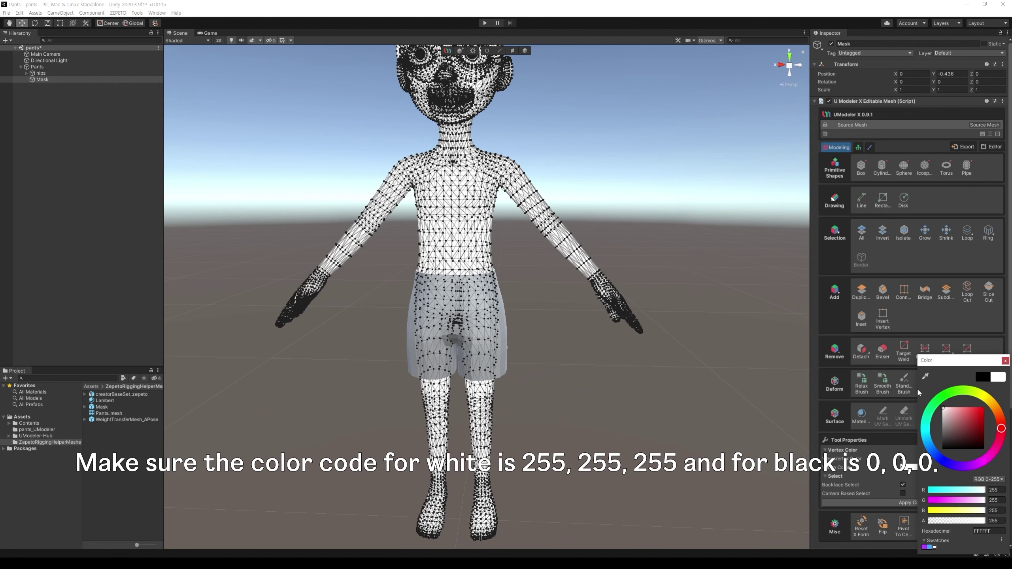
{"action": "left_click_drag", "start_coordinate": [944, 442], "coordinate": [921, 470]}
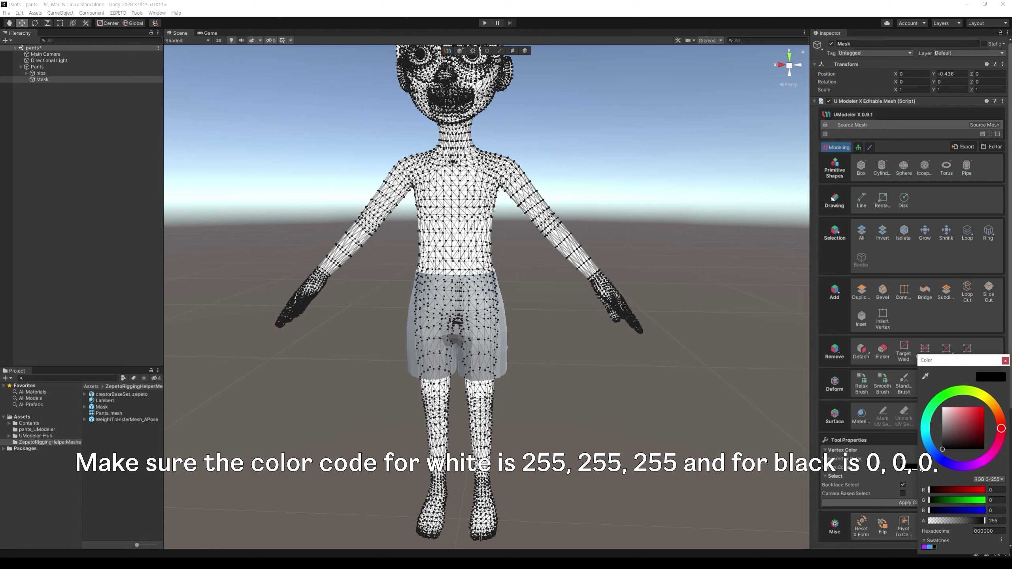
{"action": "left_click", "coordinate": [1004, 361]}
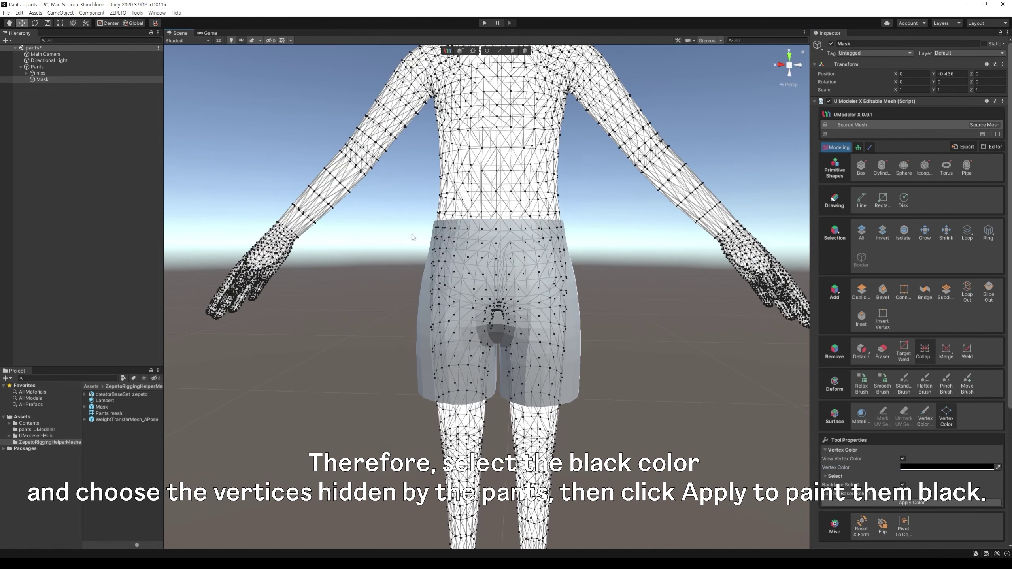
Select the Mask vertices covered by the shorts except the rows near the leg hems, hide Pants in the scene, and paint them black.
{"action": "left_click_drag", "start_coordinate": [413, 233], "coordinate": [598, 382]}
{"action": "right_click_drag", "start_coordinate": [597, 382], "coordinate": [606, 376]}
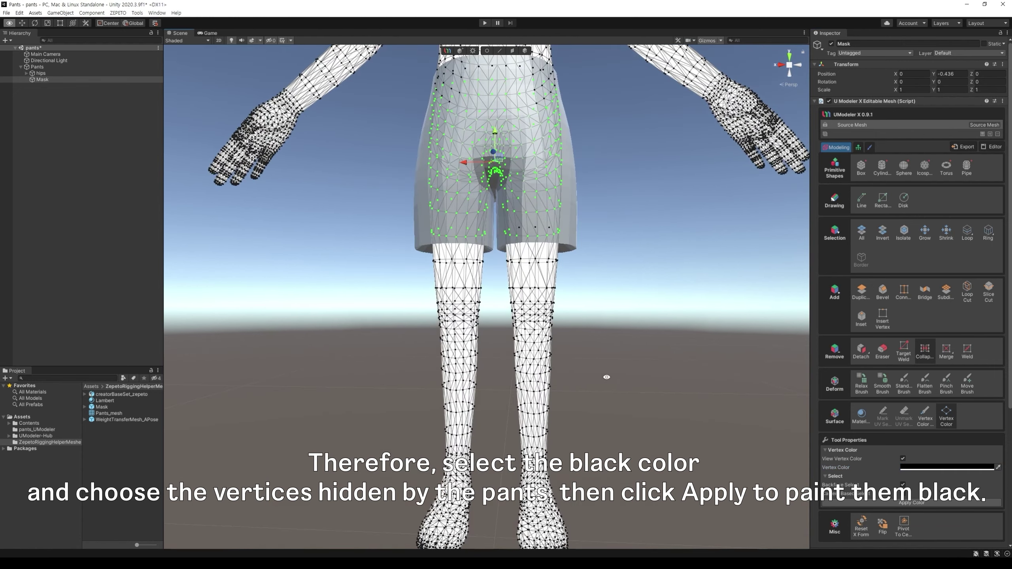
{"action": "left_click_drag", "start_coordinate": [606, 376], "coordinate": [607, 384], "text": "alt"}
{"action": "left_click_drag", "start_coordinate": [611, 348], "coordinate": [394, 271], "text": "ctrl"}
{"action": "middle_click_drag", "start_coordinate": [616, 243], "coordinate": [627, 309]}
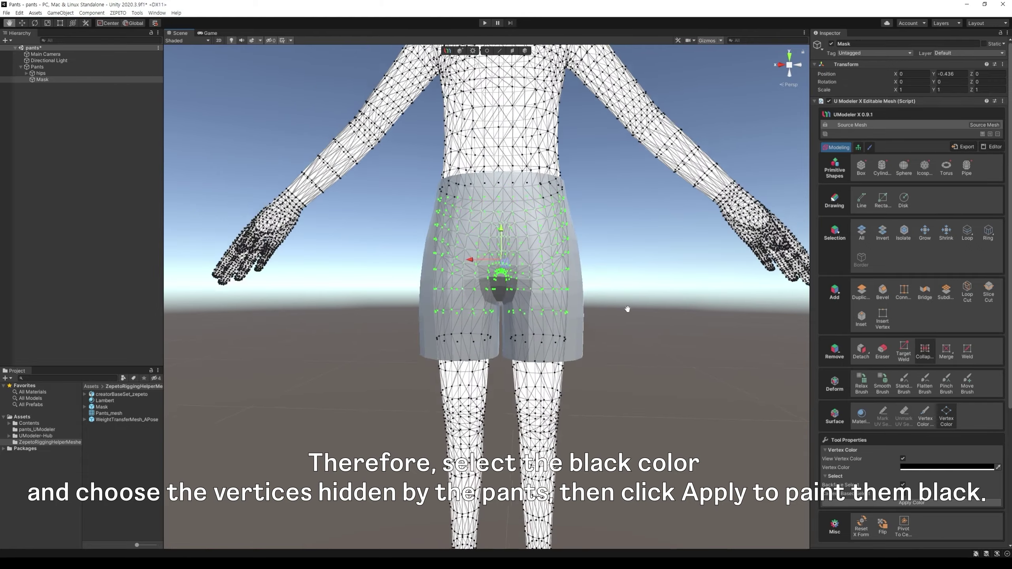
{"action": "scroll", "coordinate": [627, 309], "scroll_direction": "down", "scroll_amount": 5}
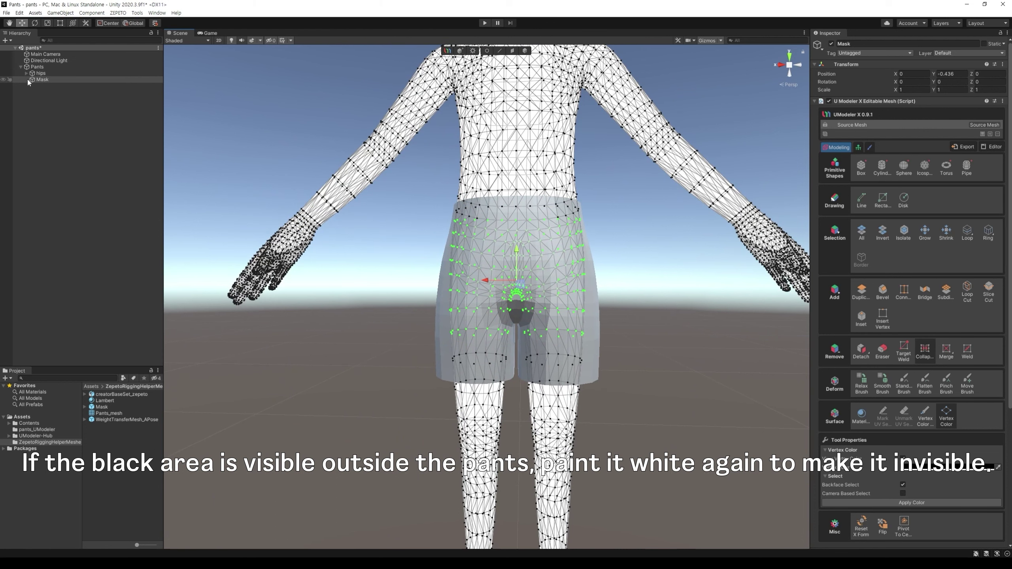
{"action": "left_click", "coordinate": [3, 67]}
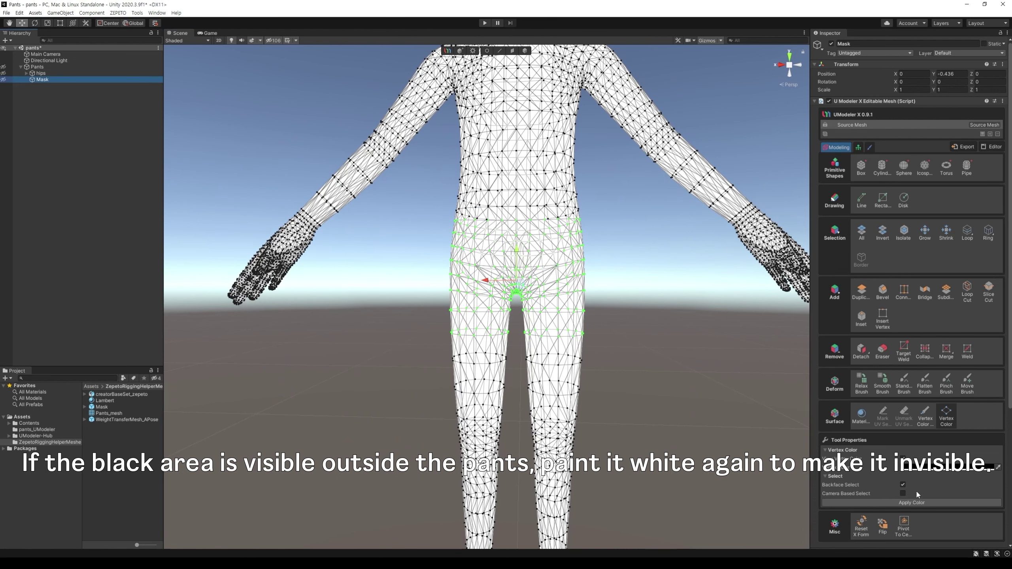
{"action": "left_click", "coordinate": [912, 503]}
{"action": "left_click_drag", "start_coordinate": [695, 362], "coordinate": [650, 323], "text": "alt"}
{"action": "left_click", "coordinate": [655, 330]}
{"action": "middle_click_drag", "start_coordinate": [637, 285], "coordinate": [630, 306]}
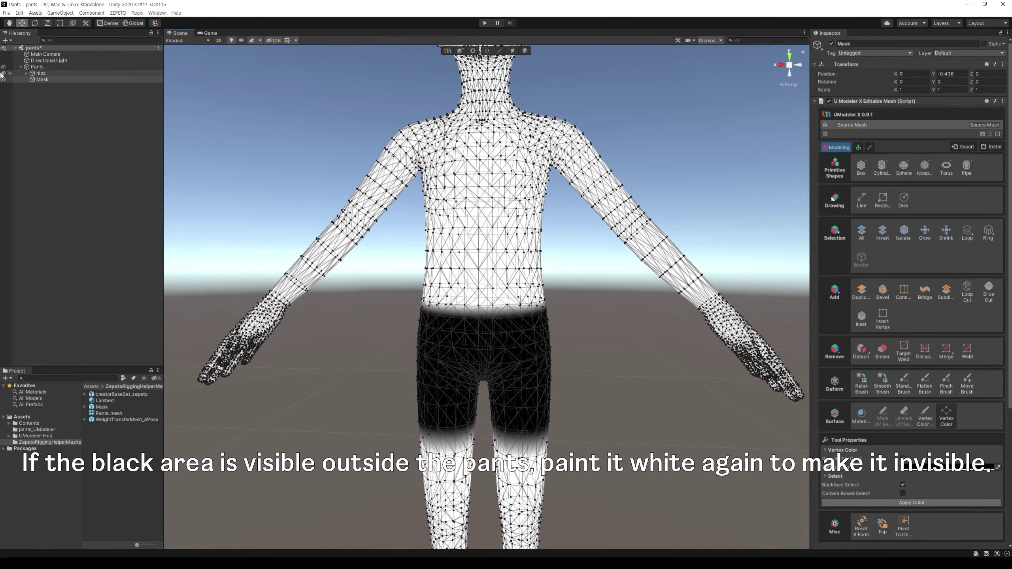
Show Pants again and paint the Mask vertices around the hem of one trouser leg black.
{"action": "left_click", "coordinate": [3, 67]}
{"action": "left_click_drag", "start_coordinate": [561, 353], "coordinate": [461, 299]}
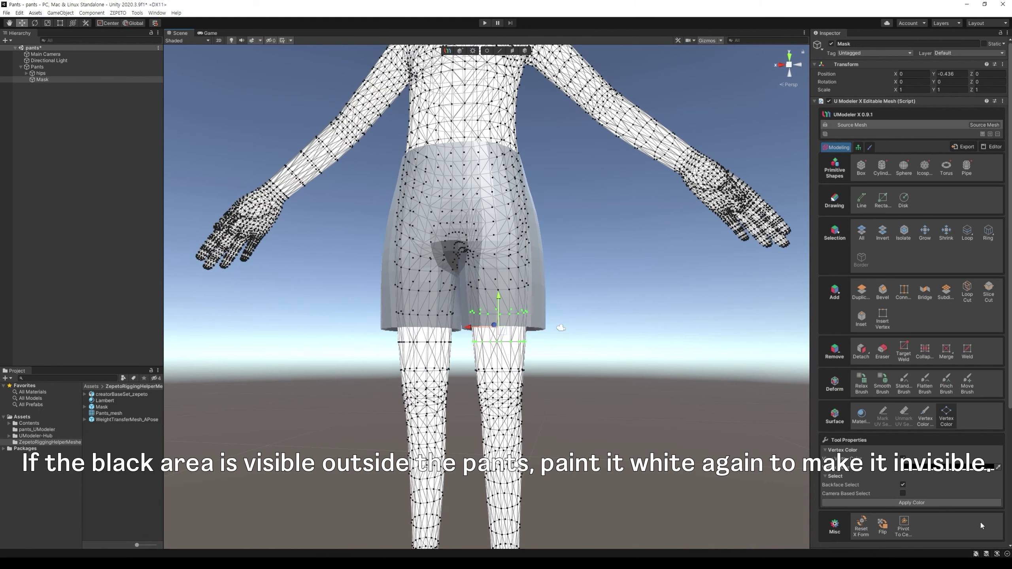
{"action": "left_click", "coordinate": [980, 503]}
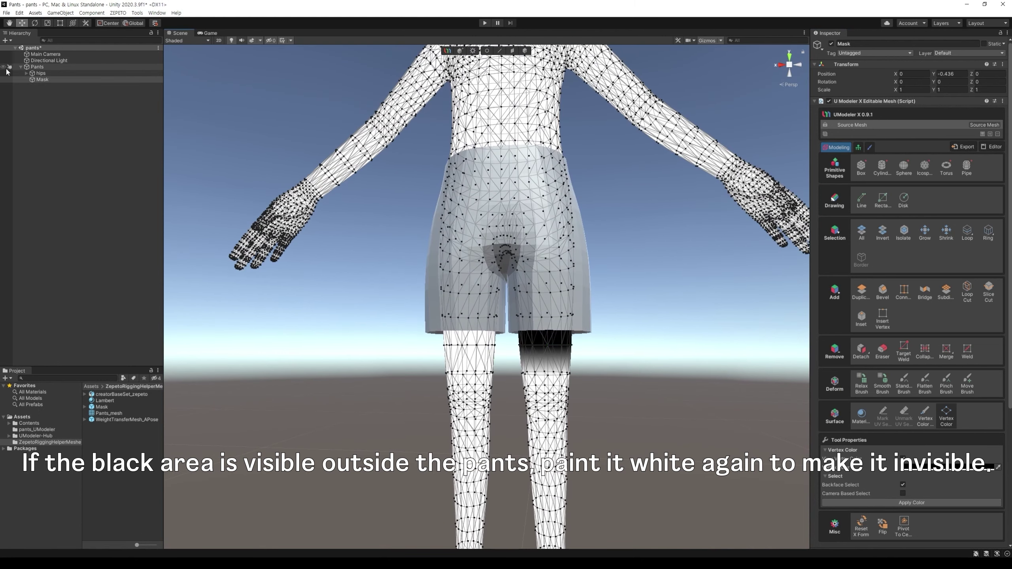
Hide Pants, set the vertex color to white, and repaint the black leg vertices extending past the shorts.
{"action": "left_click", "coordinate": [3, 73]}
{"action": "left_click", "coordinate": [924, 467]}
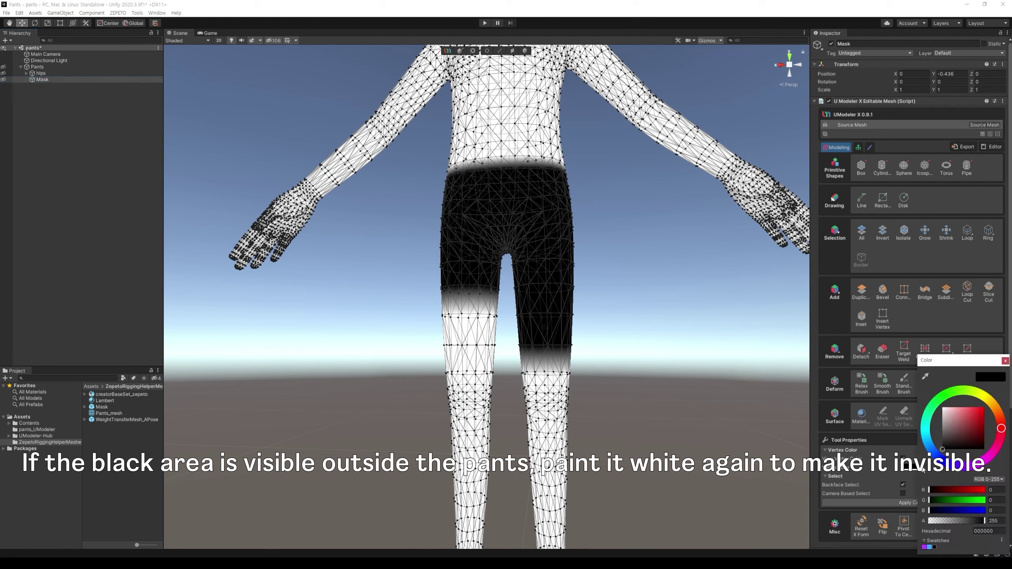
{"action": "left_click_drag", "start_coordinate": [945, 415], "coordinate": [941, 406]}
{"action": "left_click_drag", "start_coordinate": [576, 331], "coordinate": [581, 337], "text": "alt"}
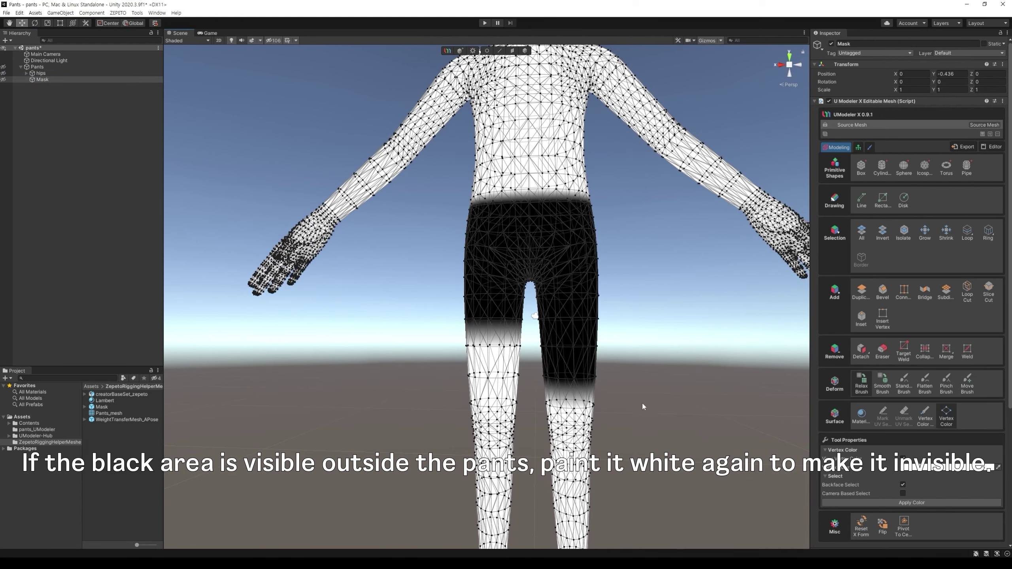
{"action": "left_click_drag", "start_coordinate": [631, 410], "coordinate": [537, 346]}
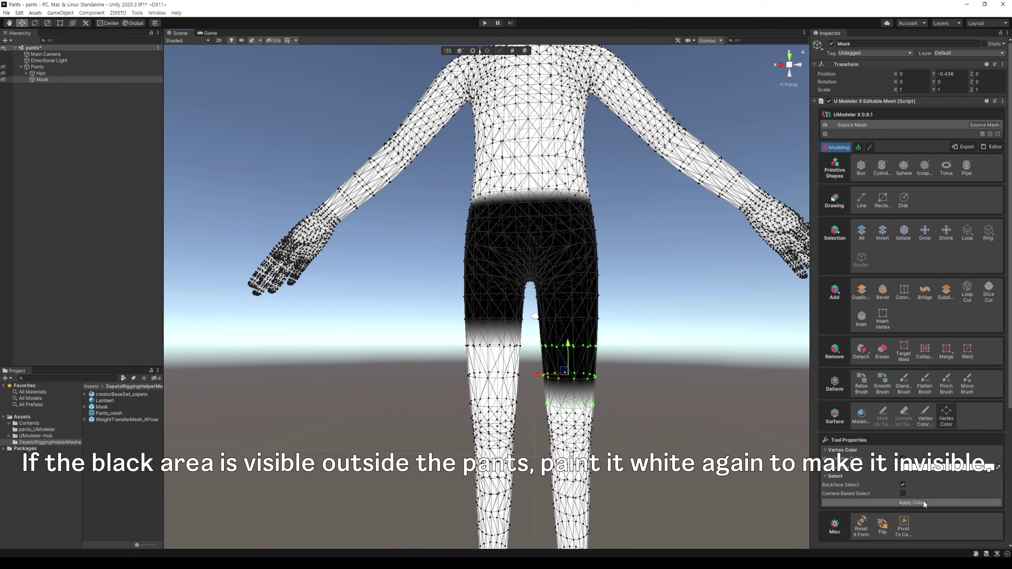
{"action": "left_click", "coordinate": [911, 503]}
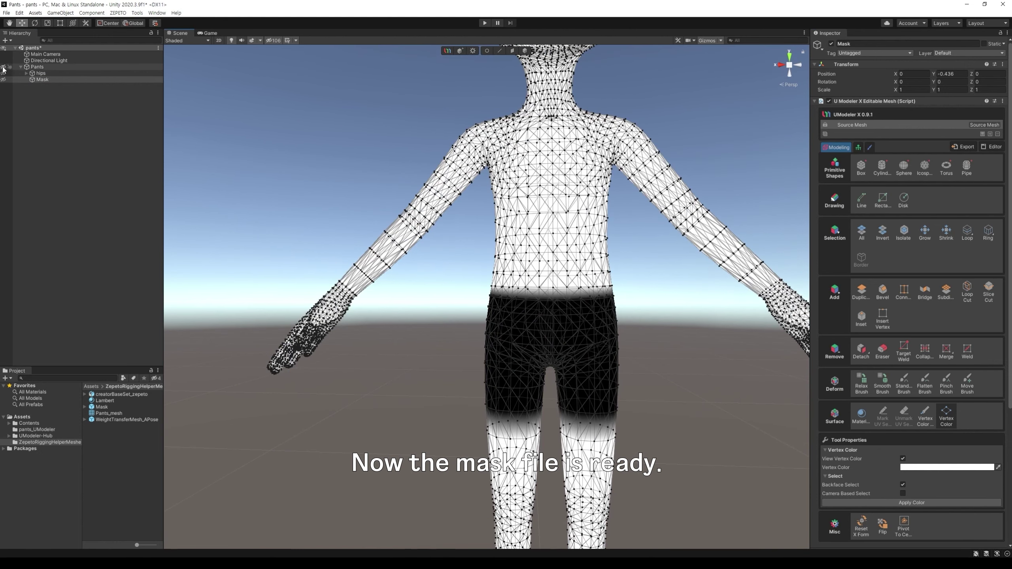
Export the Pants object for the Zepeto platform as a prefab named Pants in the Assets folder.
{"action": "left_click", "coordinate": [42, 80]}
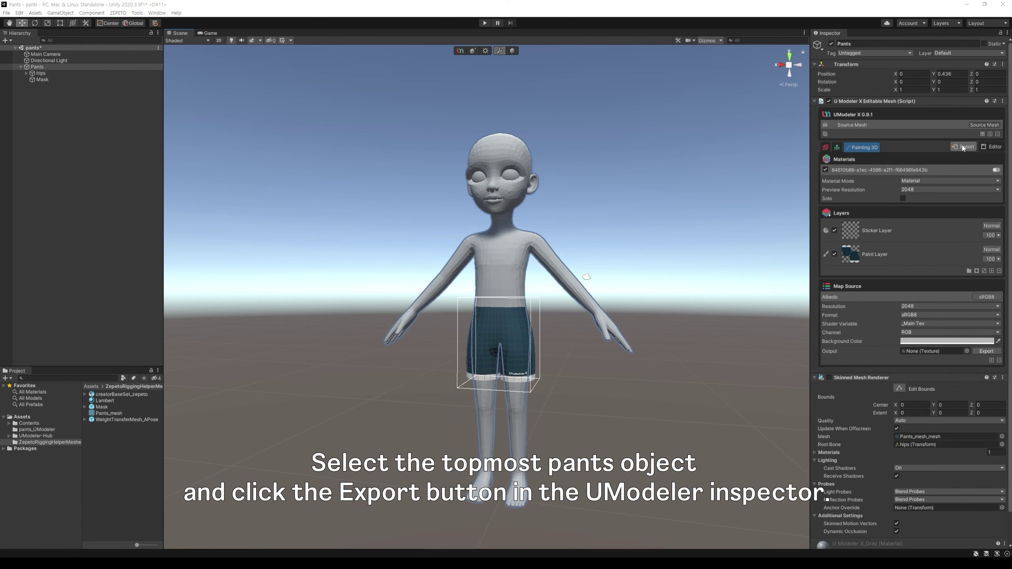
{"action": "left_click", "coordinate": [962, 147]}
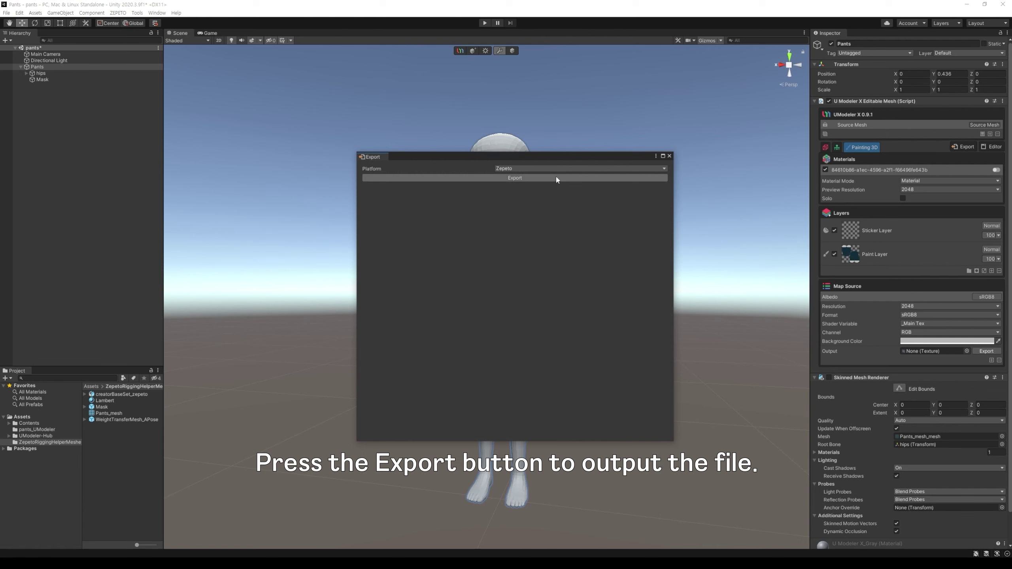
{"action": "left_click", "coordinate": [536, 177]}
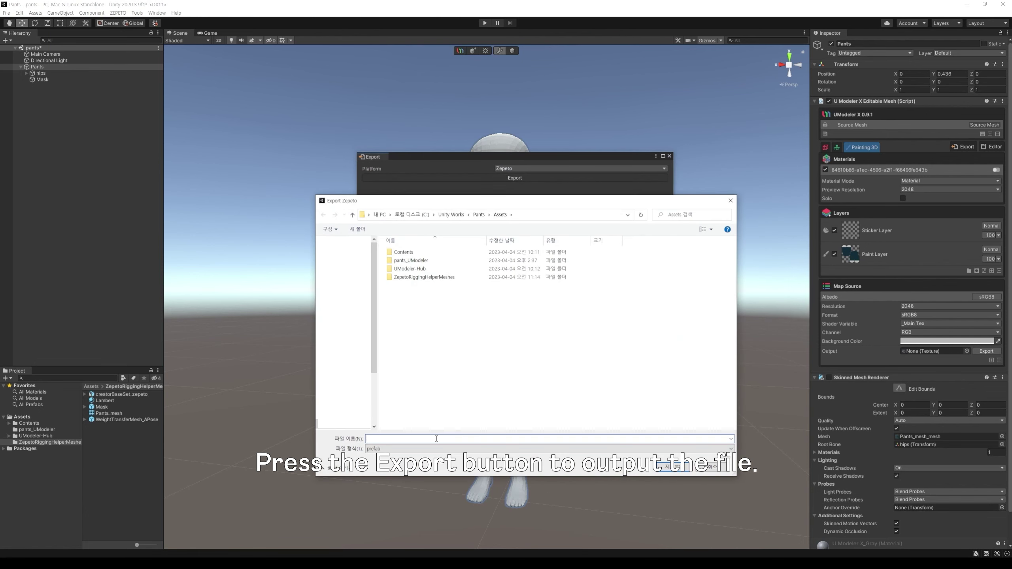
{"action": "type", "text": "Pa"}
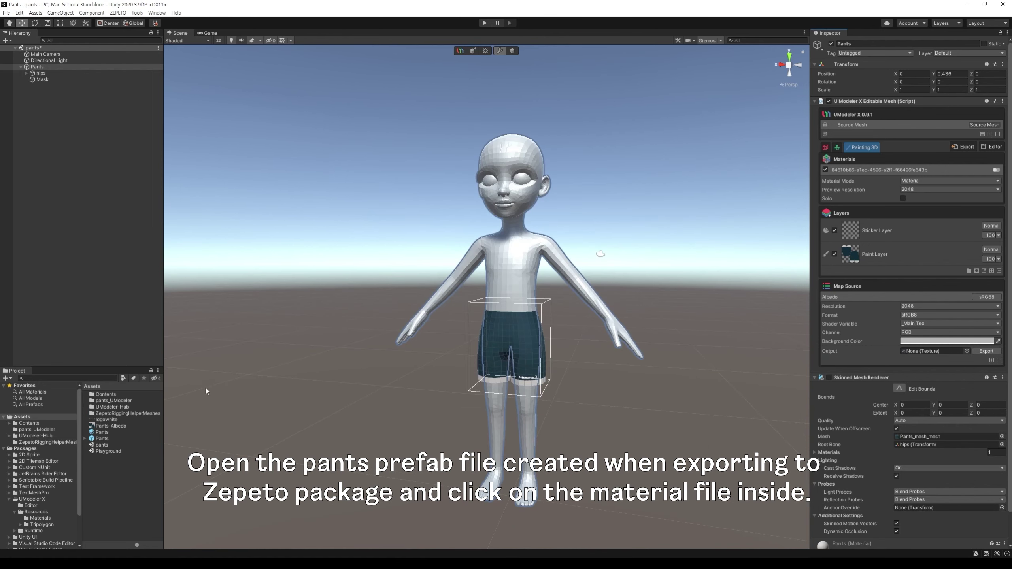
Assign the Pants-Albedo texture to the Albedo slot of the material inside the exported Pants prefab.
{"action": "left_click", "coordinate": [86, 439]}
{"action": "left_click", "coordinate": [117, 445]}
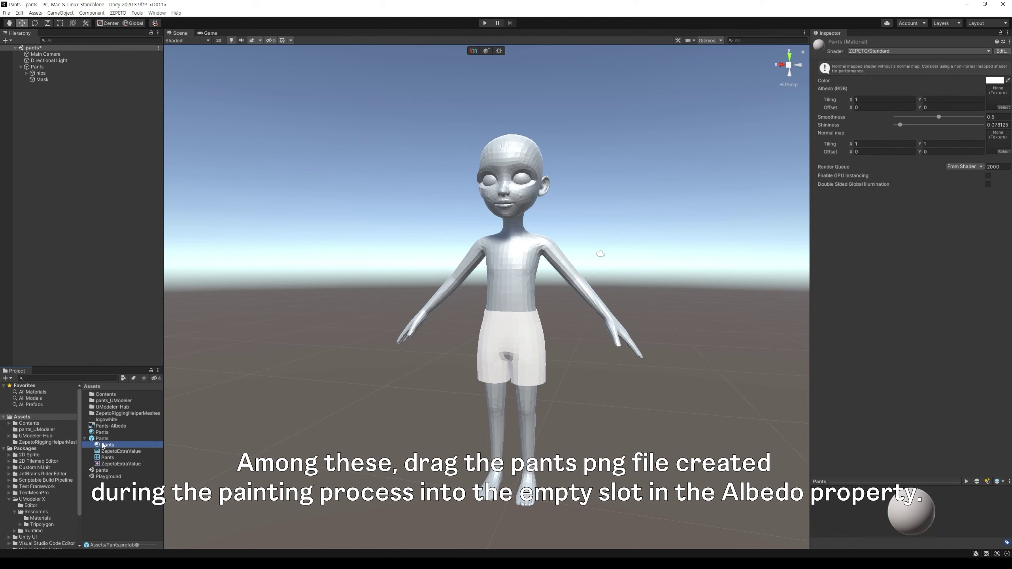
{"action": "left_click_drag", "start_coordinate": [108, 425], "coordinate": [996, 98]}
{"action": "left_click_drag", "start_coordinate": [739, 306], "coordinate": [707, 324], "text": "alt"}
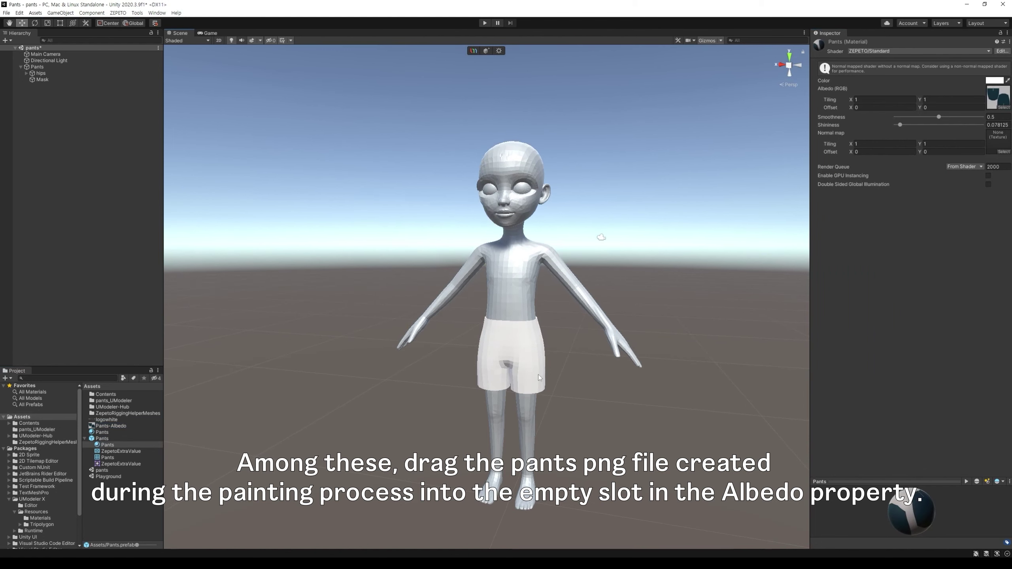
{"action": "left_click", "coordinate": [85, 438]}
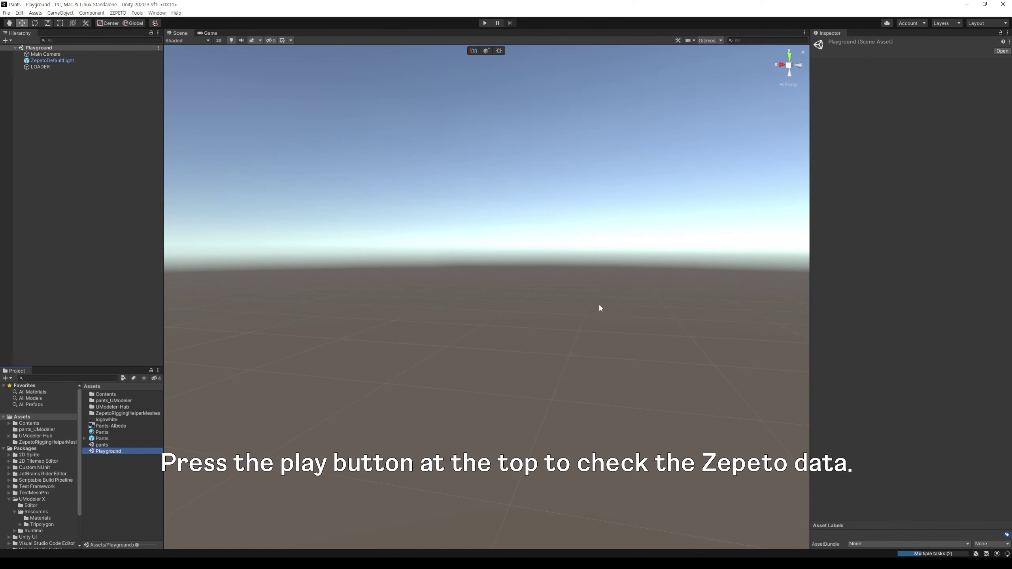
Run the Playground scene and preview animations 2 and 8 on the avatar.
{"action": "left_click", "coordinate": [485, 23]}
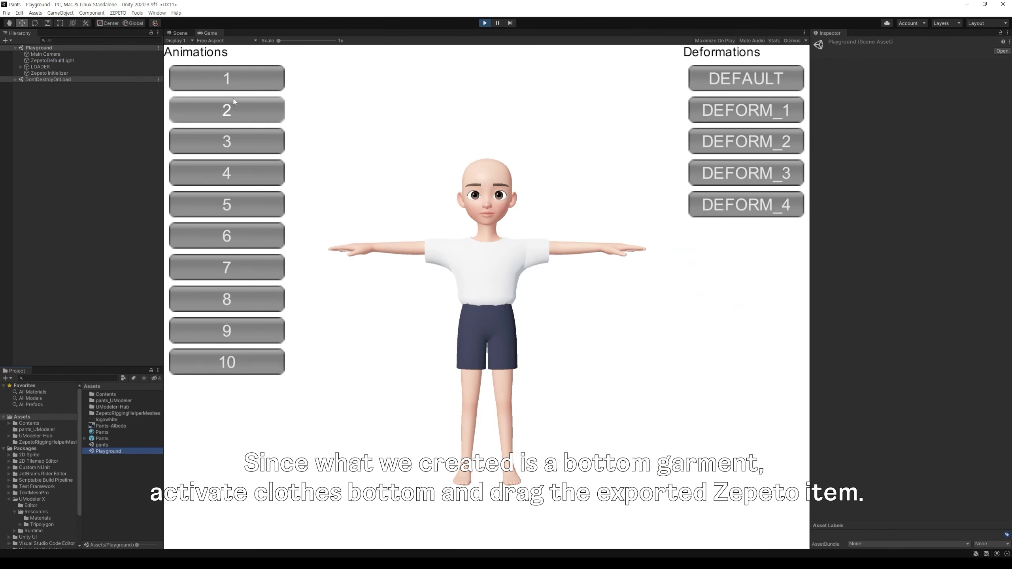
{"action": "left_click", "coordinate": [236, 108]}
{"action": "left_click", "coordinate": [226, 299]}
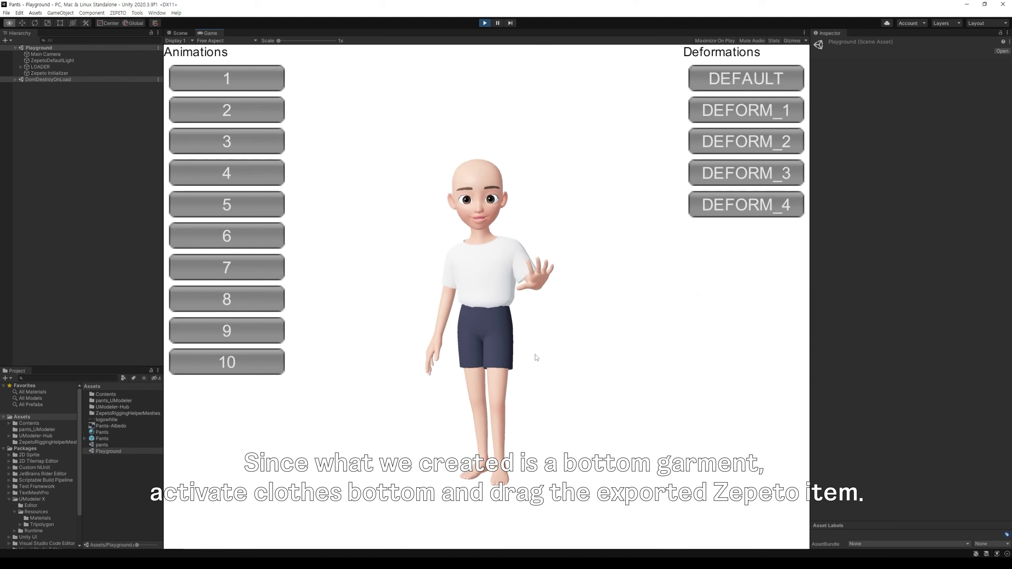
Enable ClothesBottom on the LOADER object and assign the exported Pants prefab to it.
{"action": "left_click", "coordinate": [56, 67]}
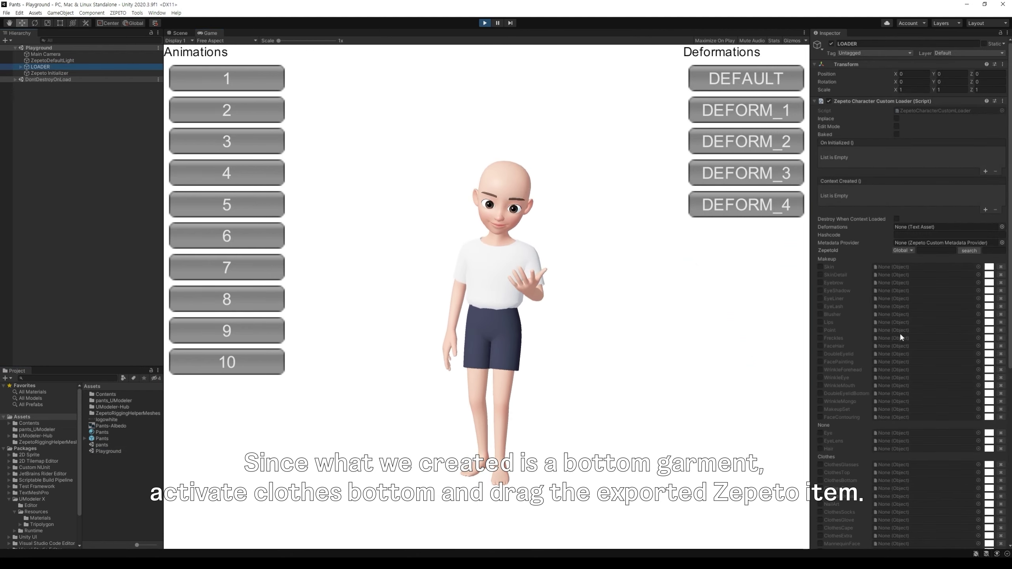
{"action": "scroll", "coordinate": [900, 327], "scroll_direction": "down", "scroll_amount": 10}
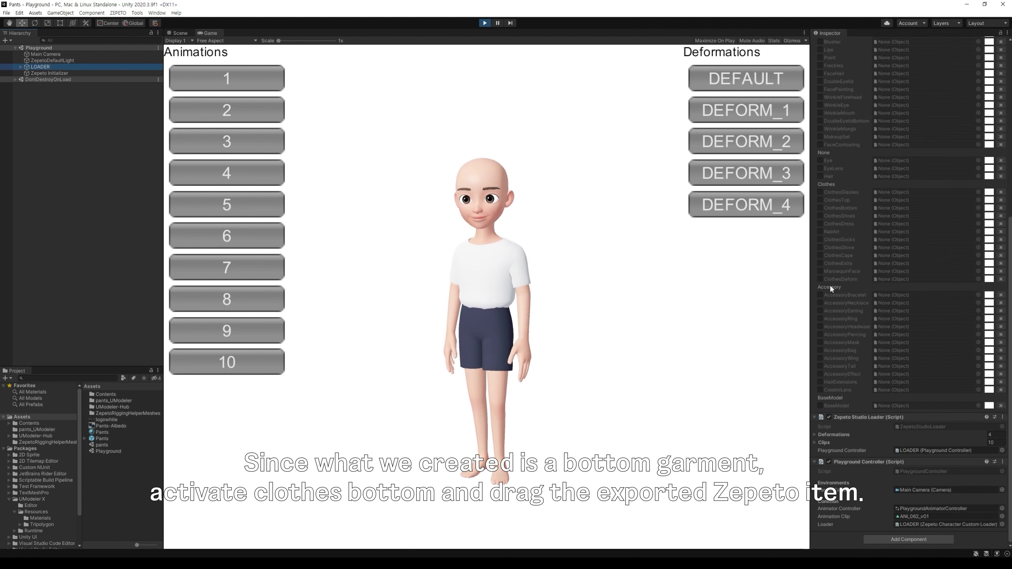
{"action": "left_click", "coordinate": [820, 207]}
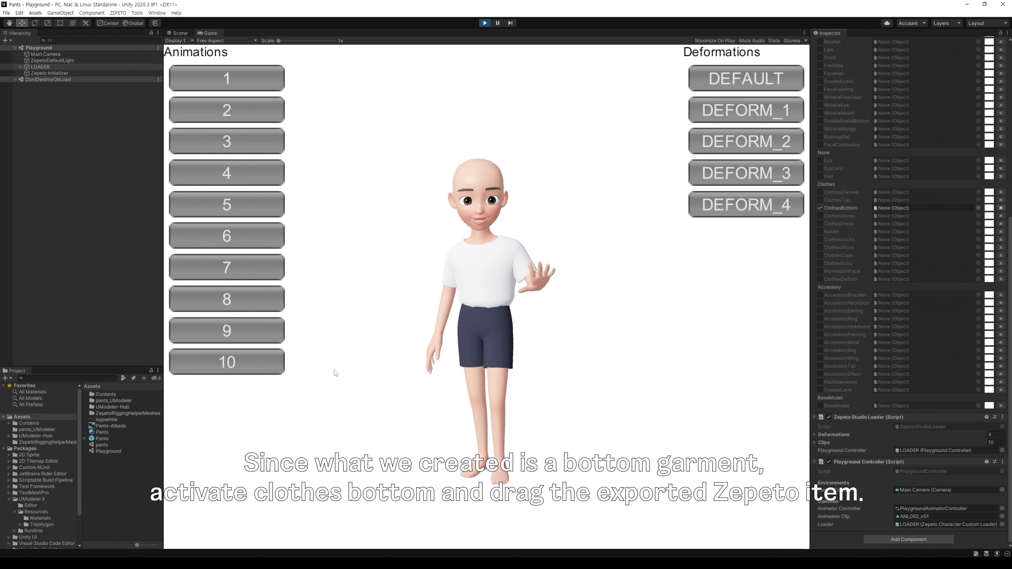
{"action": "left_click_drag", "start_coordinate": [101, 439], "coordinate": [686, 311]}
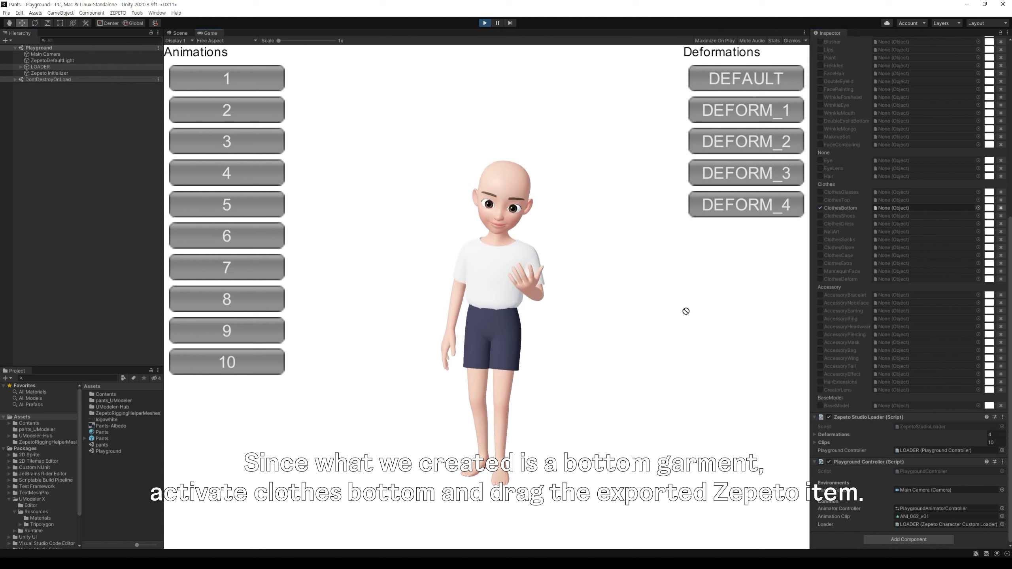
{"action": "left_click_drag", "start_coordinate": [894, 211], "coordinate": [896, 214]}
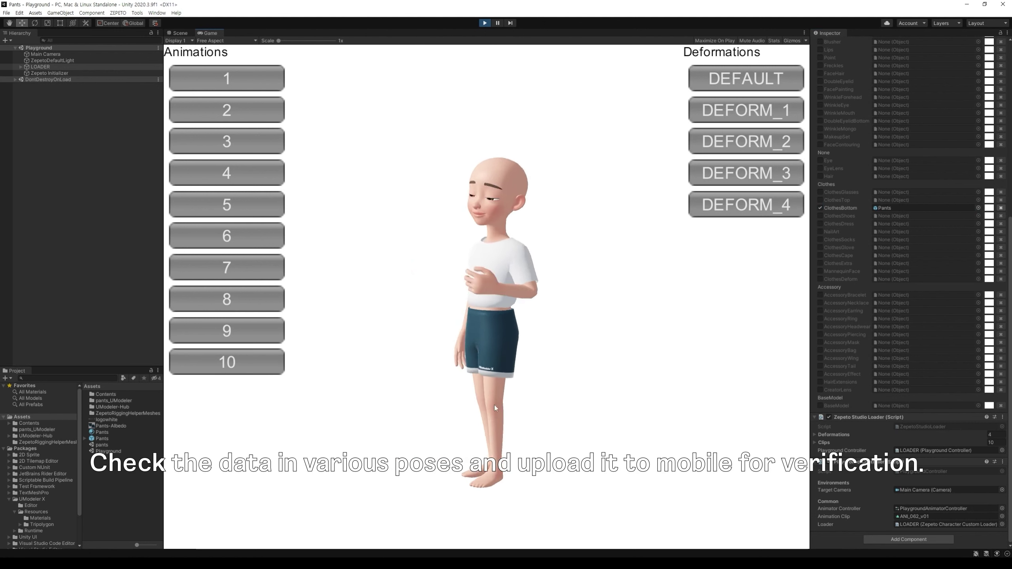
Play animation 7 to check how the shorts deform on the avatar.
{"action": "left_click", "coordinate": [240, 277]}
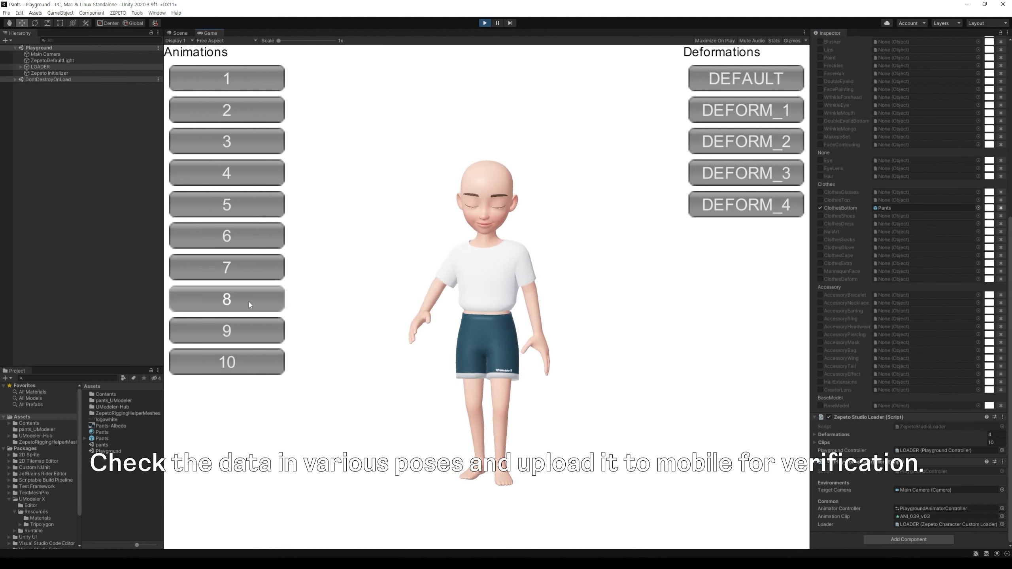